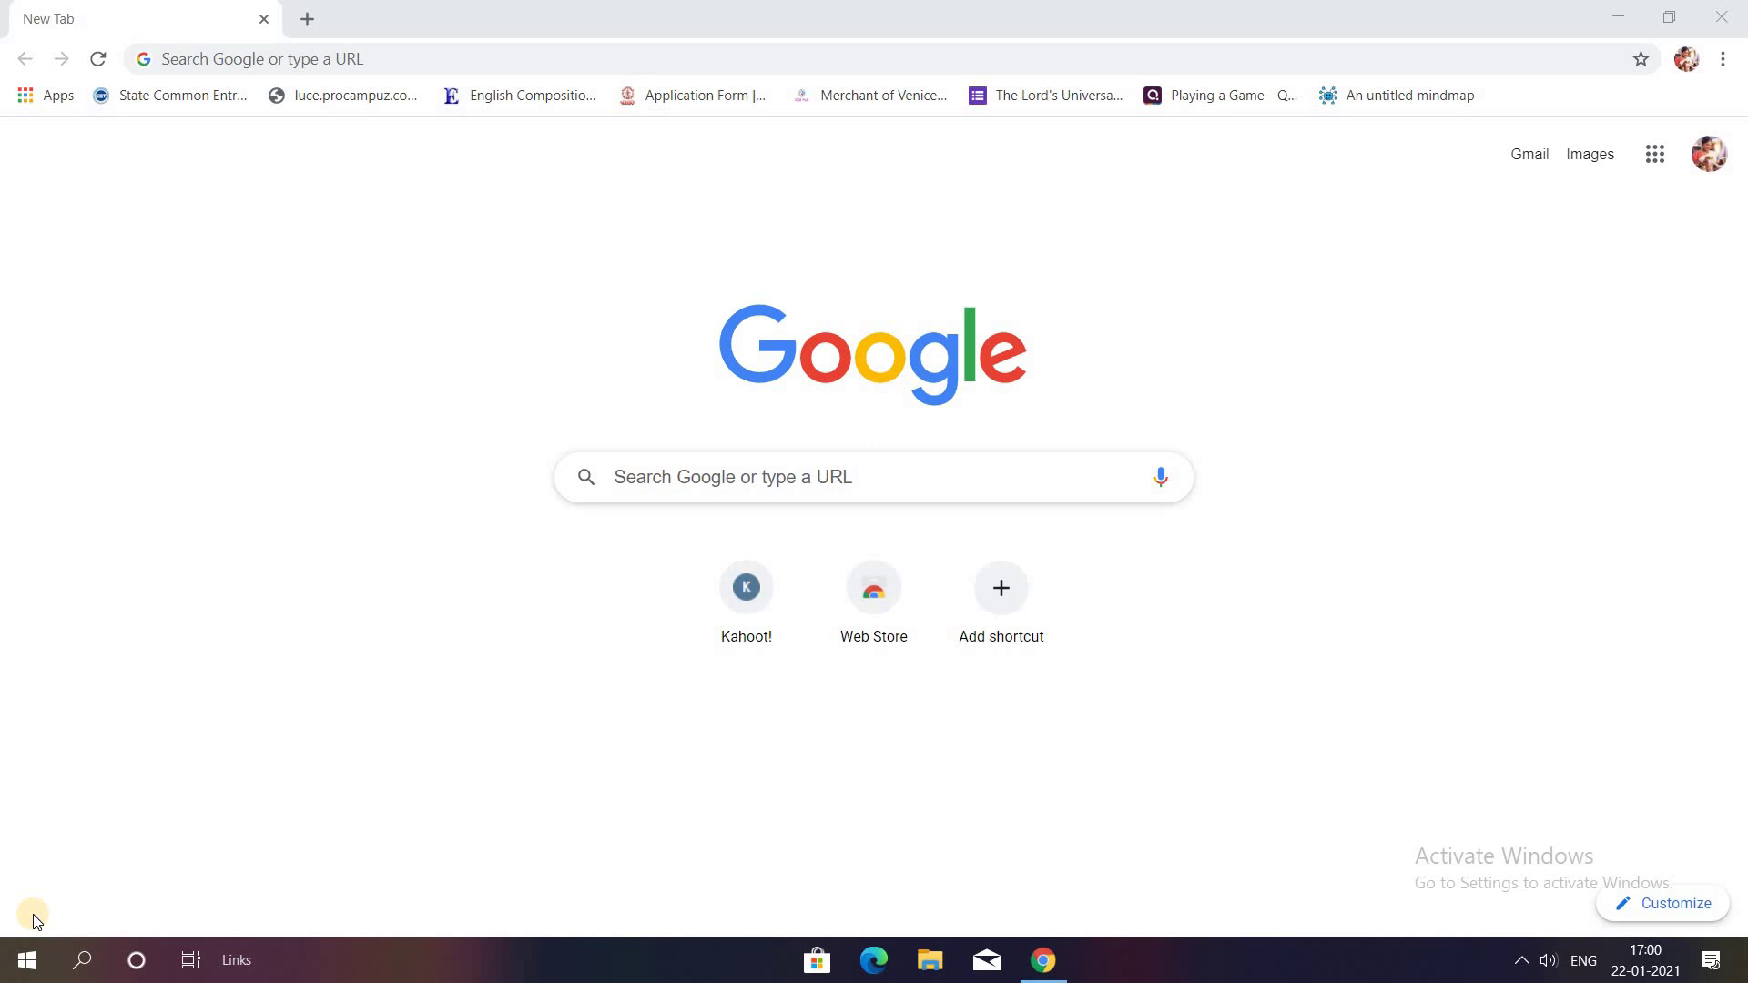
Step: Search the web for "quizlet" and open the Quizlet learning tools and flashcards website from the results
click(673, 474)
click(674, 522)
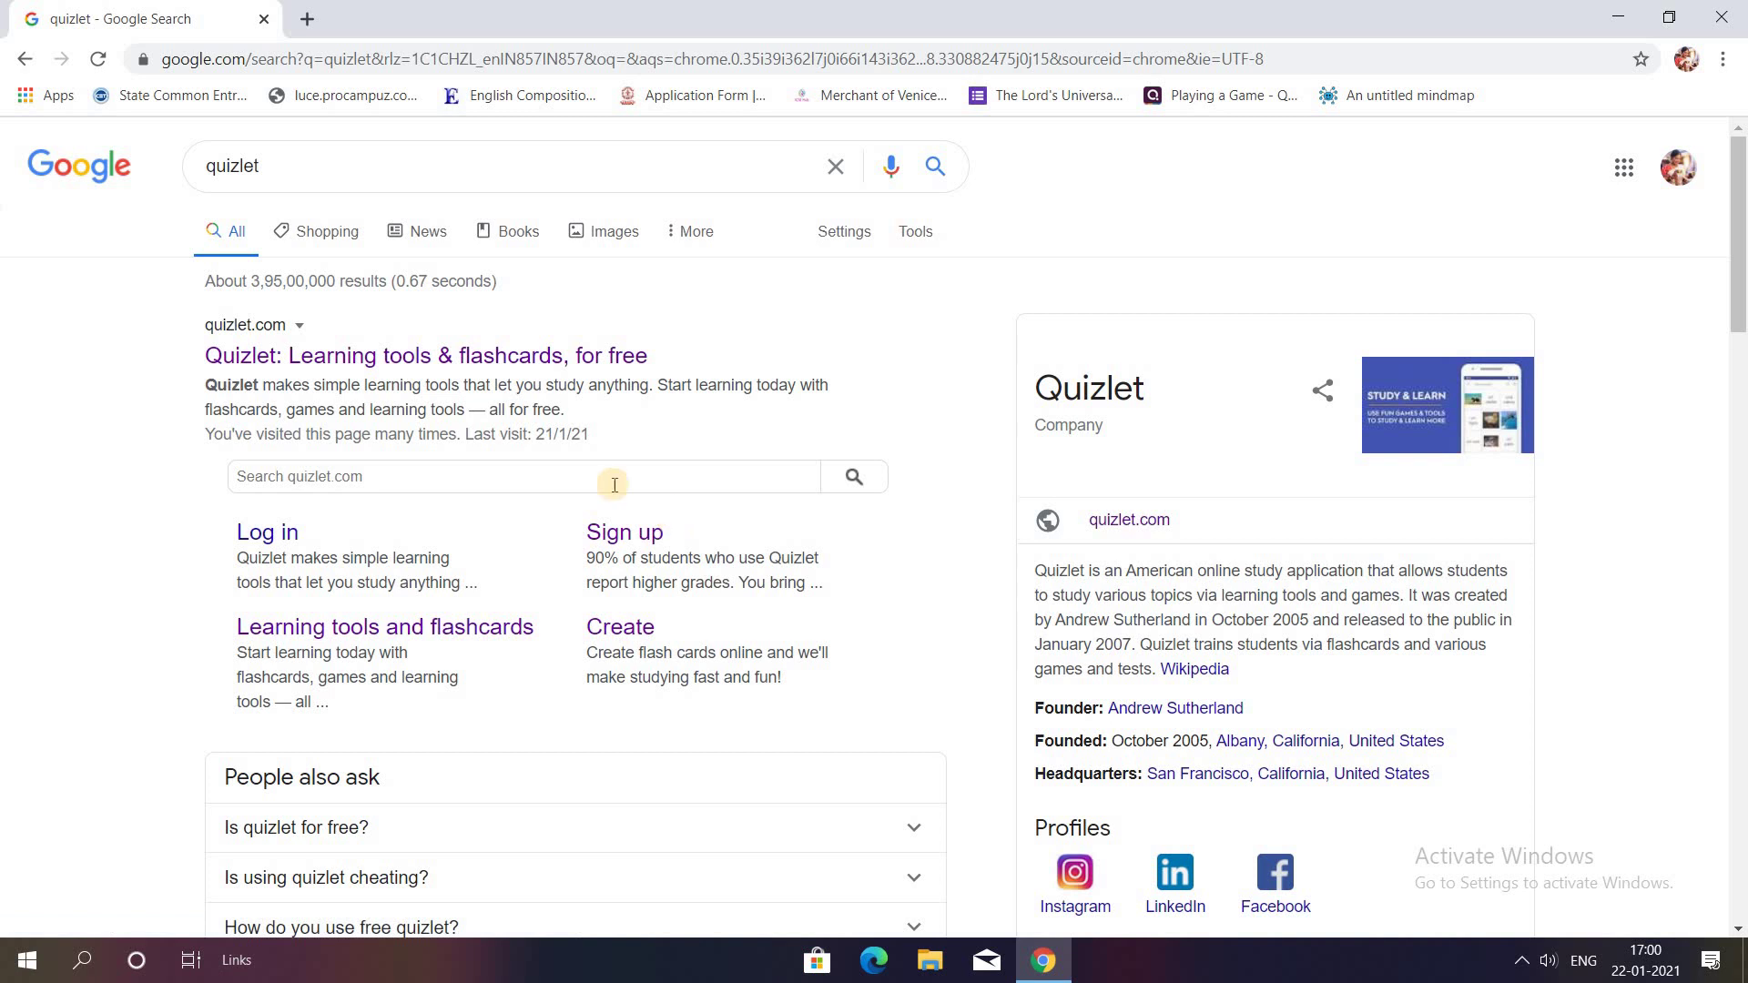
click(496, 366)
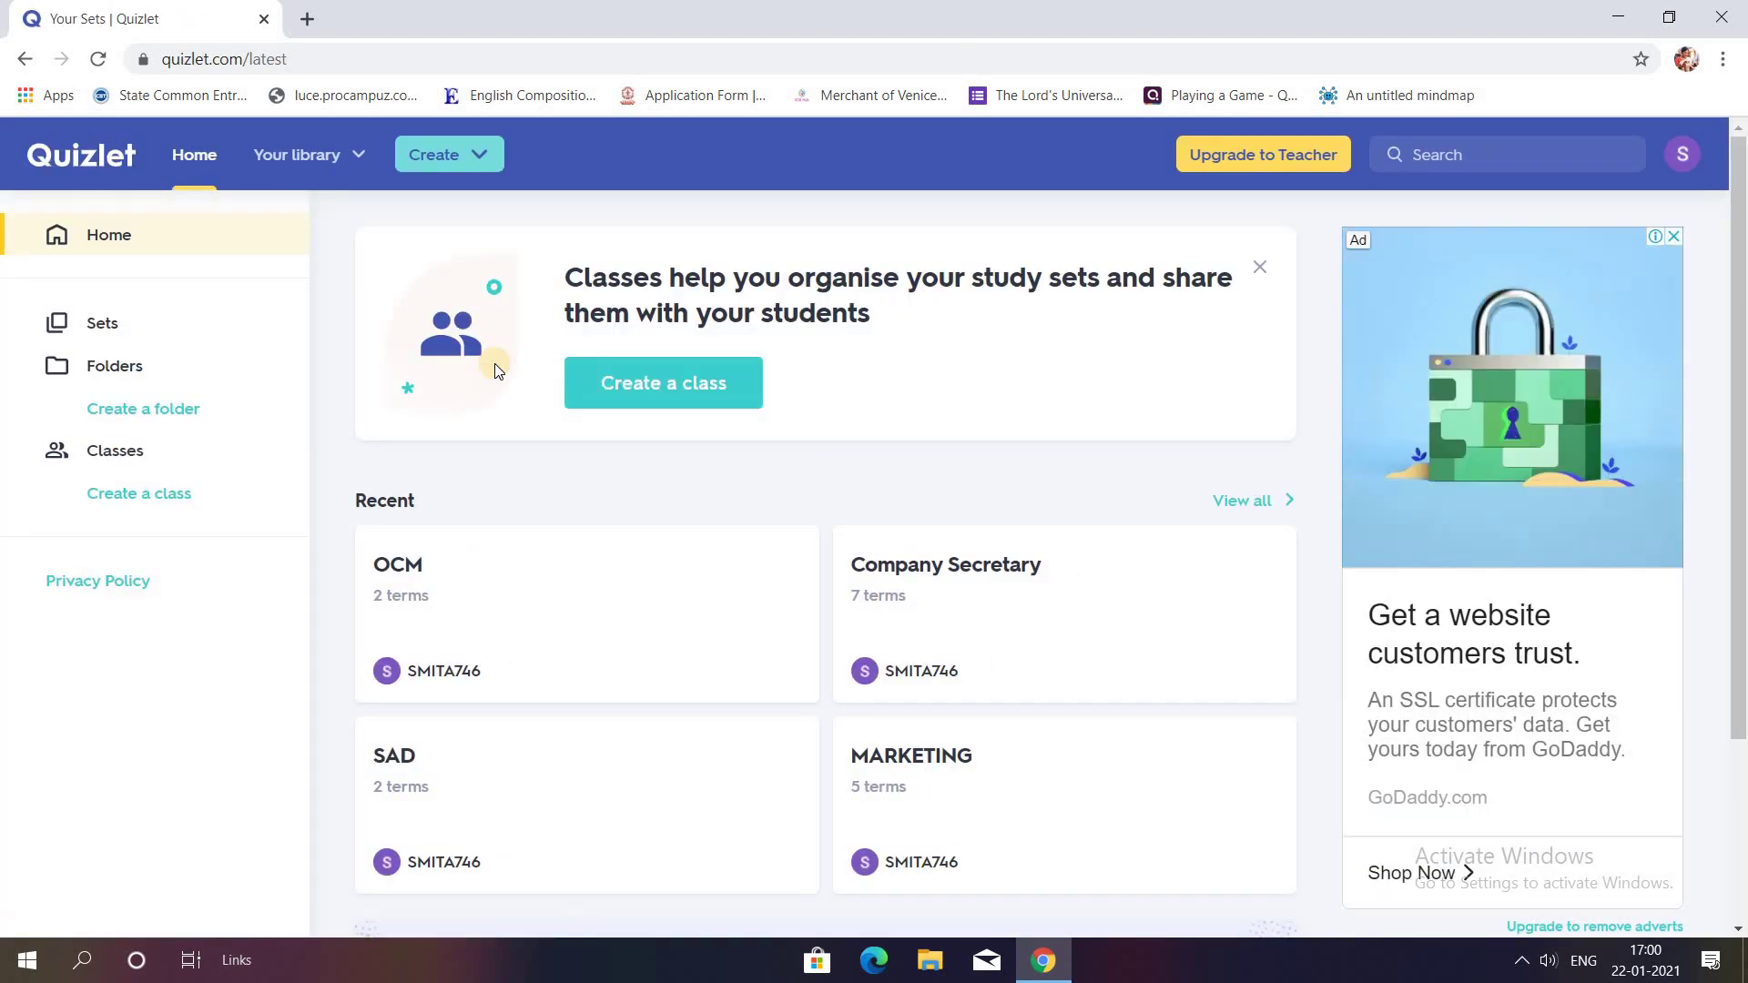
Step: Start a new study set titled "OCM" with the description "TYPES OF BUSINESS"
click(476, 157)
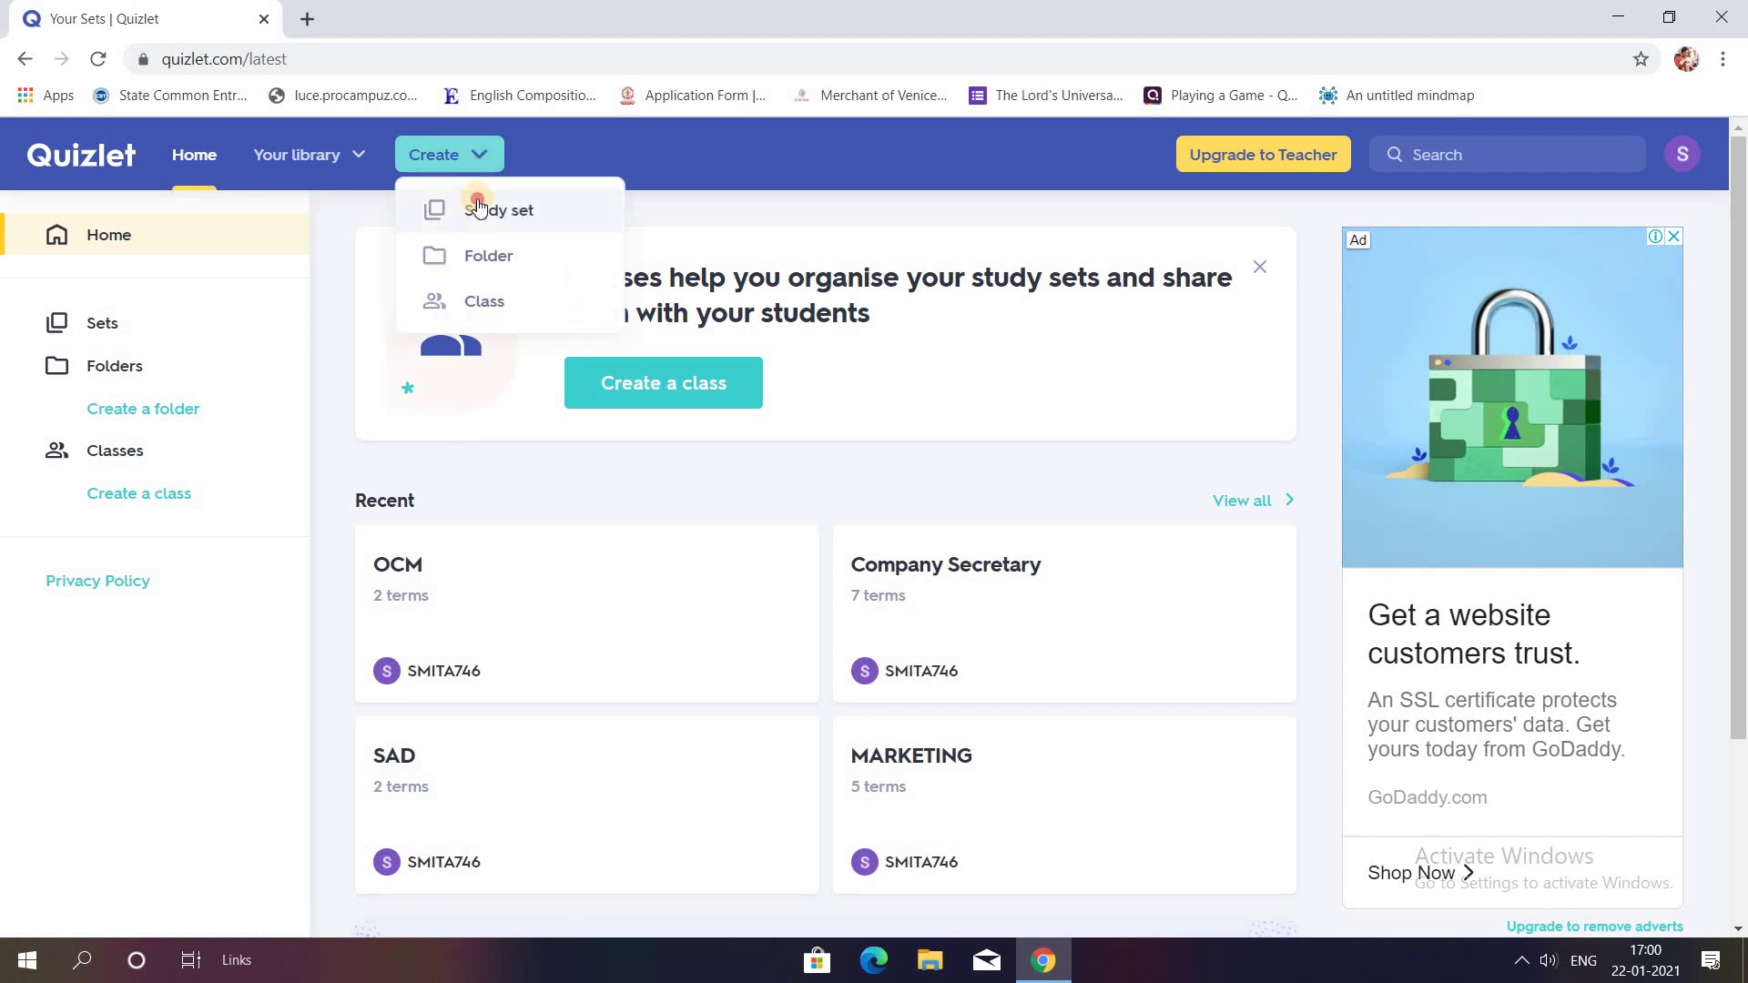
click(478, 209)
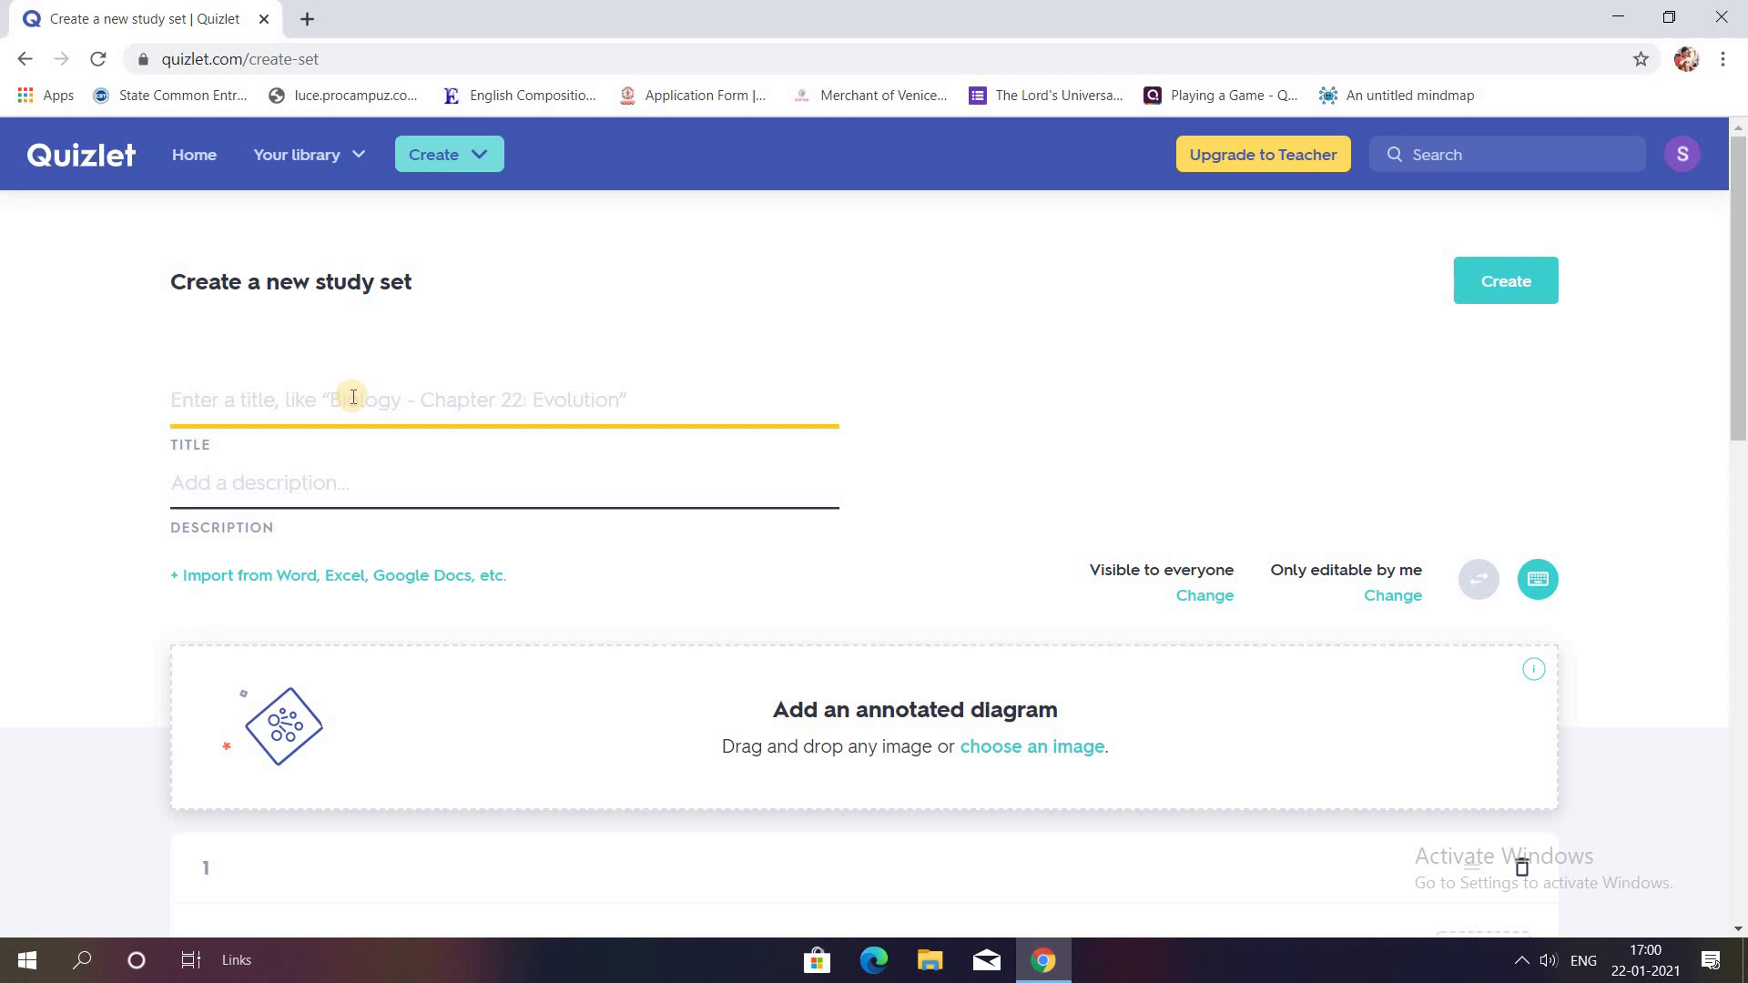
text(OCM)
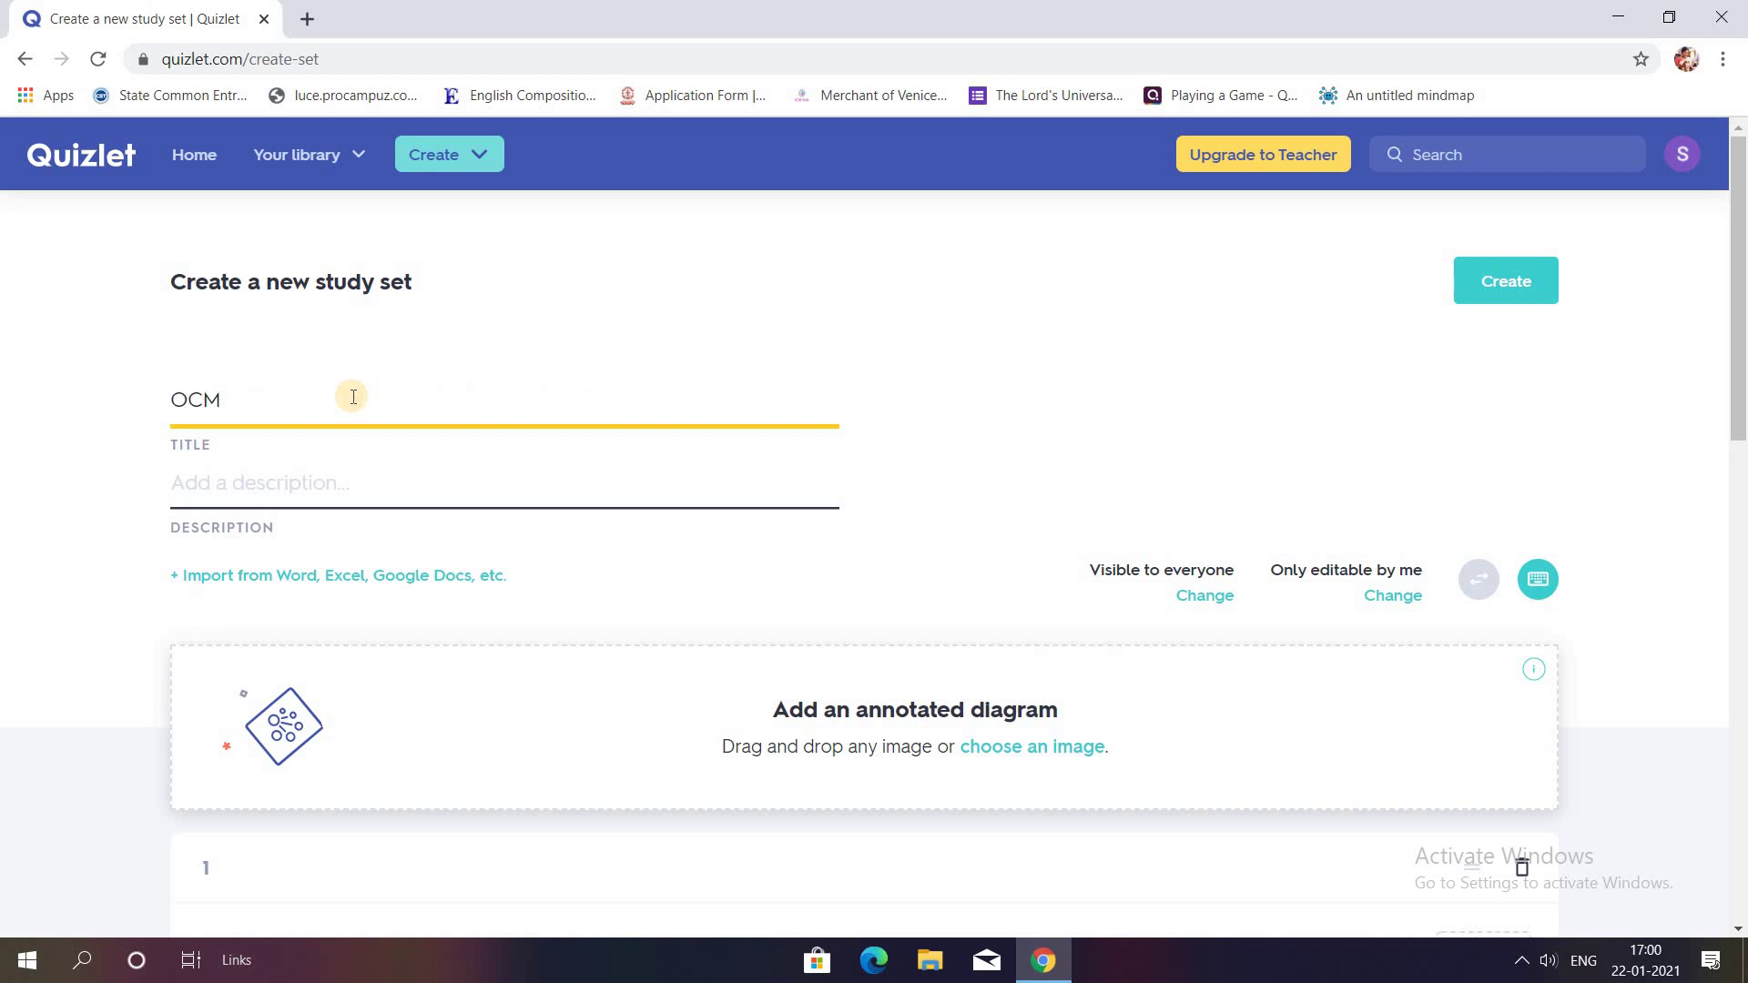
click(344, 478)
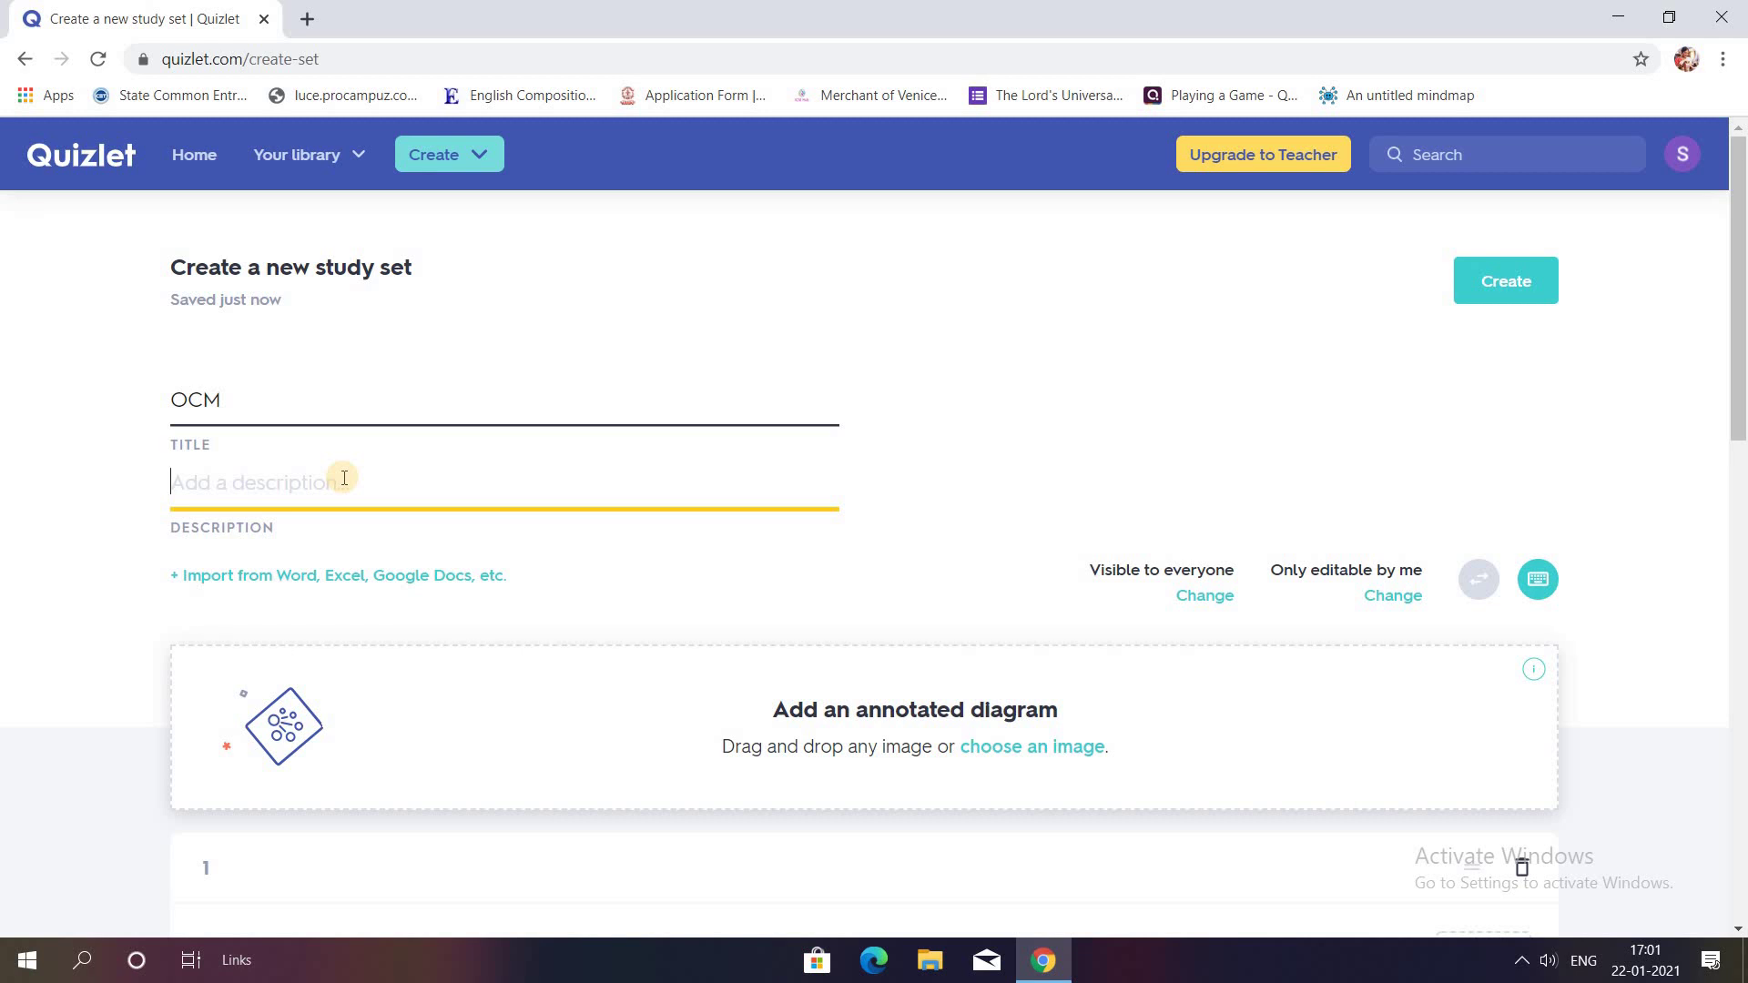
text(TYPES)
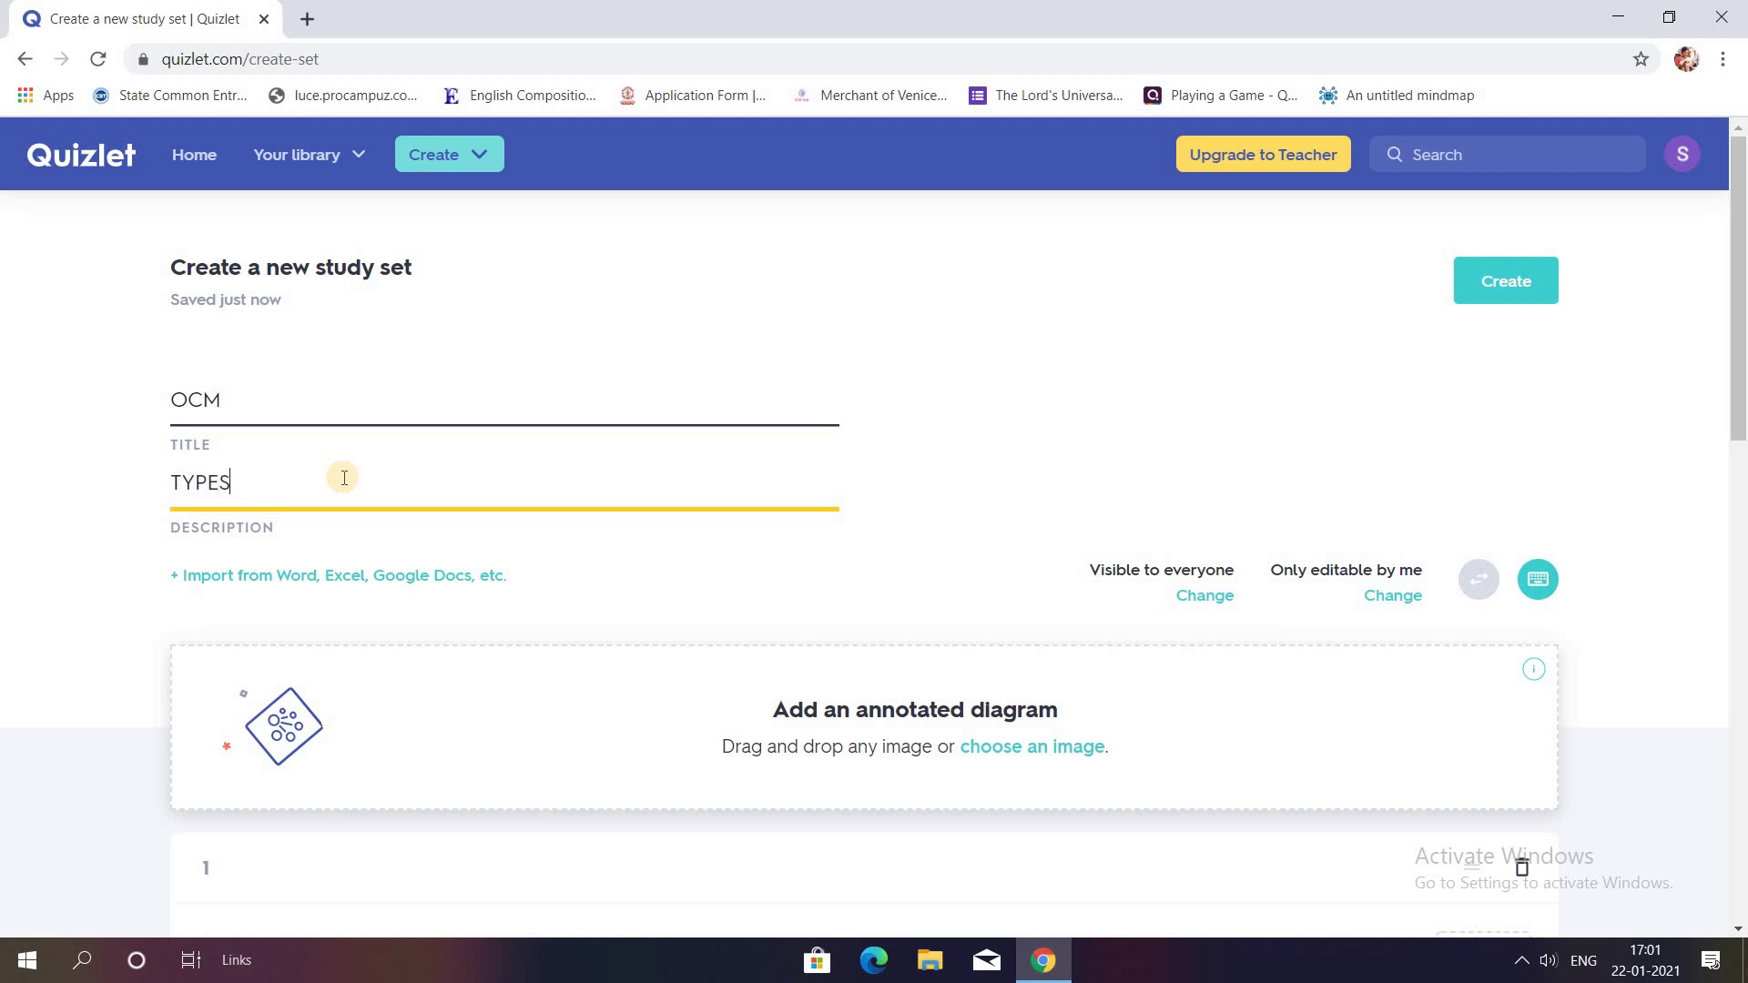
text( OF BUSIN)
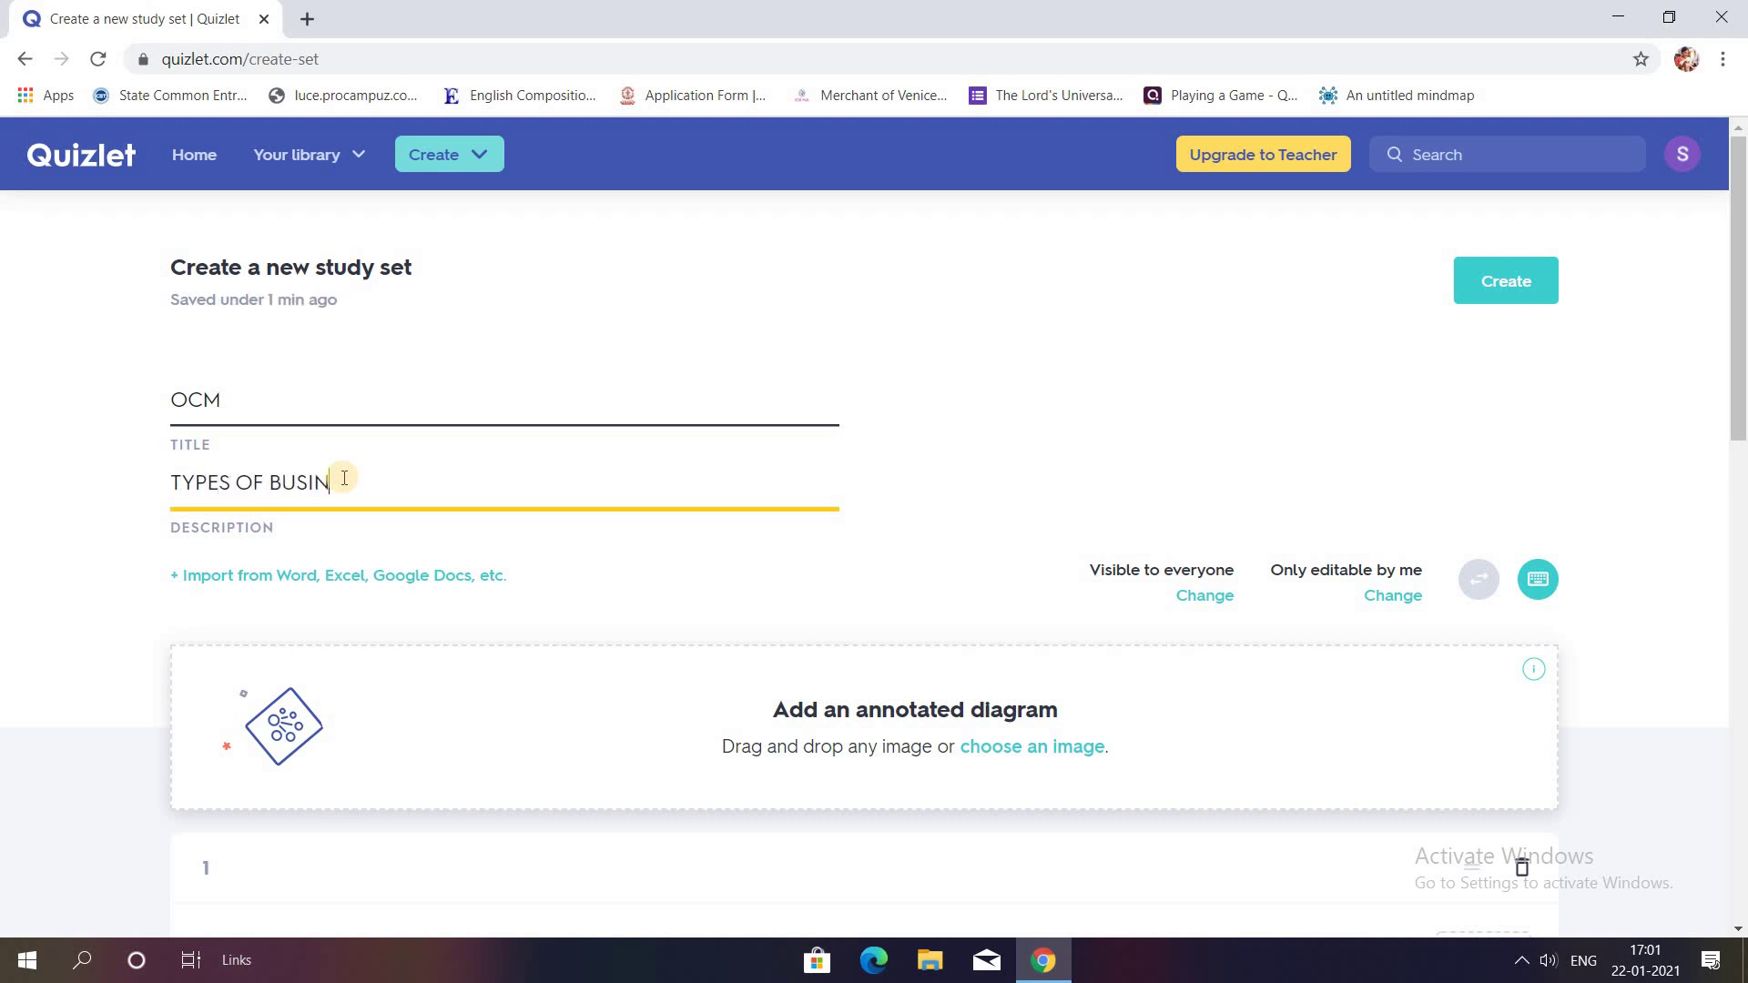
text(ESS)
Step: Fill card 1: term "What is a partnership?", definition "An association of two or more persons to carry on a business for profit as co-owners"
drag(1739, 364, 1738, 491)
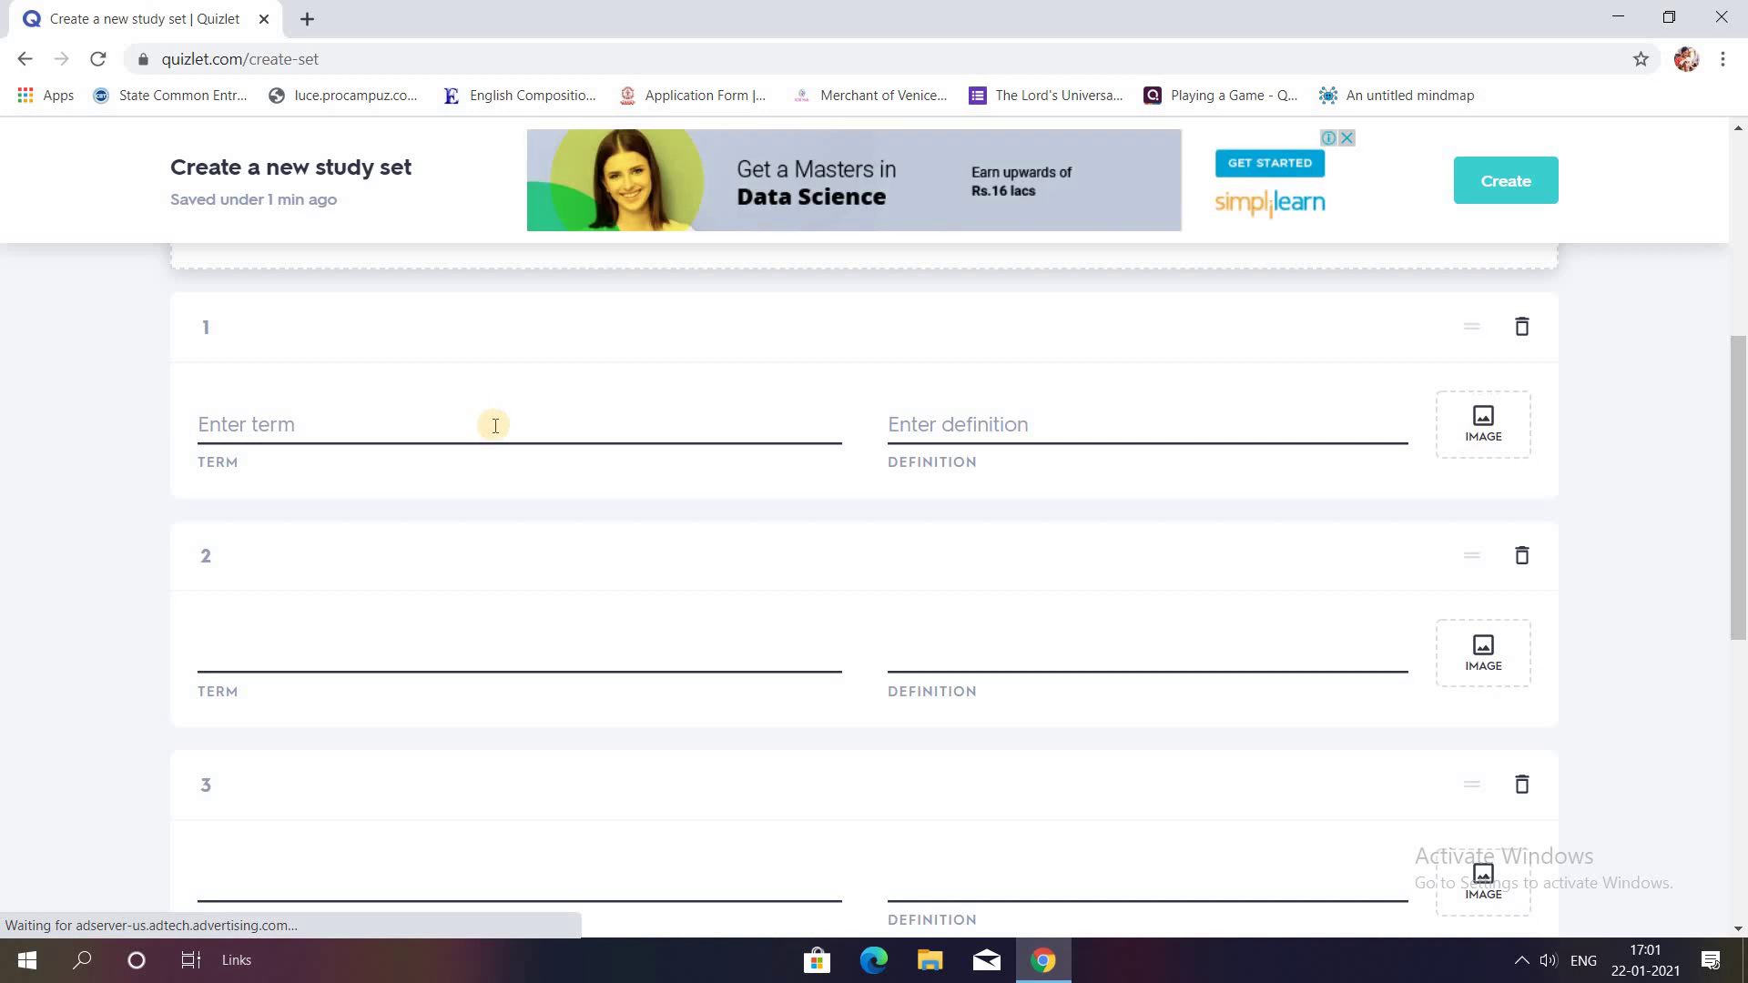
click(967, 425)
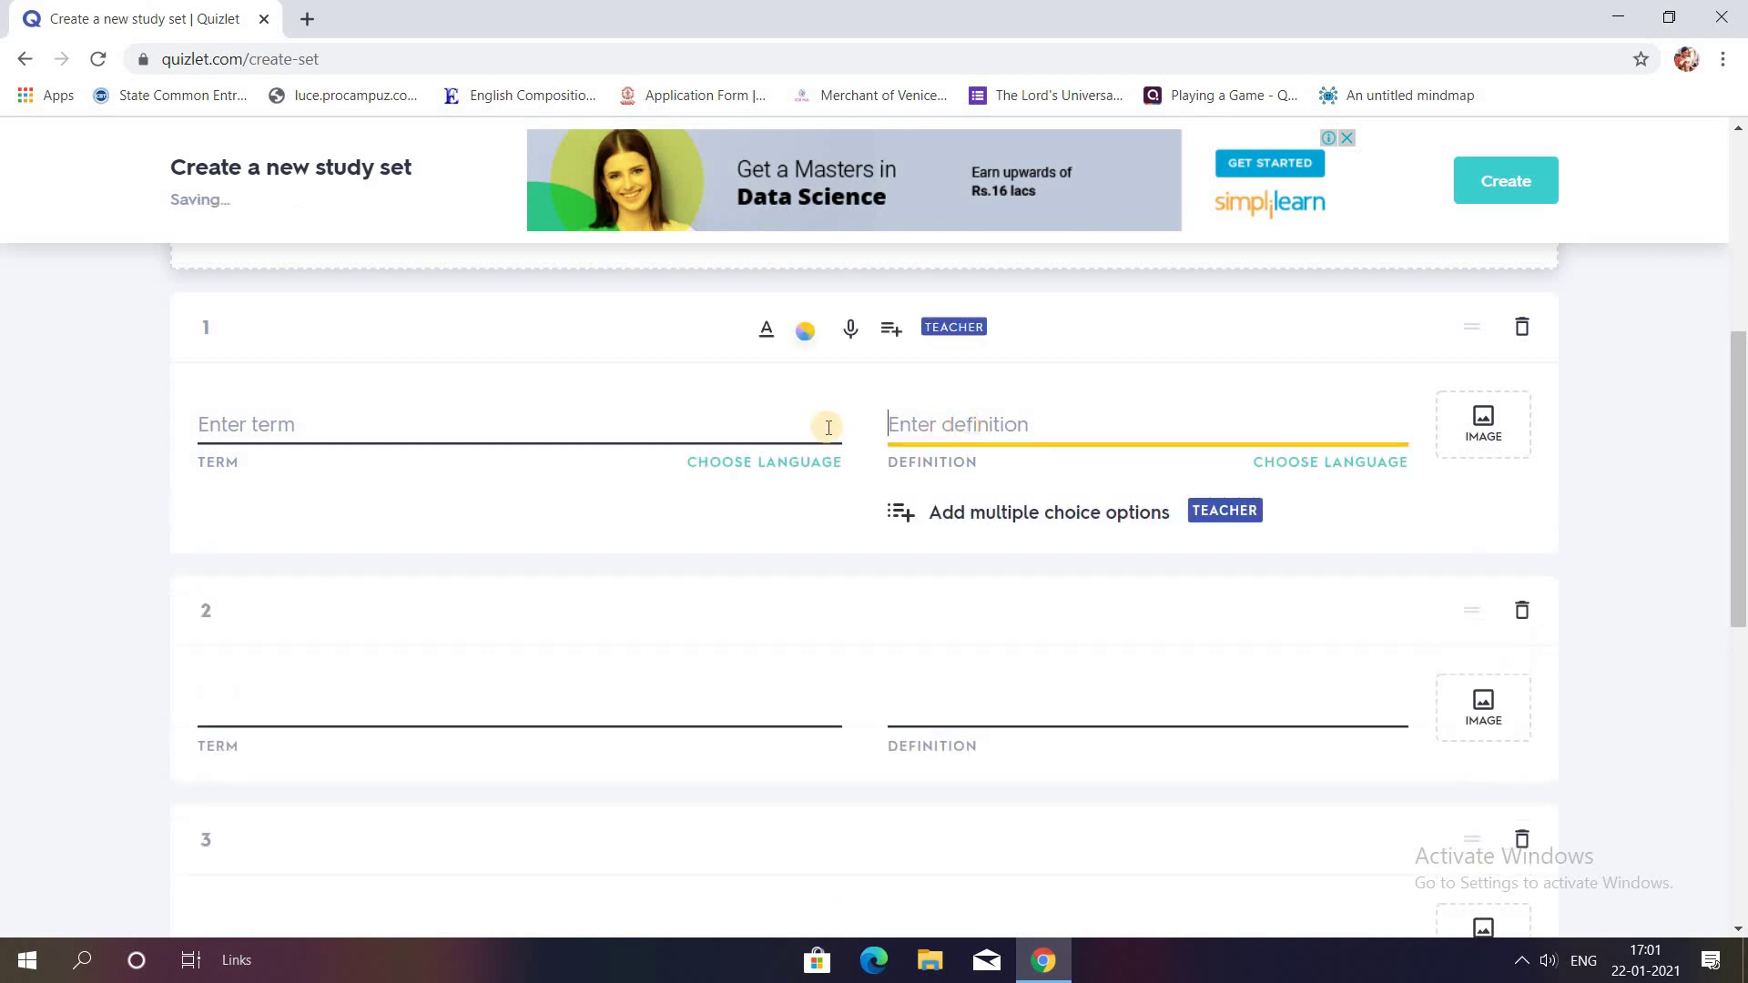
click(772, 416)
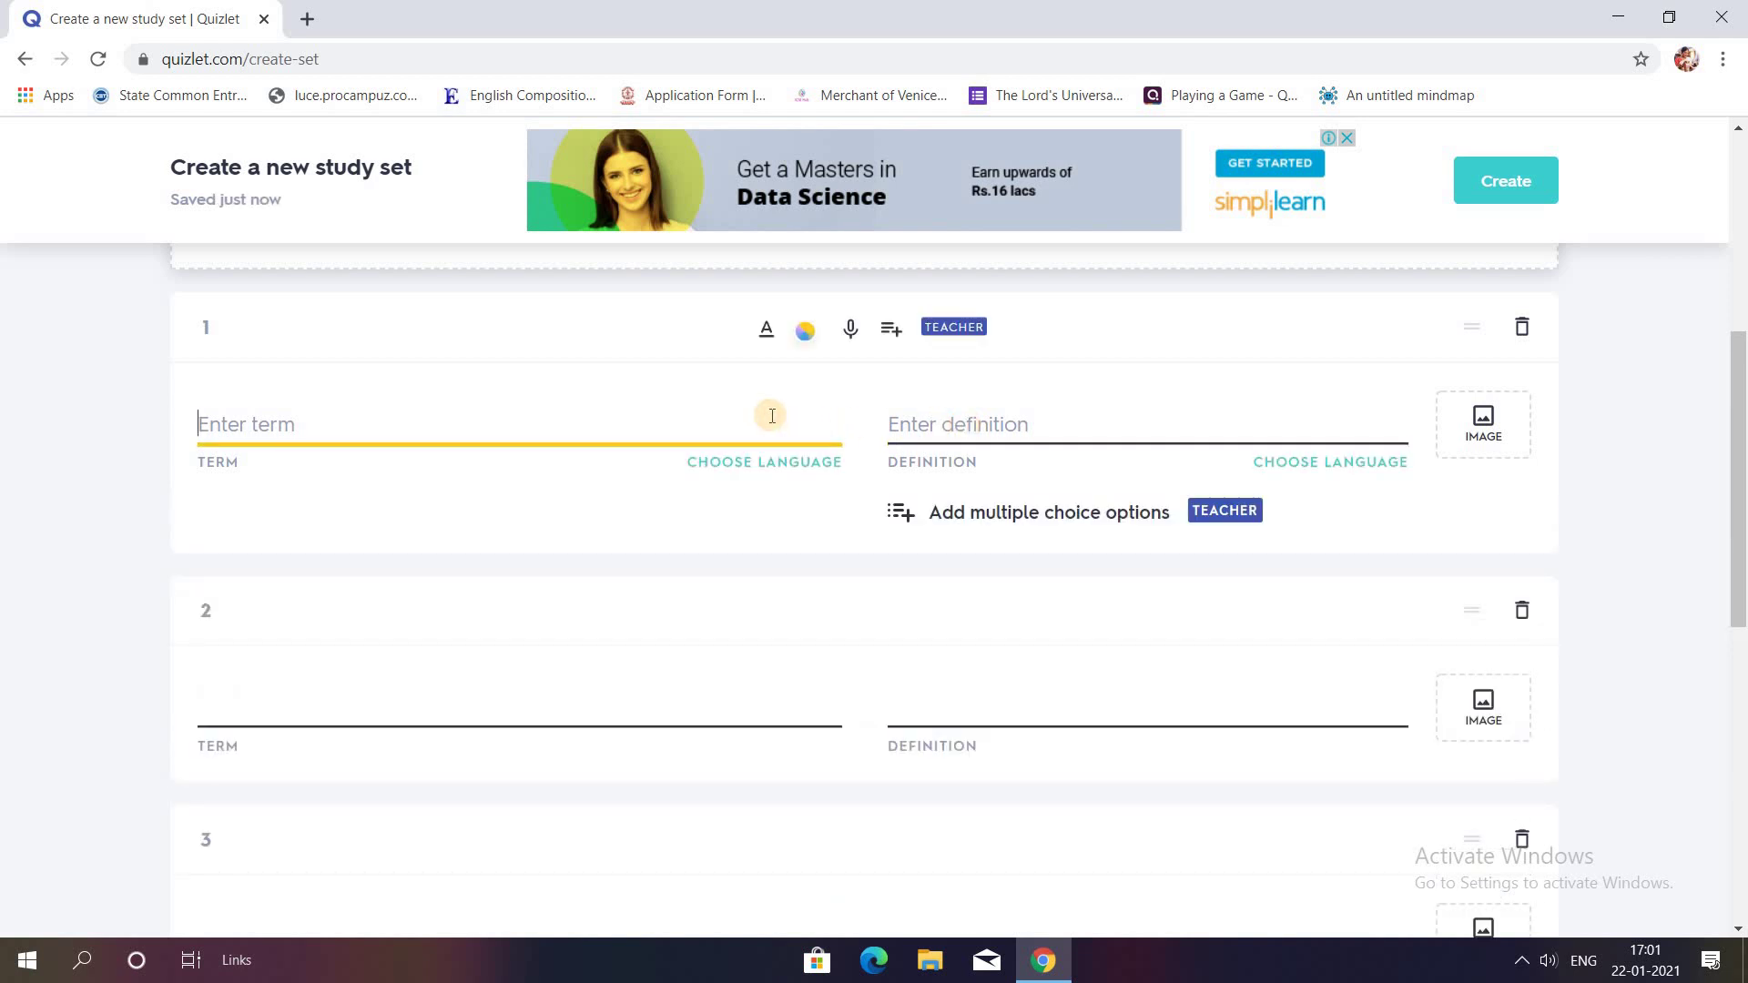
text(What )
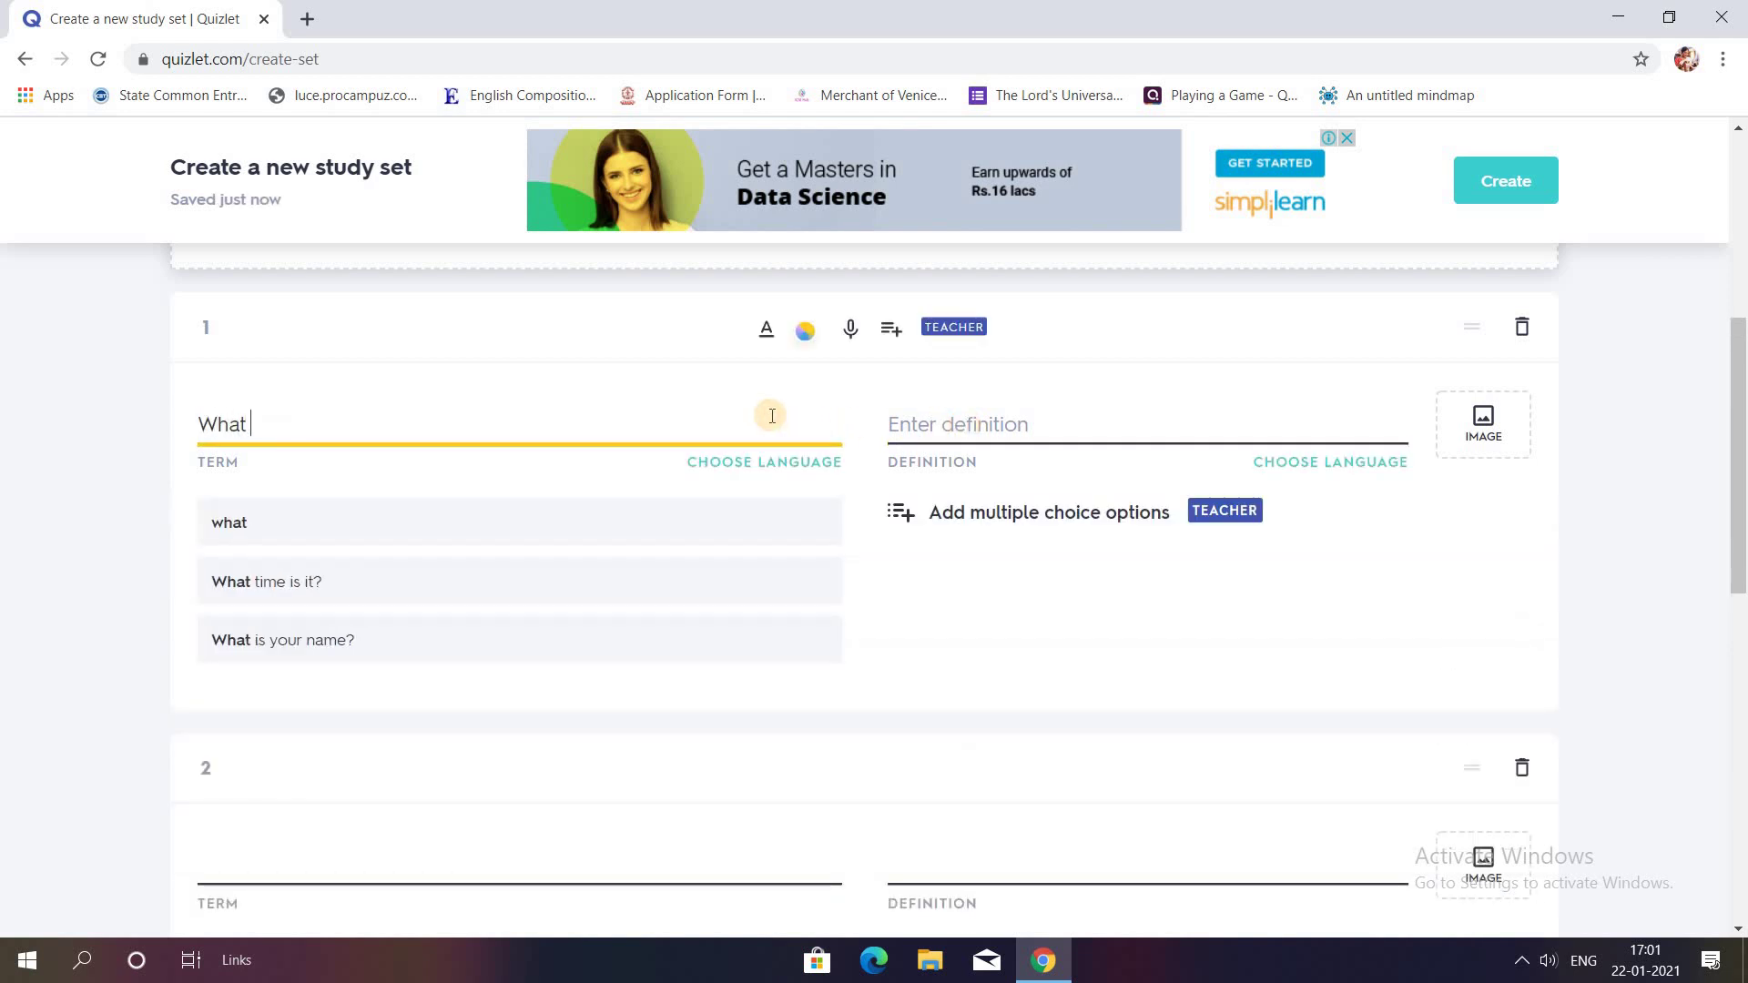
text(is pa)
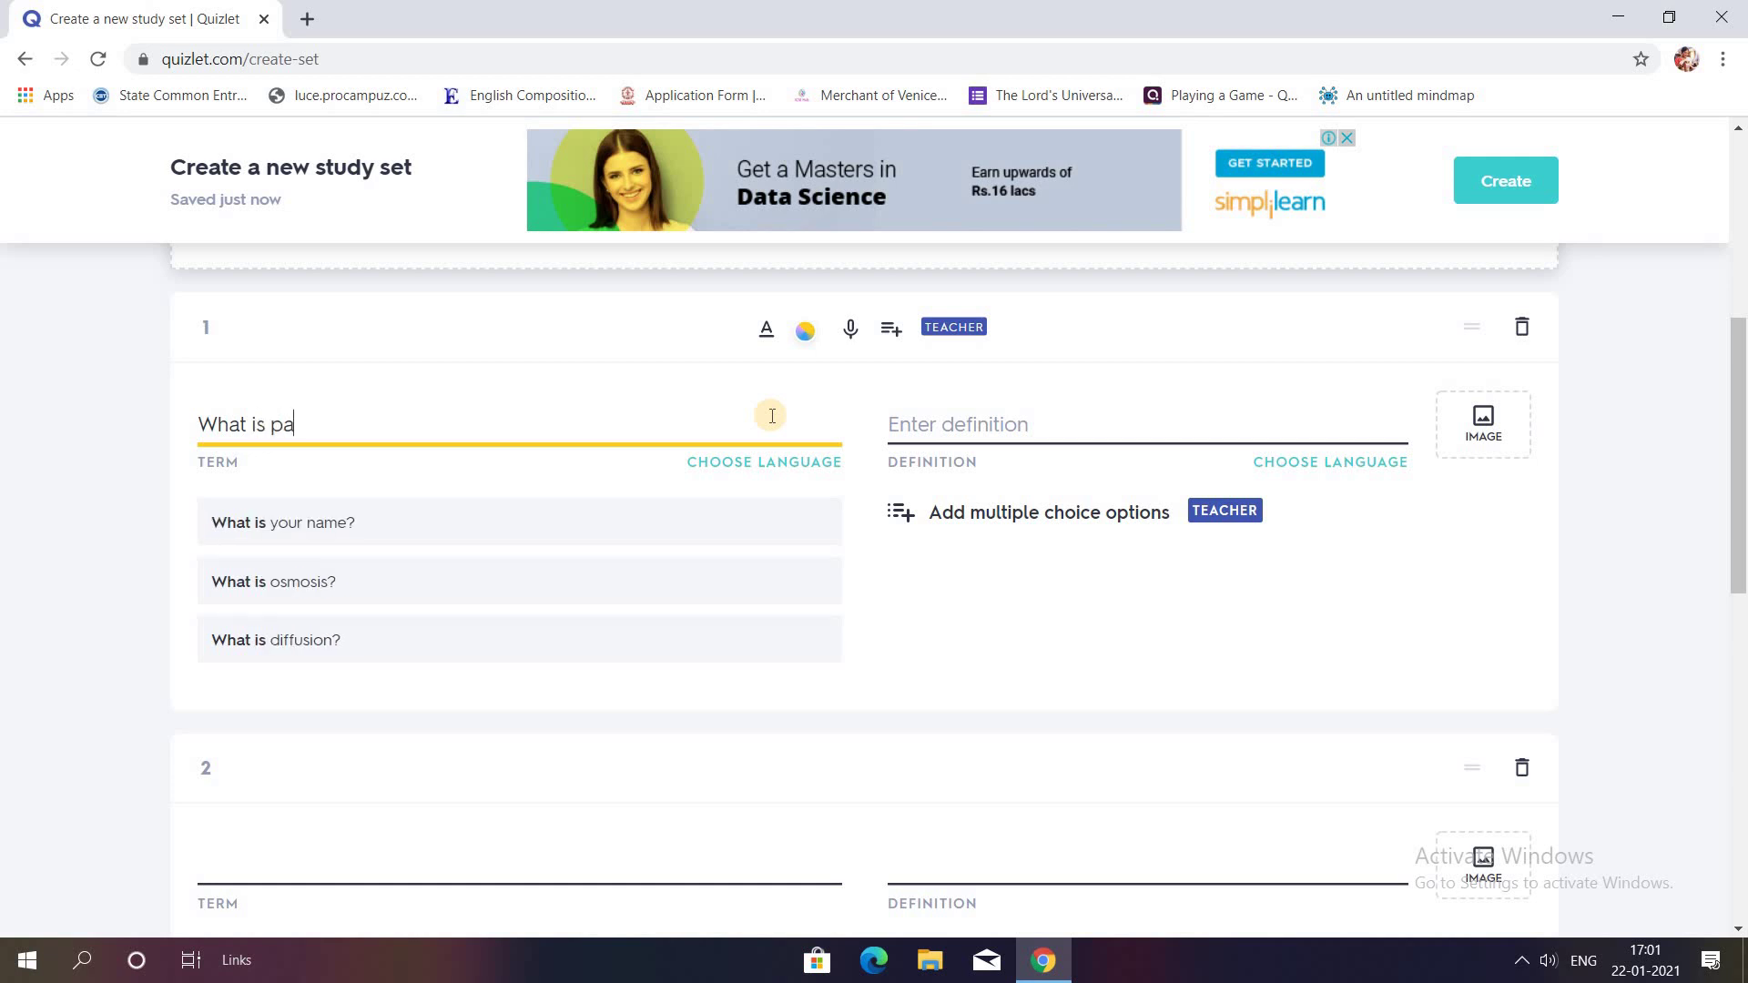
text(rtnersh)
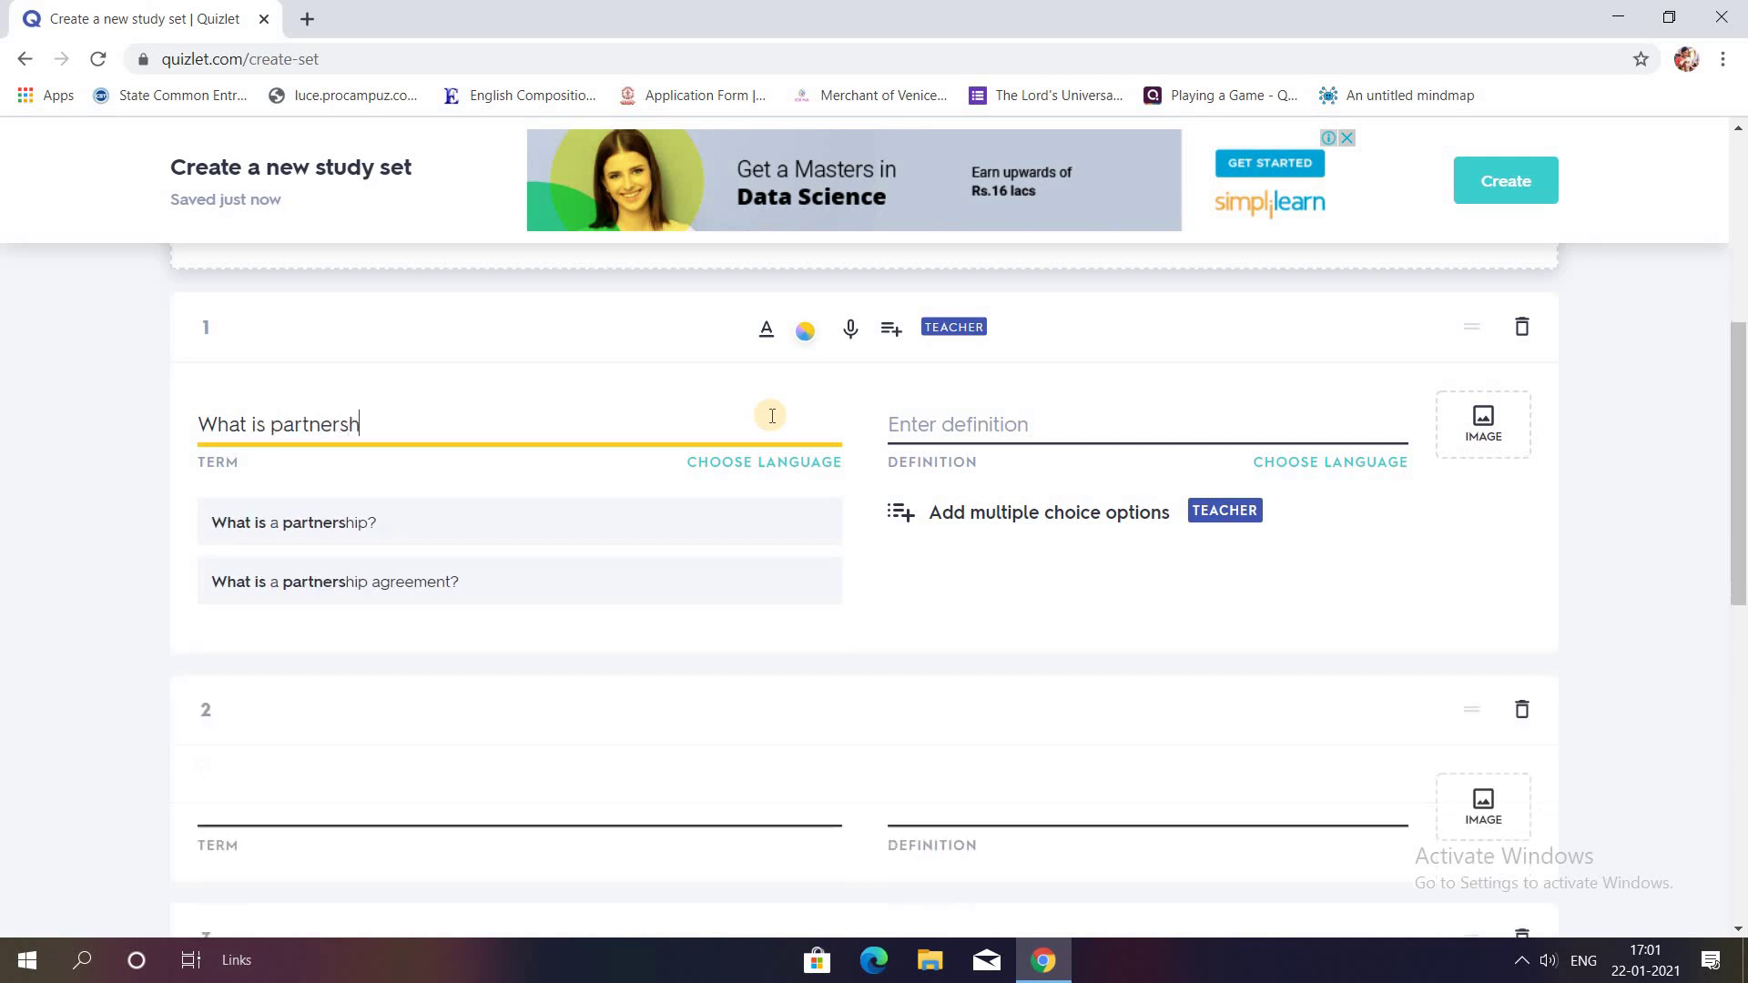
text(ip f)
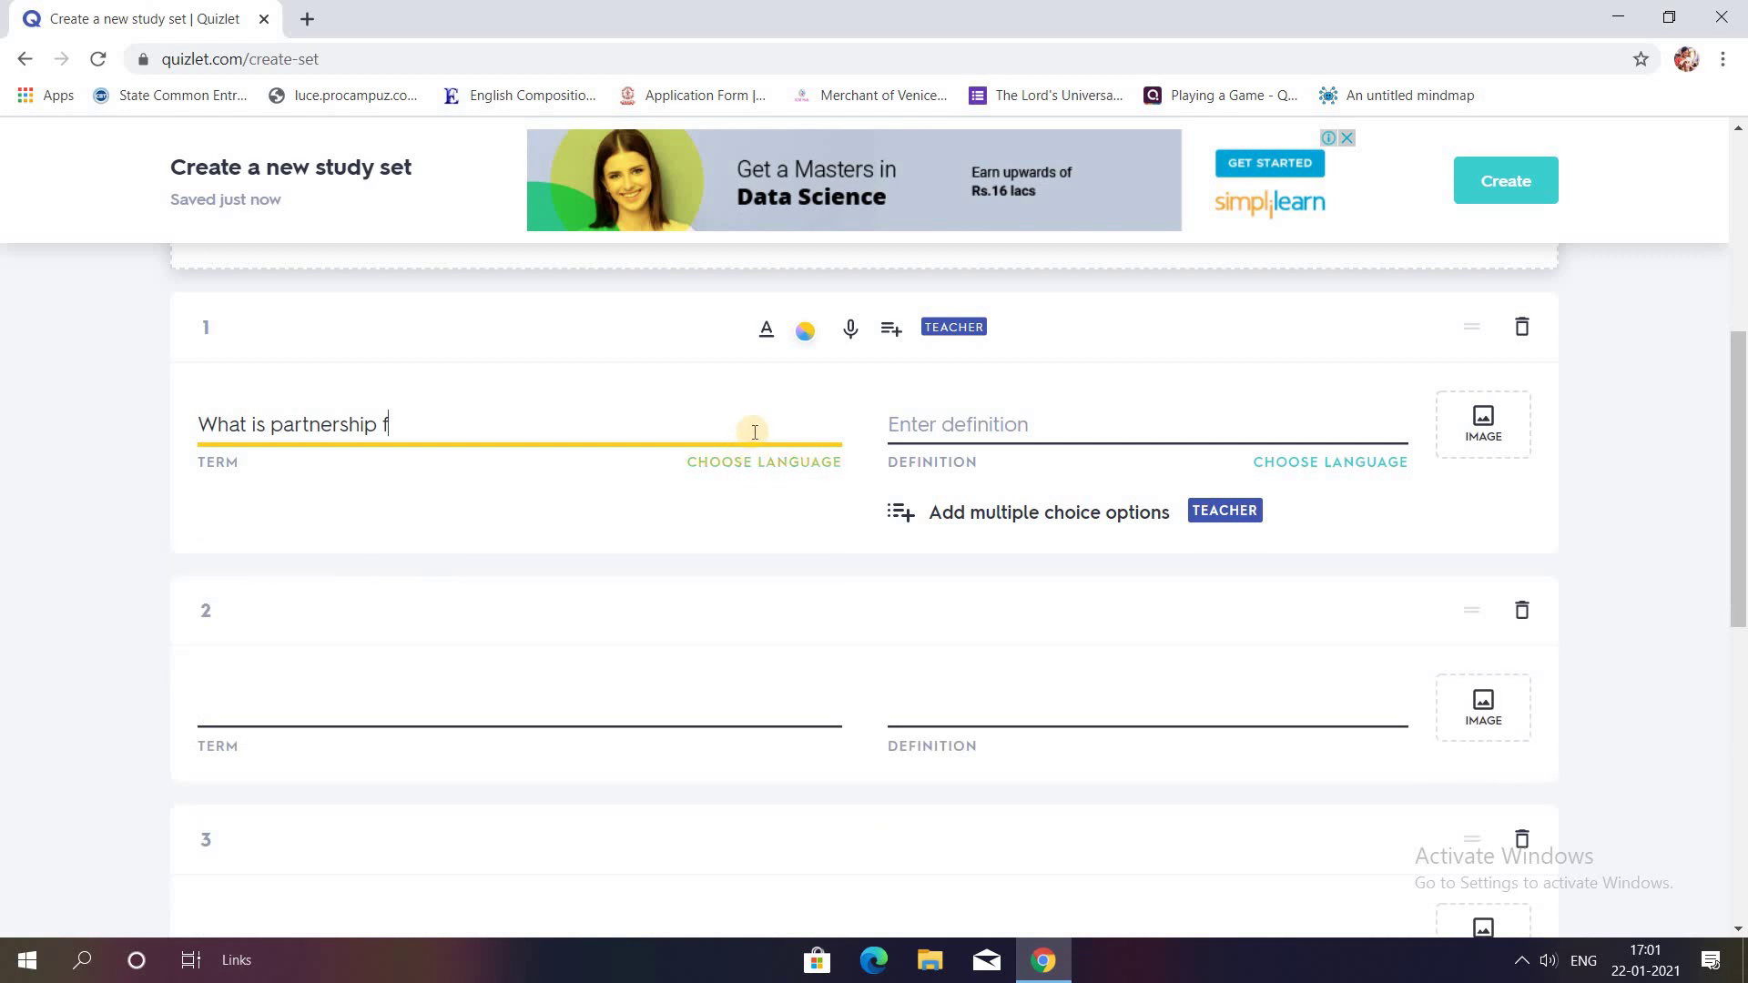
key(BackSpace)
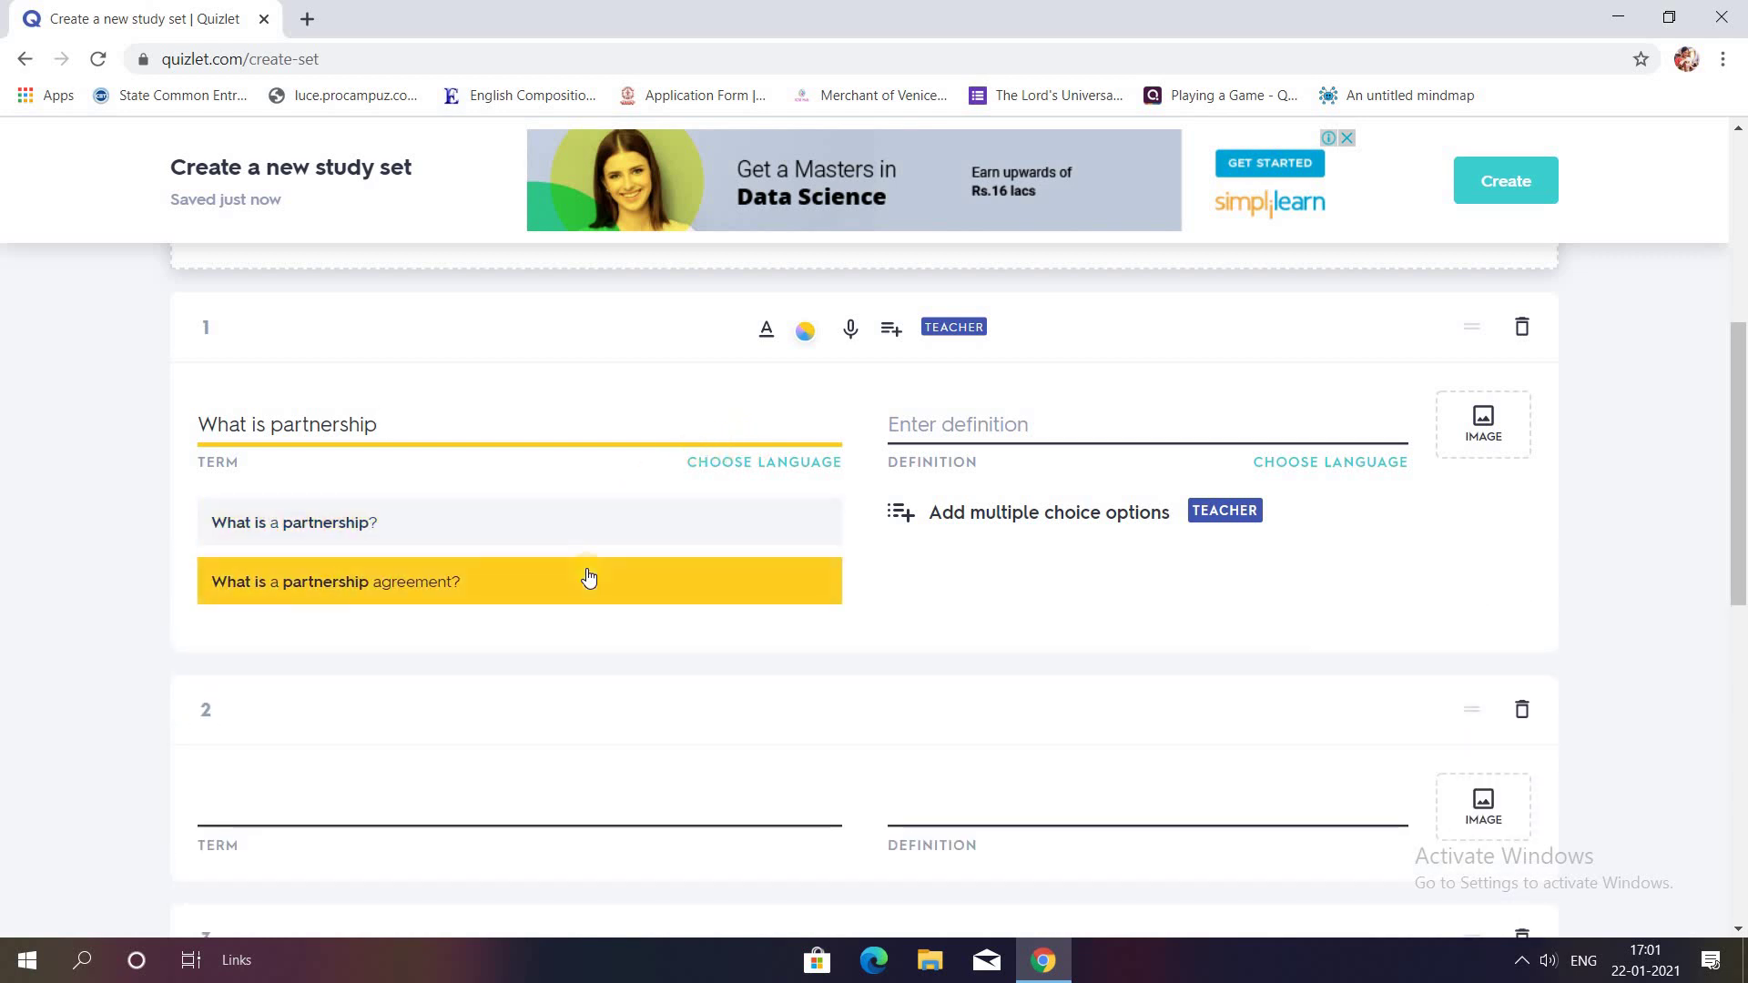
click(564, 528)
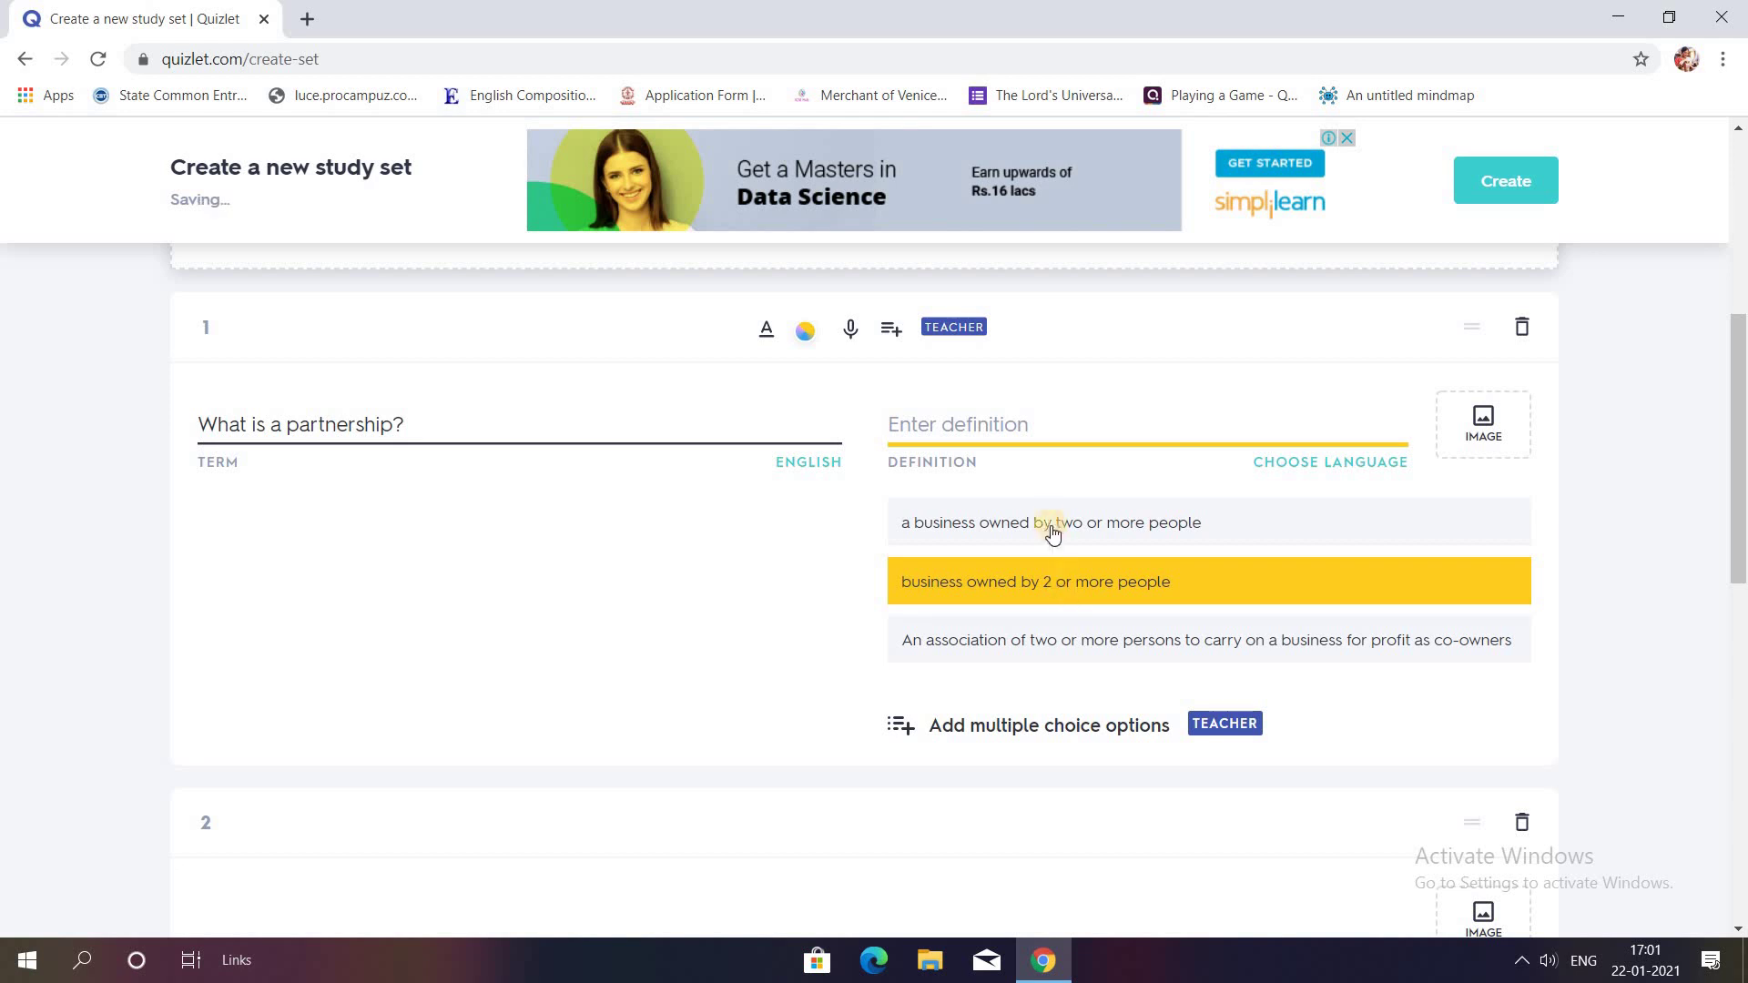
click(1052, 619)
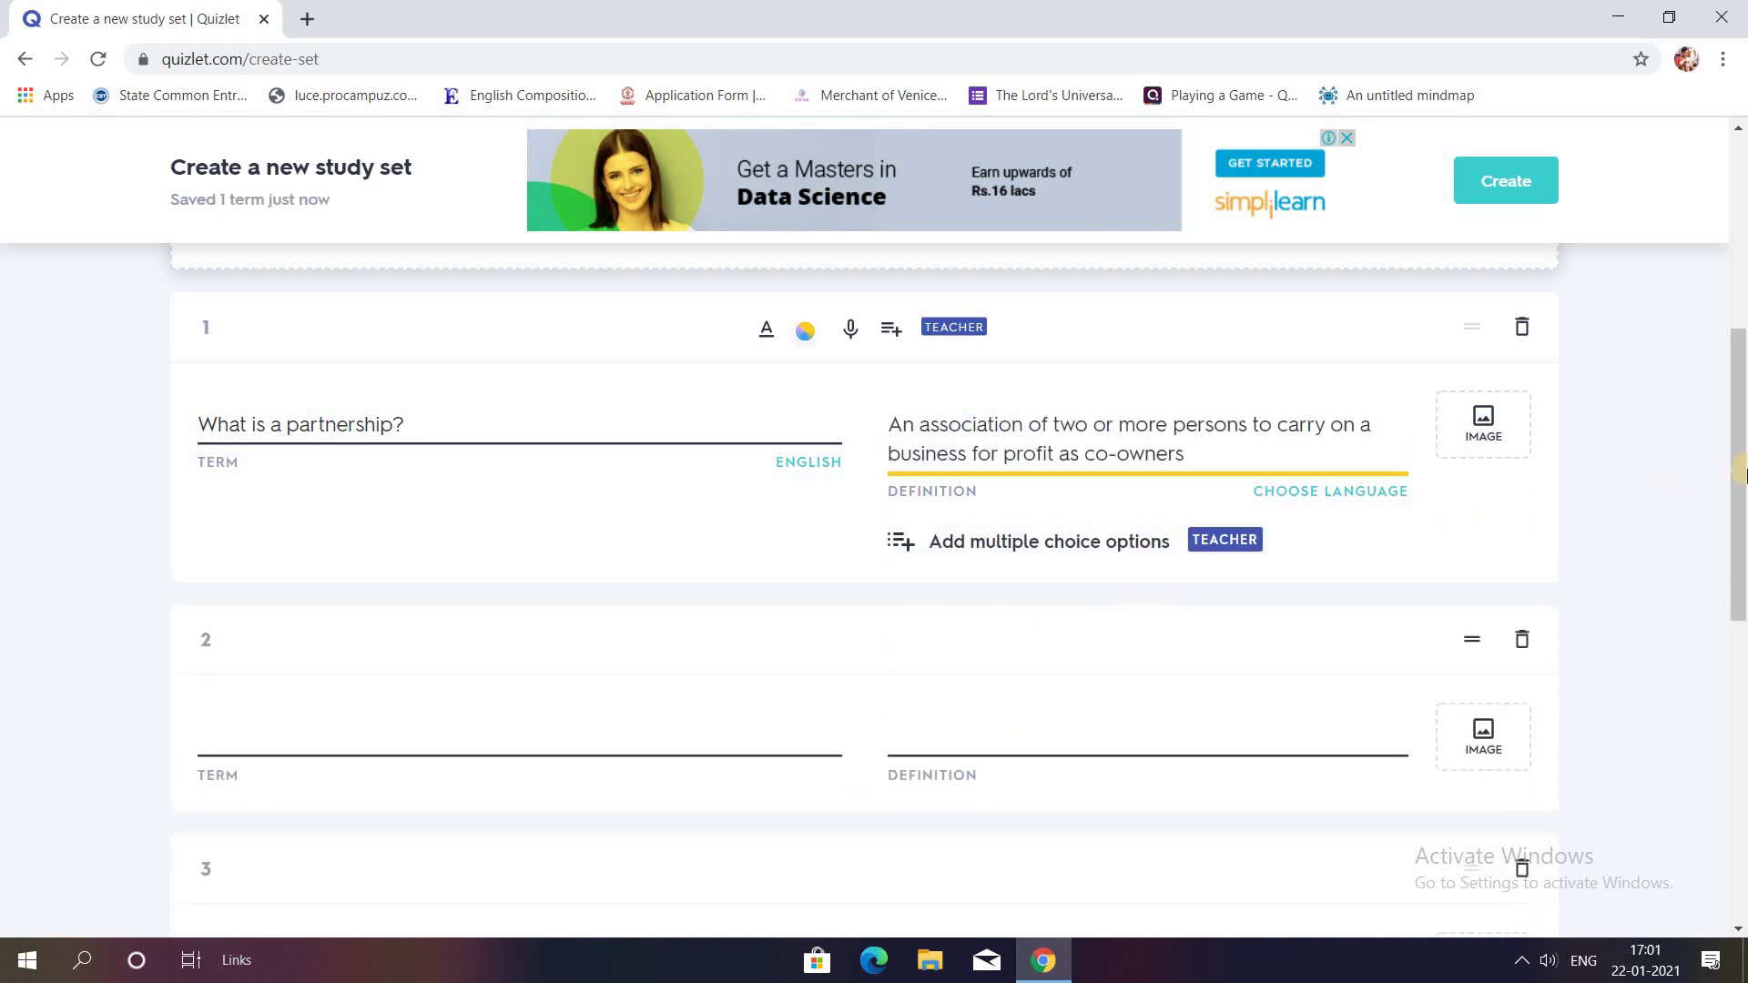
Step: Add a sixth blank card at the end of the study set
drag(1741, 458, 1741, 746)
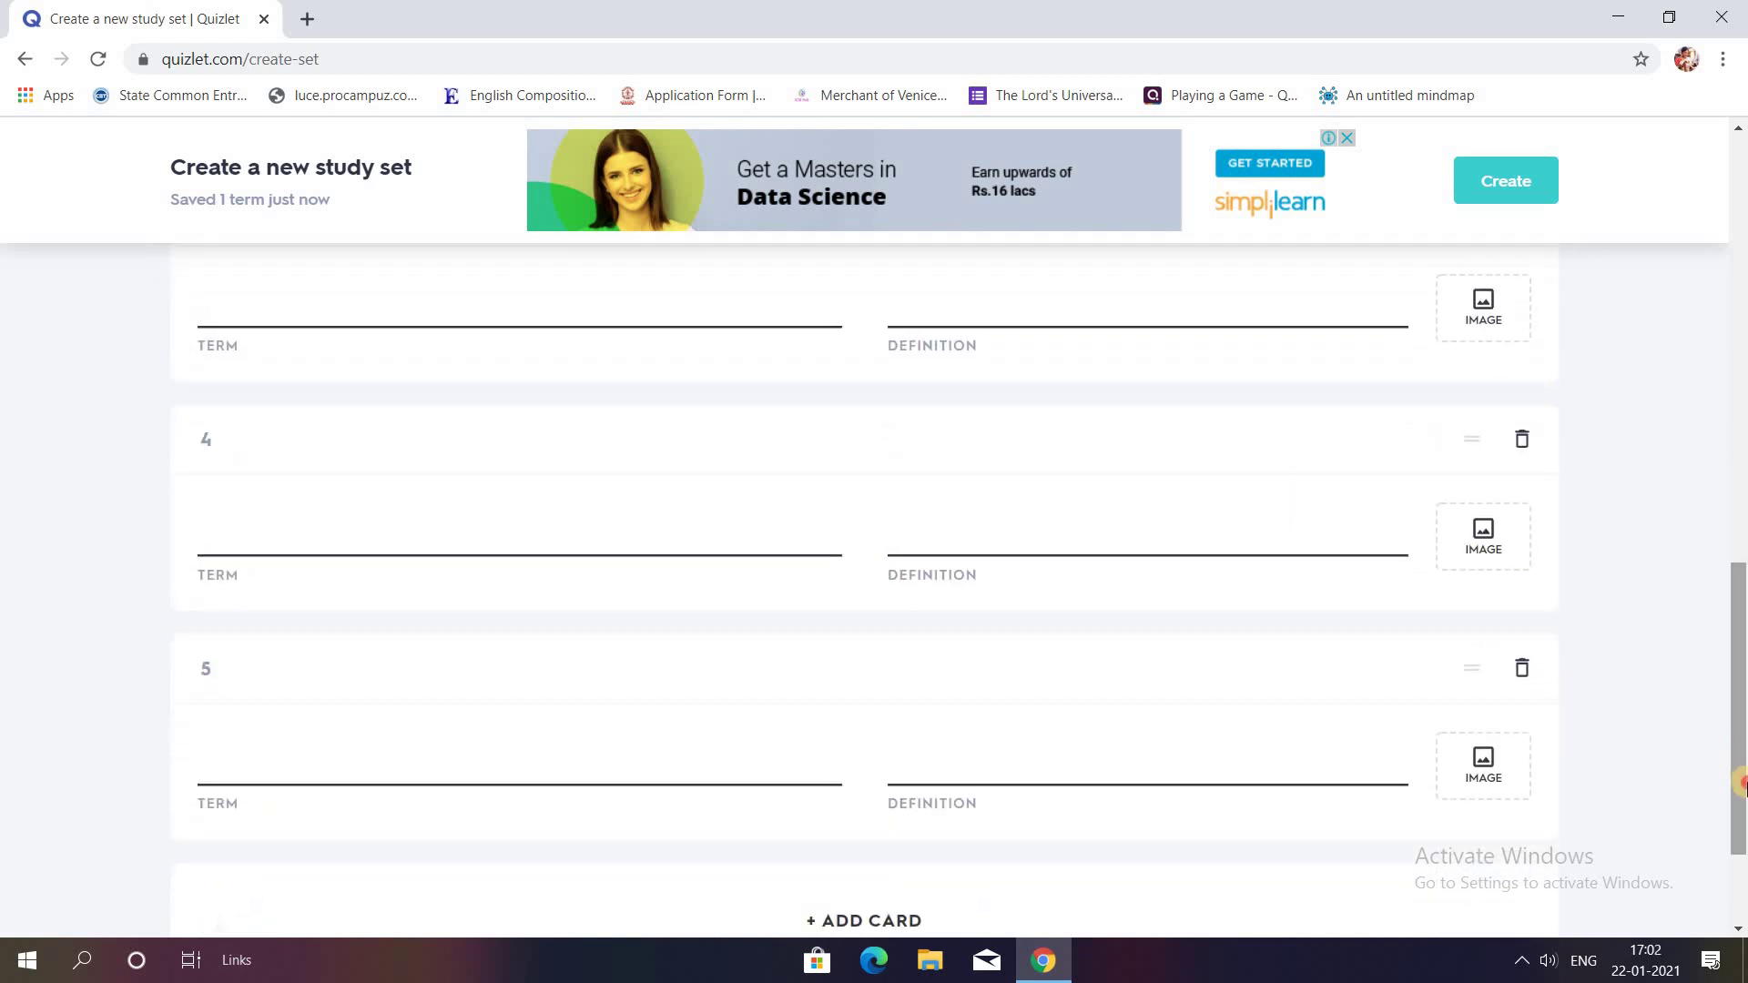
scroll(859, 840, down, 2)
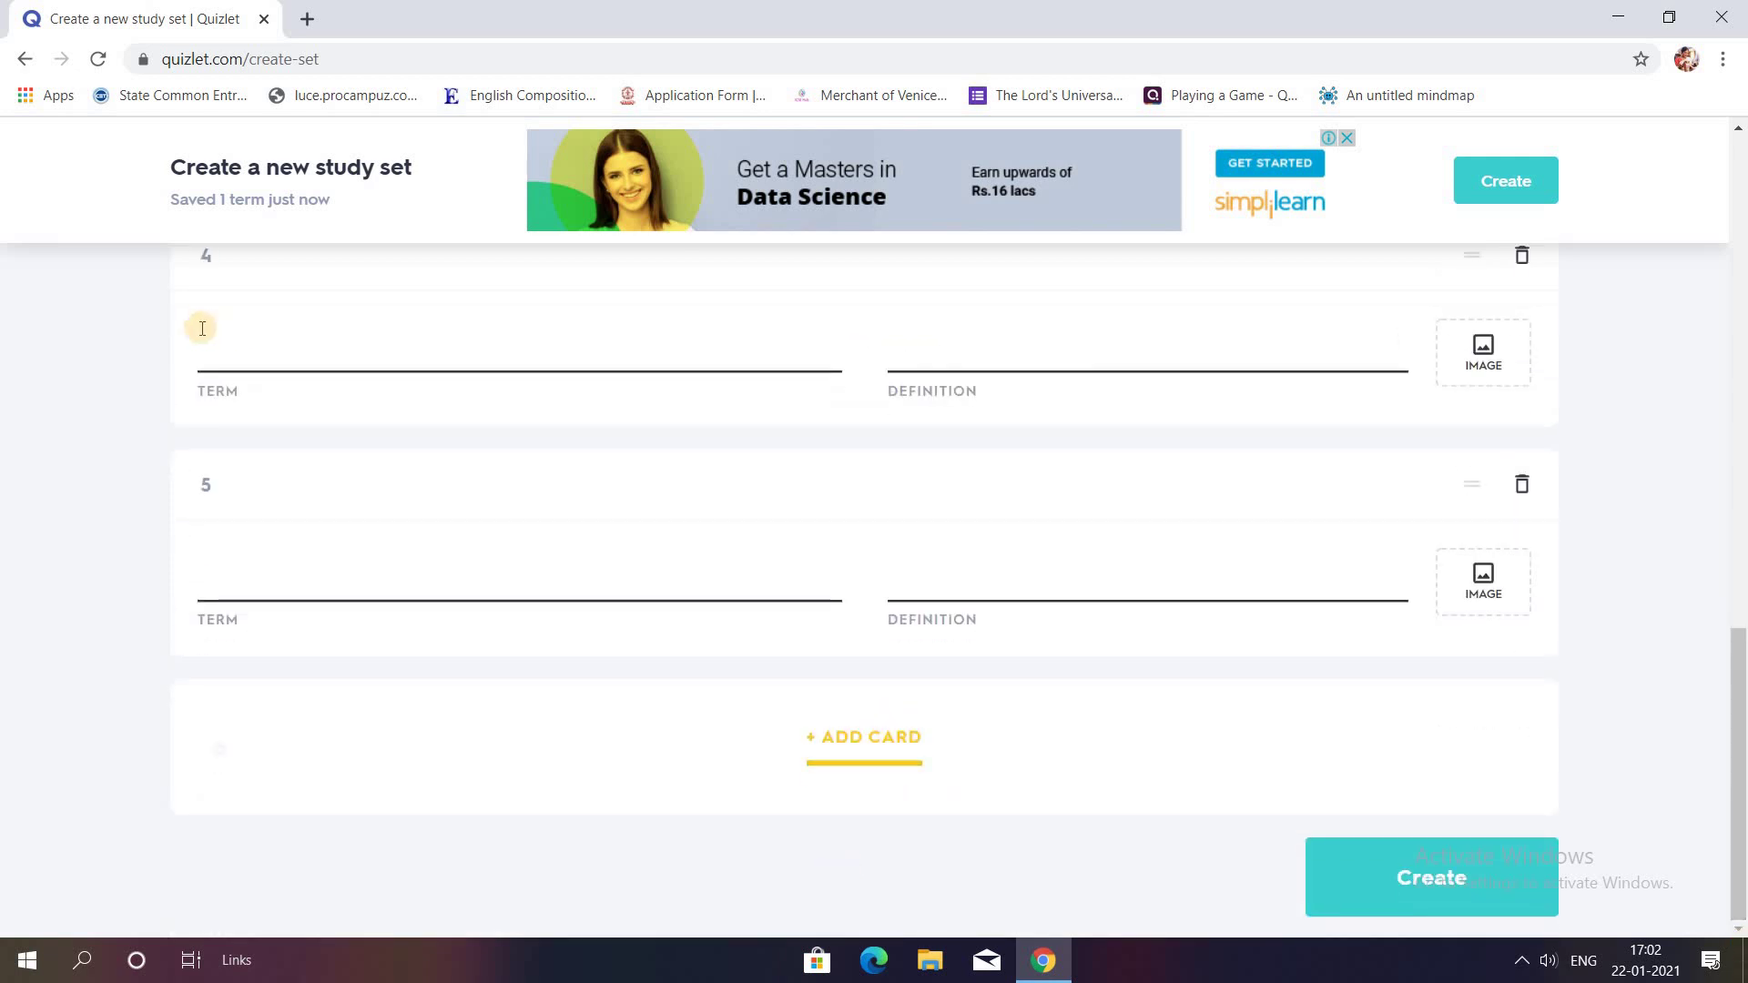
click(857, 733)
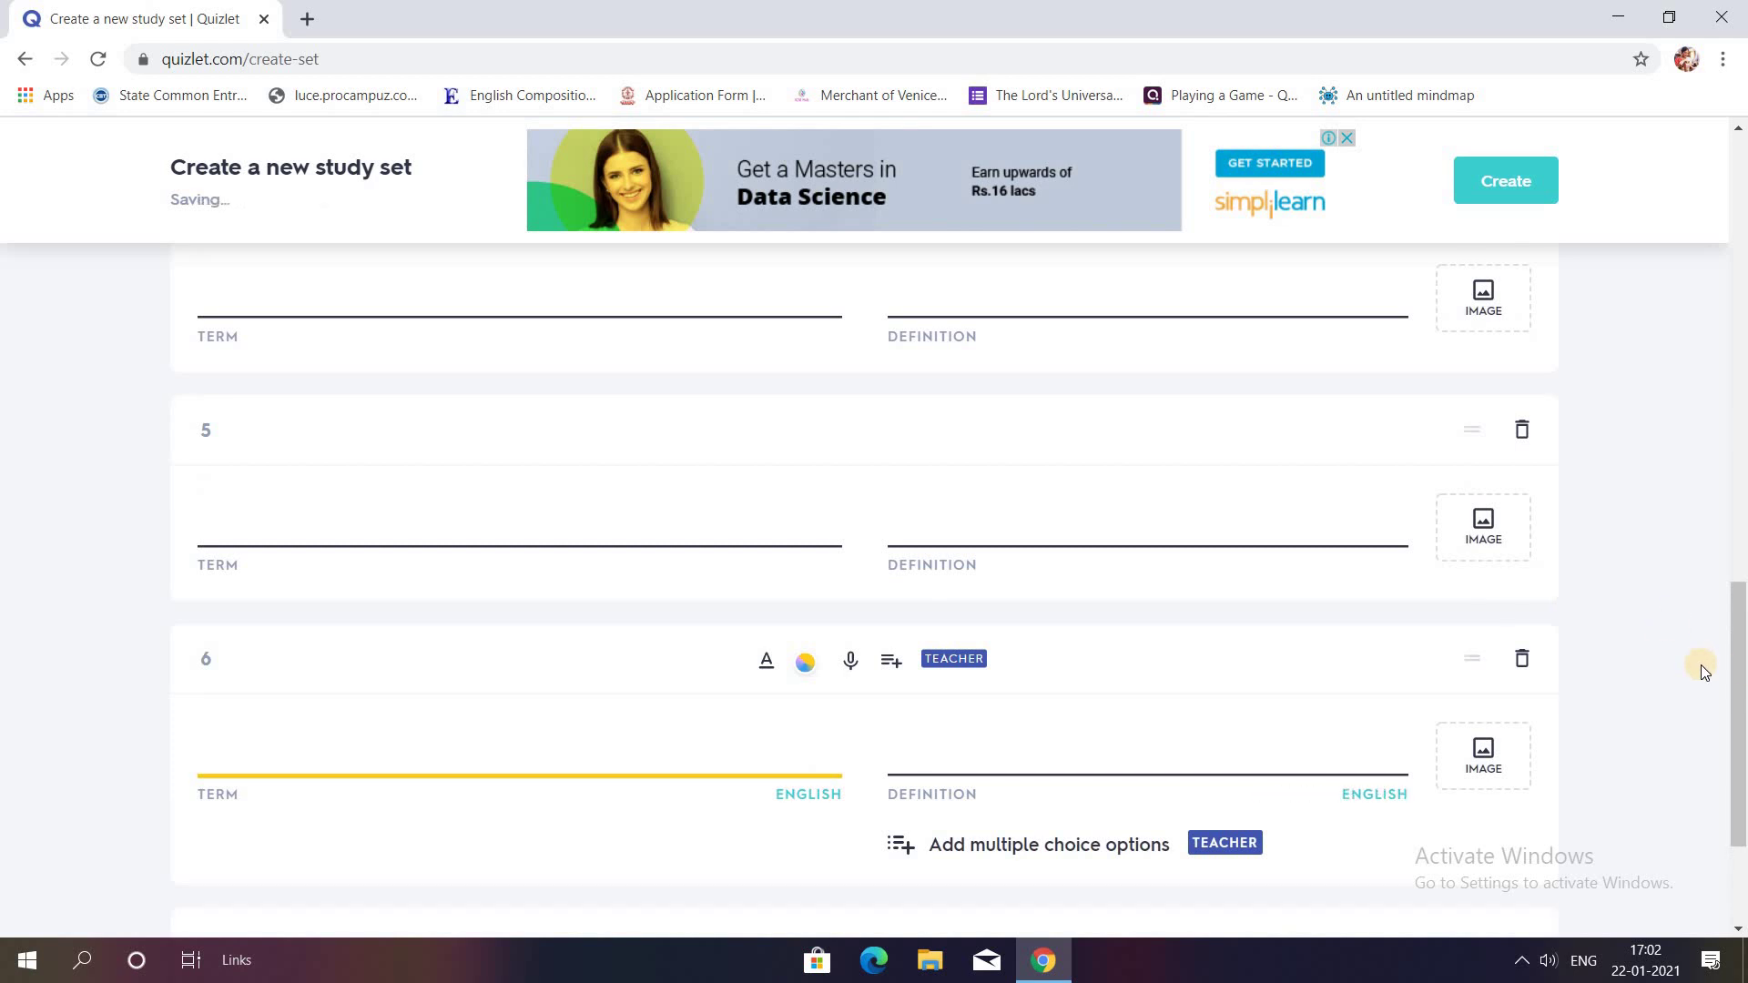
Step: Try to create the study set with only card 1 filled in
scroll(1742, 672, down, 3)
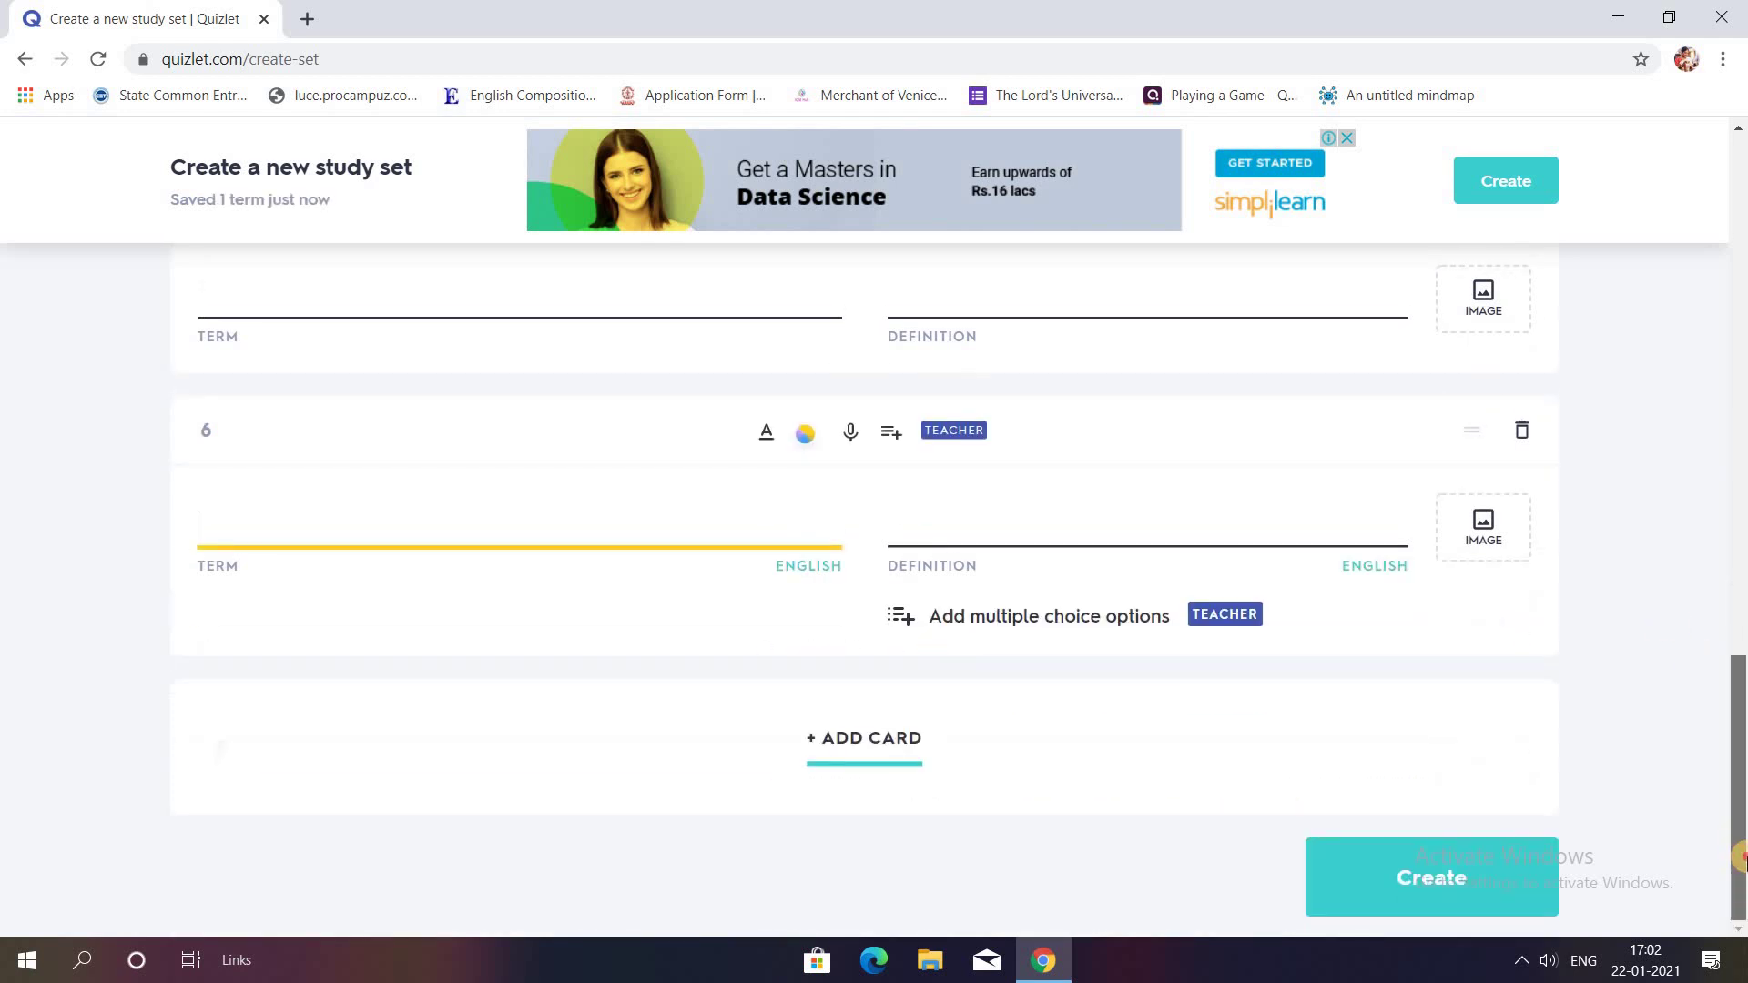
scroll(1741, 492, up, 10)
scroll(1741, 781, down, 7)
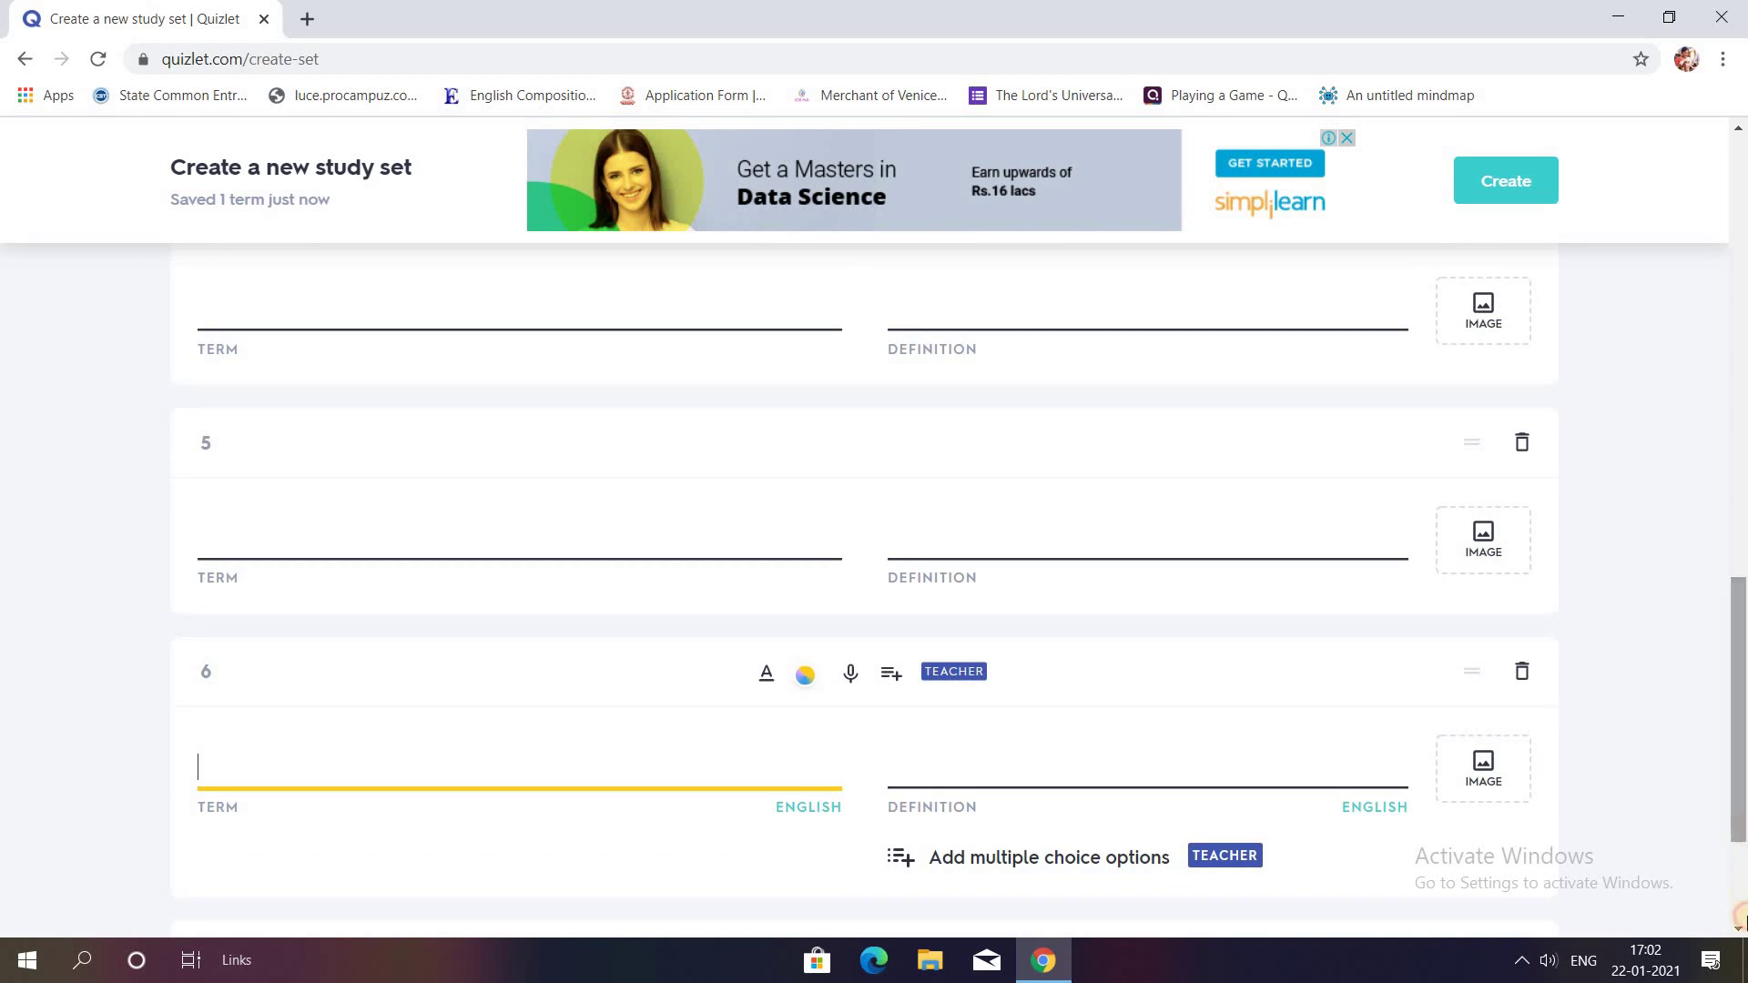
scroll(1544, 905, down, 3)
click(1441, 898)
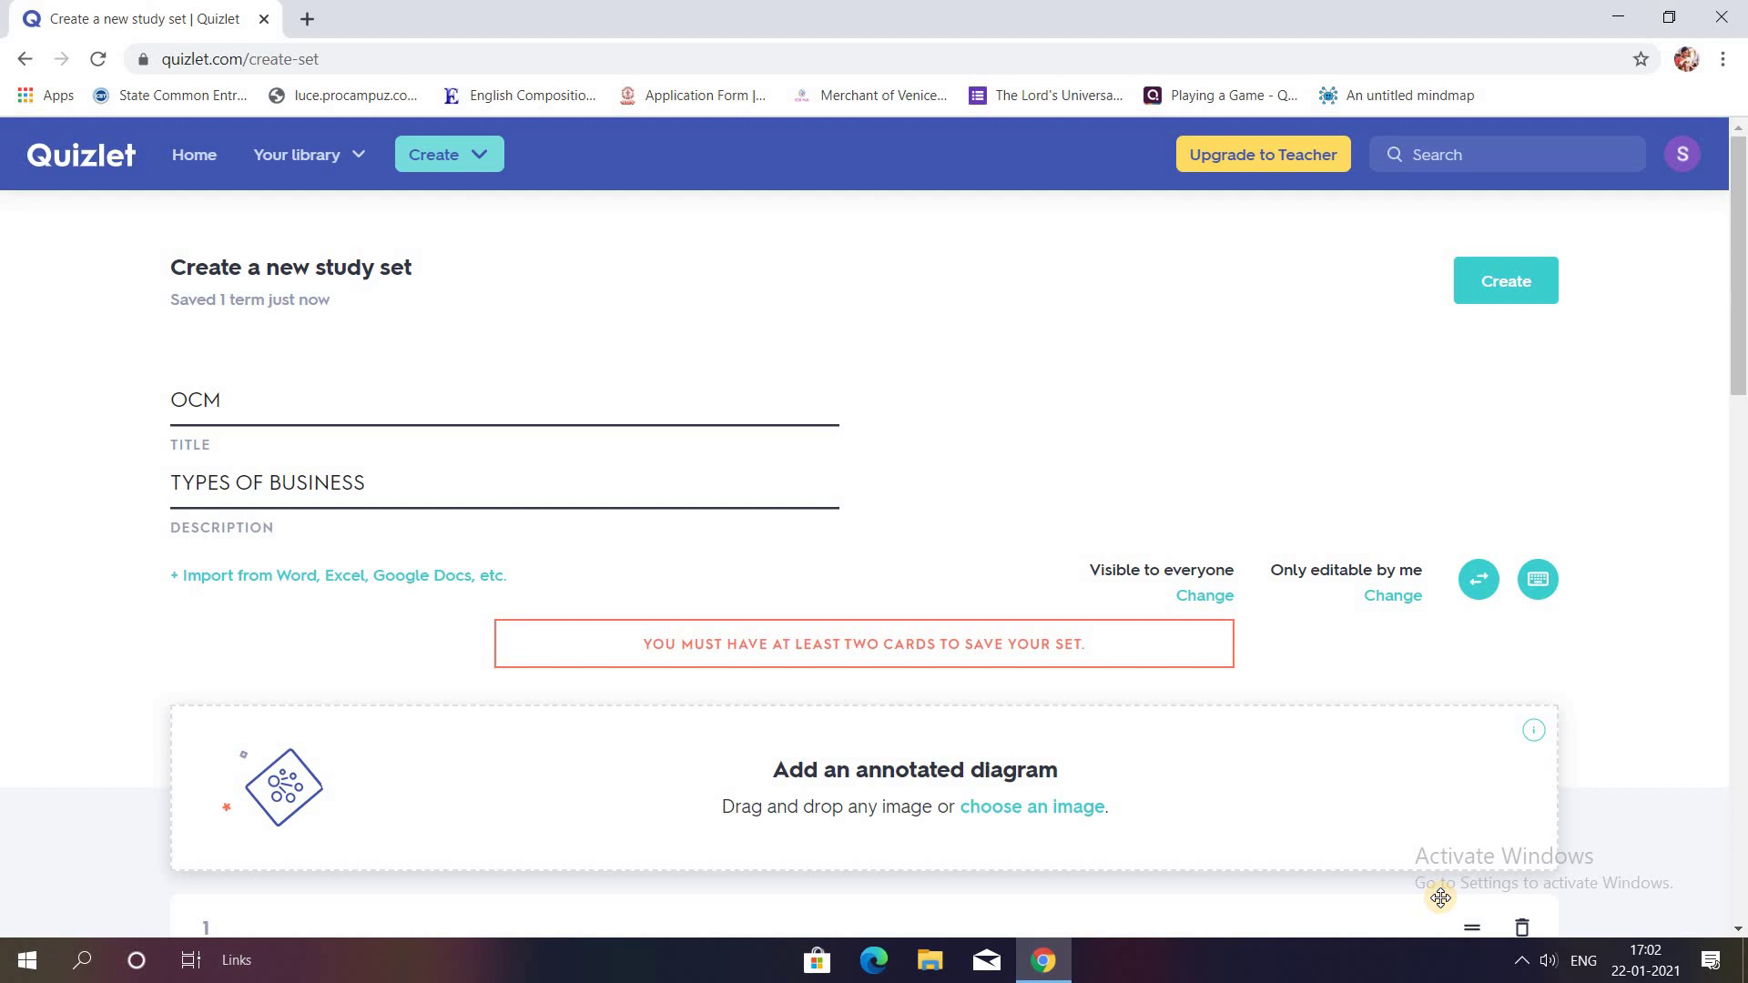
Step: Set the term of card 2 to the suggested question "What is a sole trader business?"
click(1741, 783)
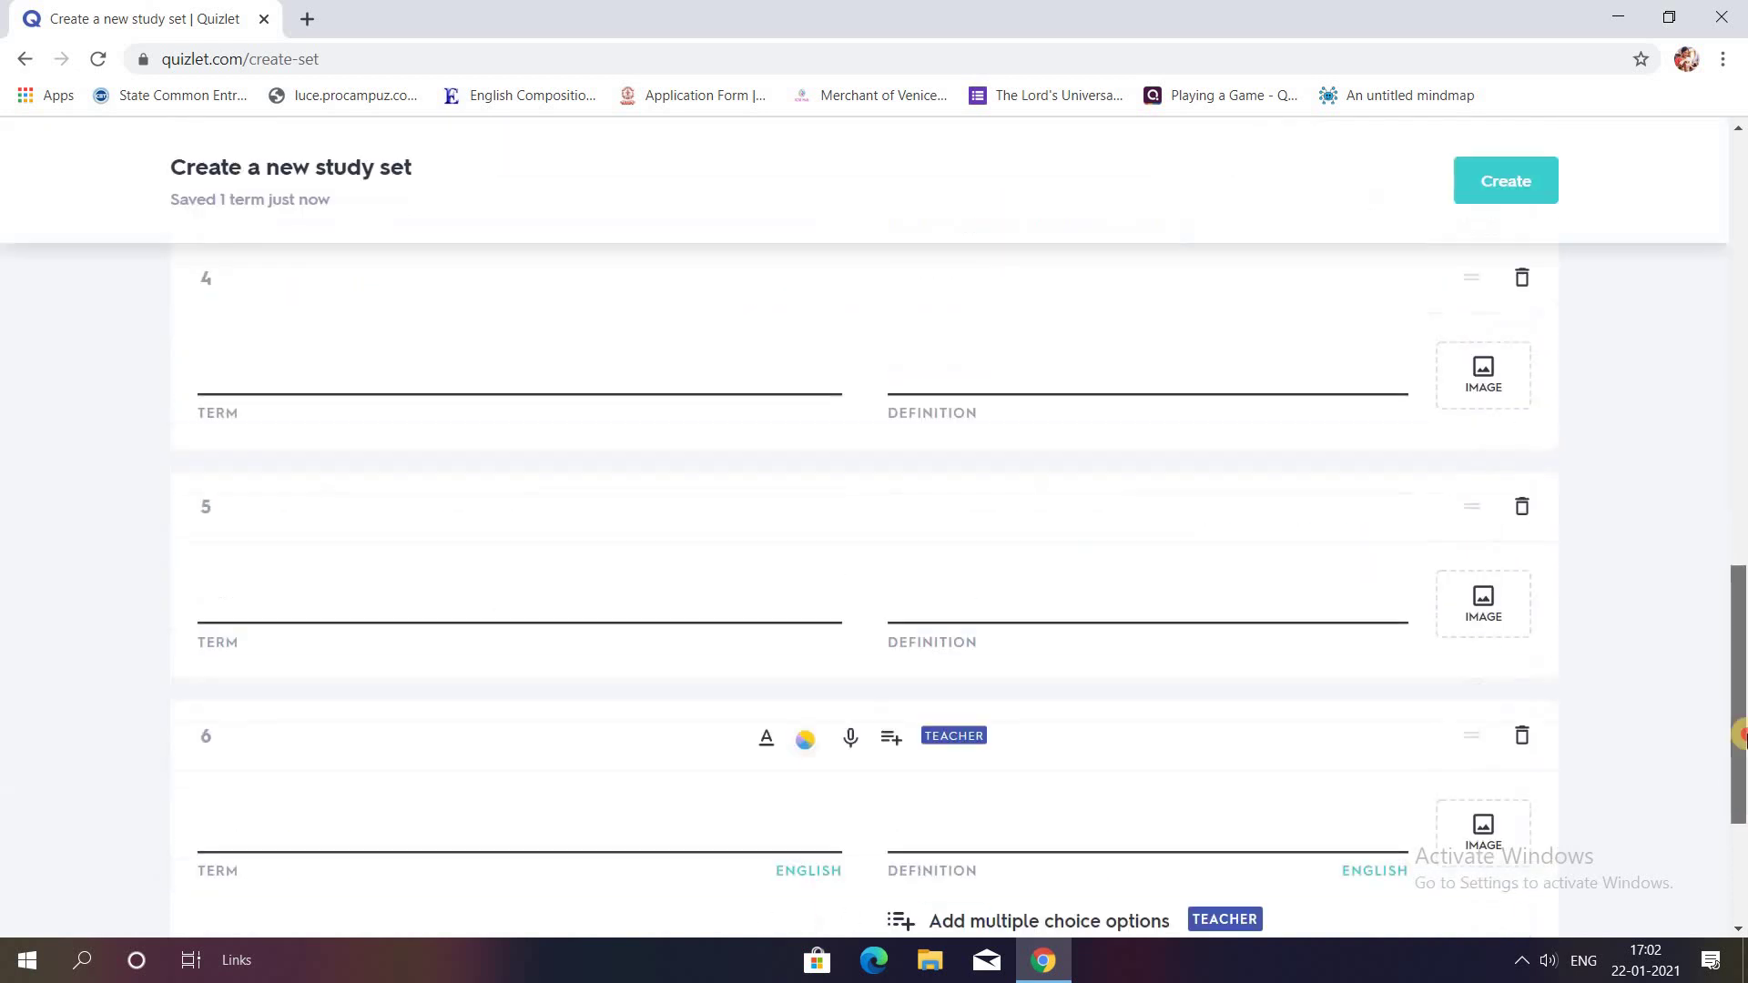
drag(1742, 736, 1741, 558)
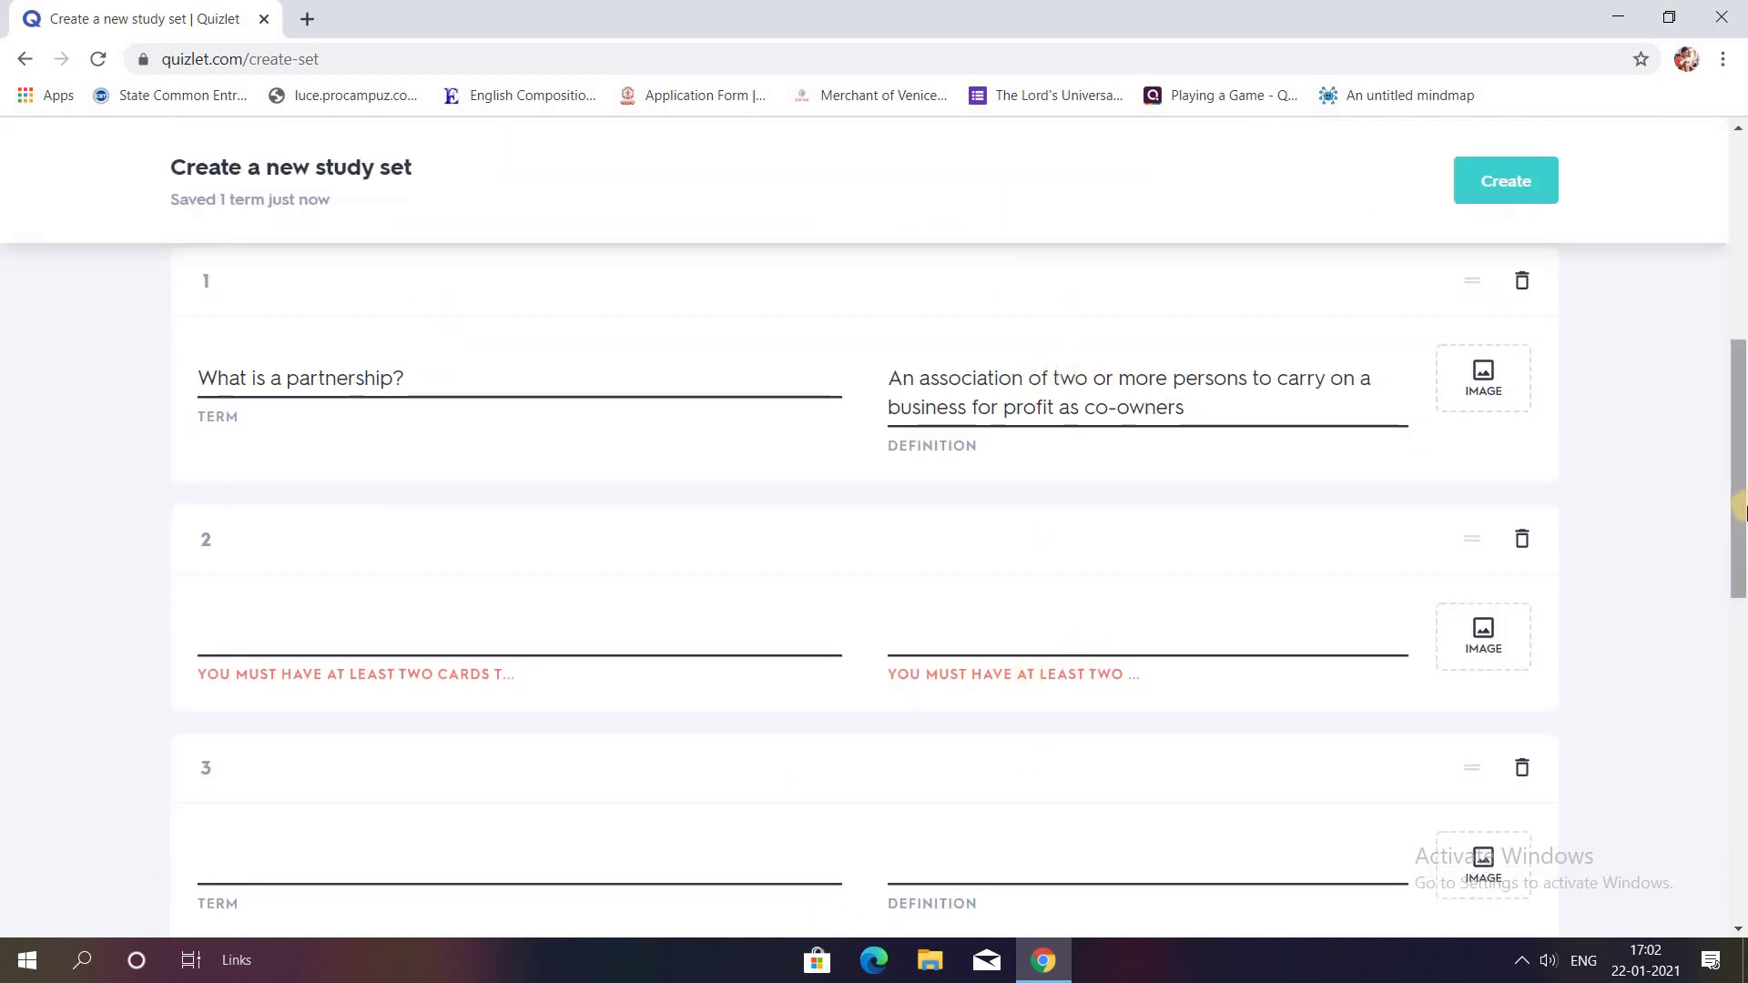
click(1740, 847)
drag(1740, 674, 1740, 382)
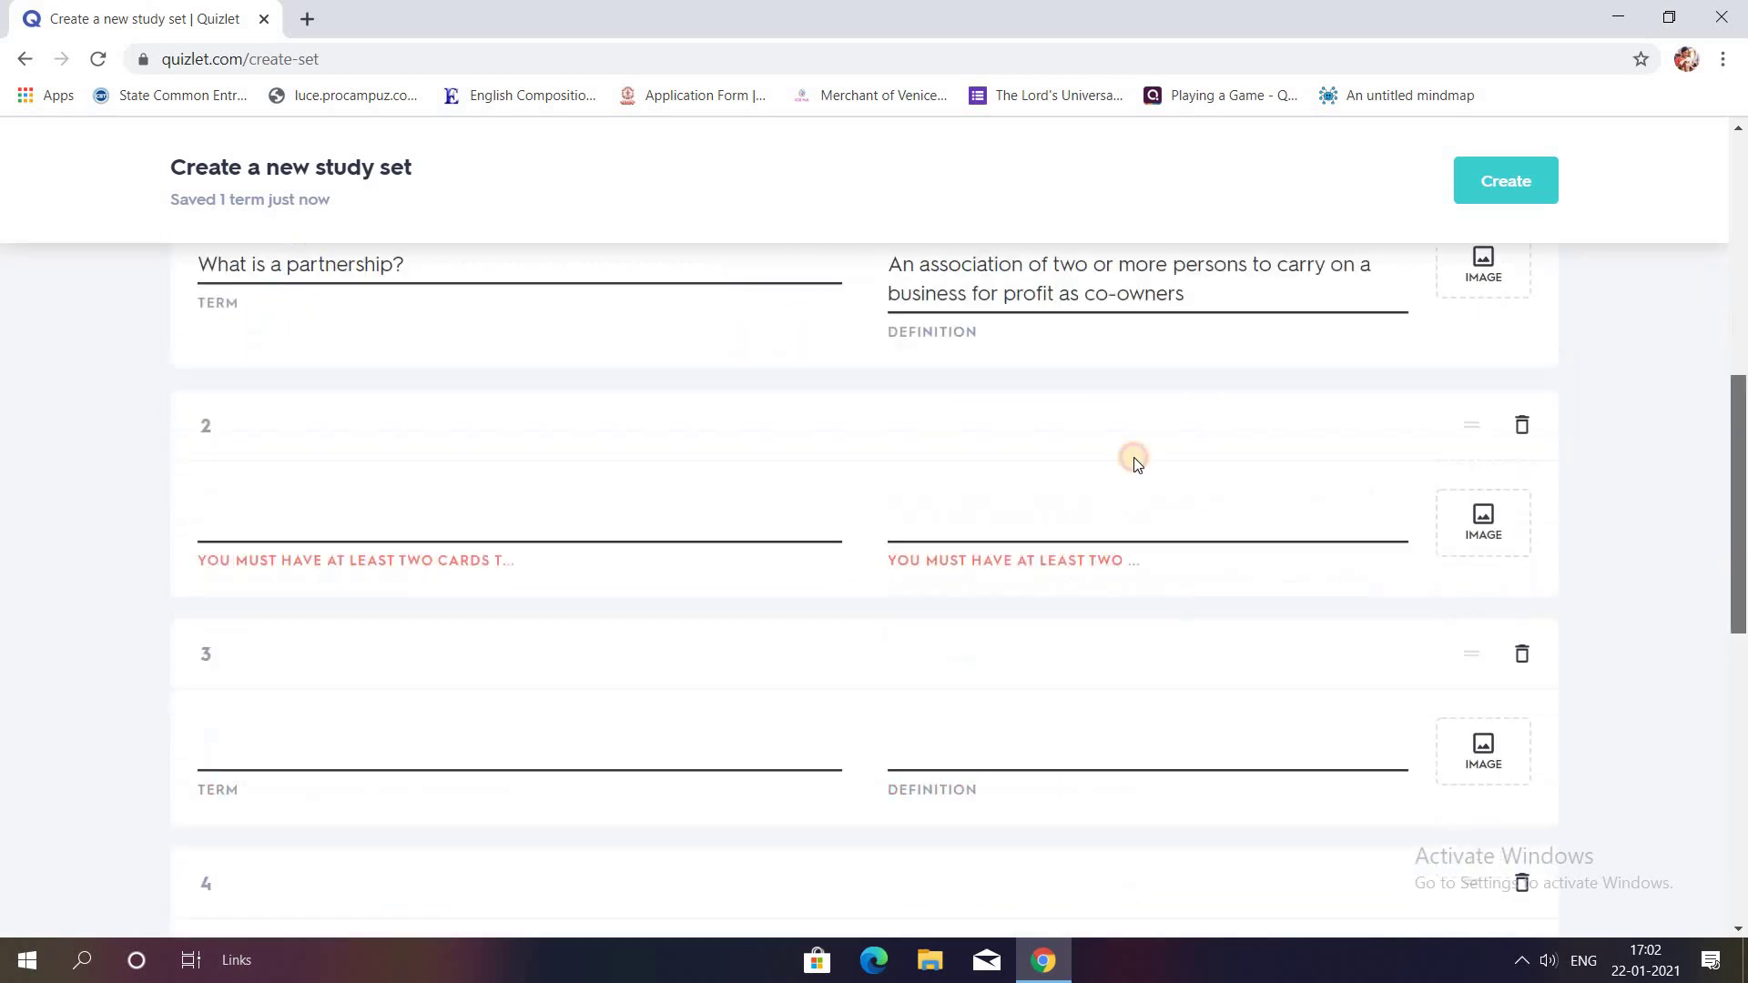
scroll(1138, 465, down, 1)
click(283, 418)
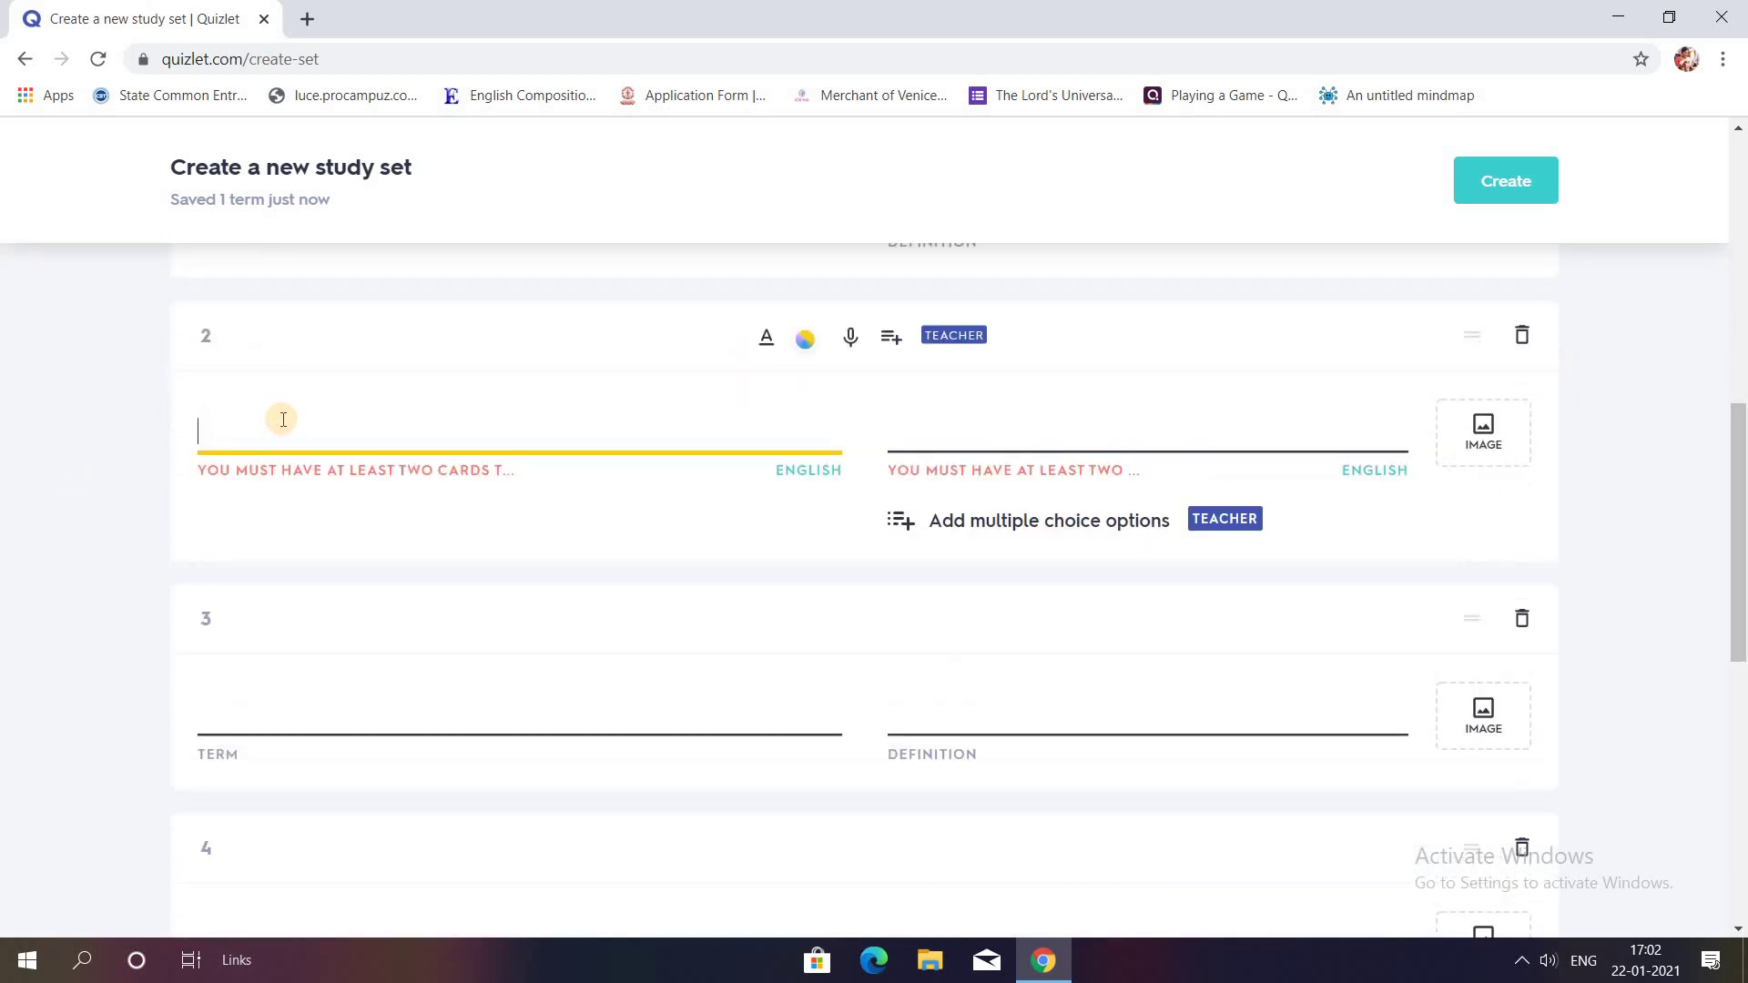
text(E)
key(BackSpace)
text(W)
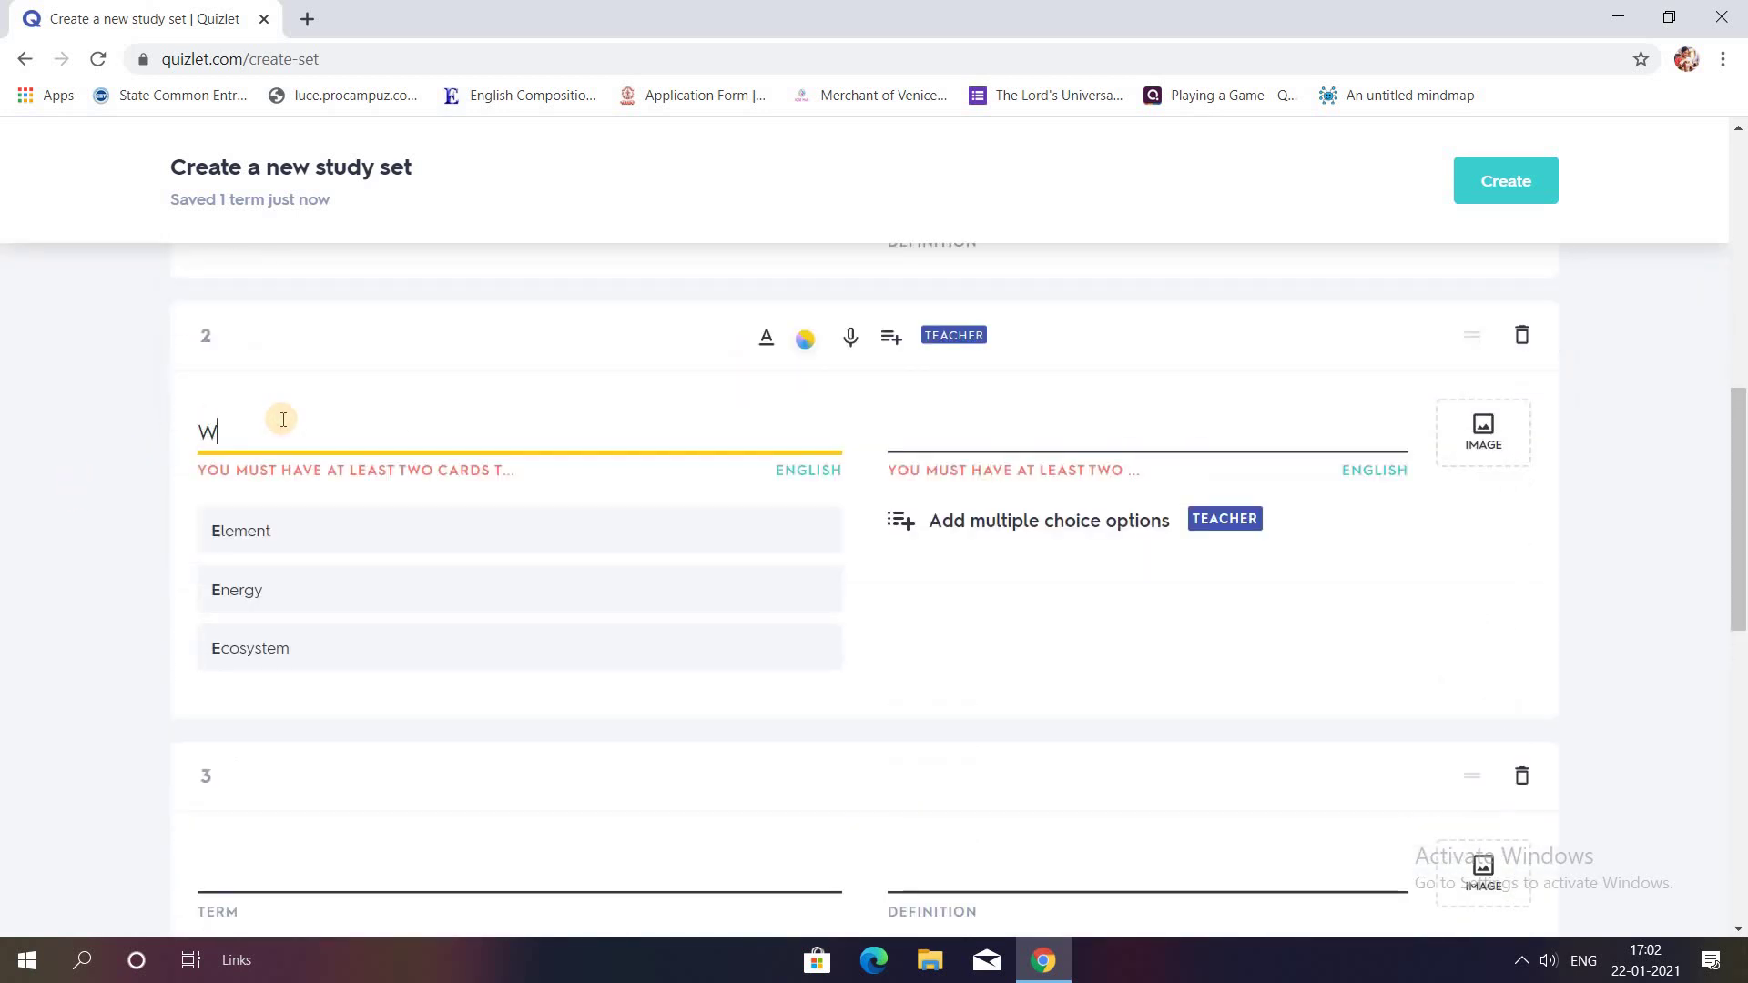
text(hat i)
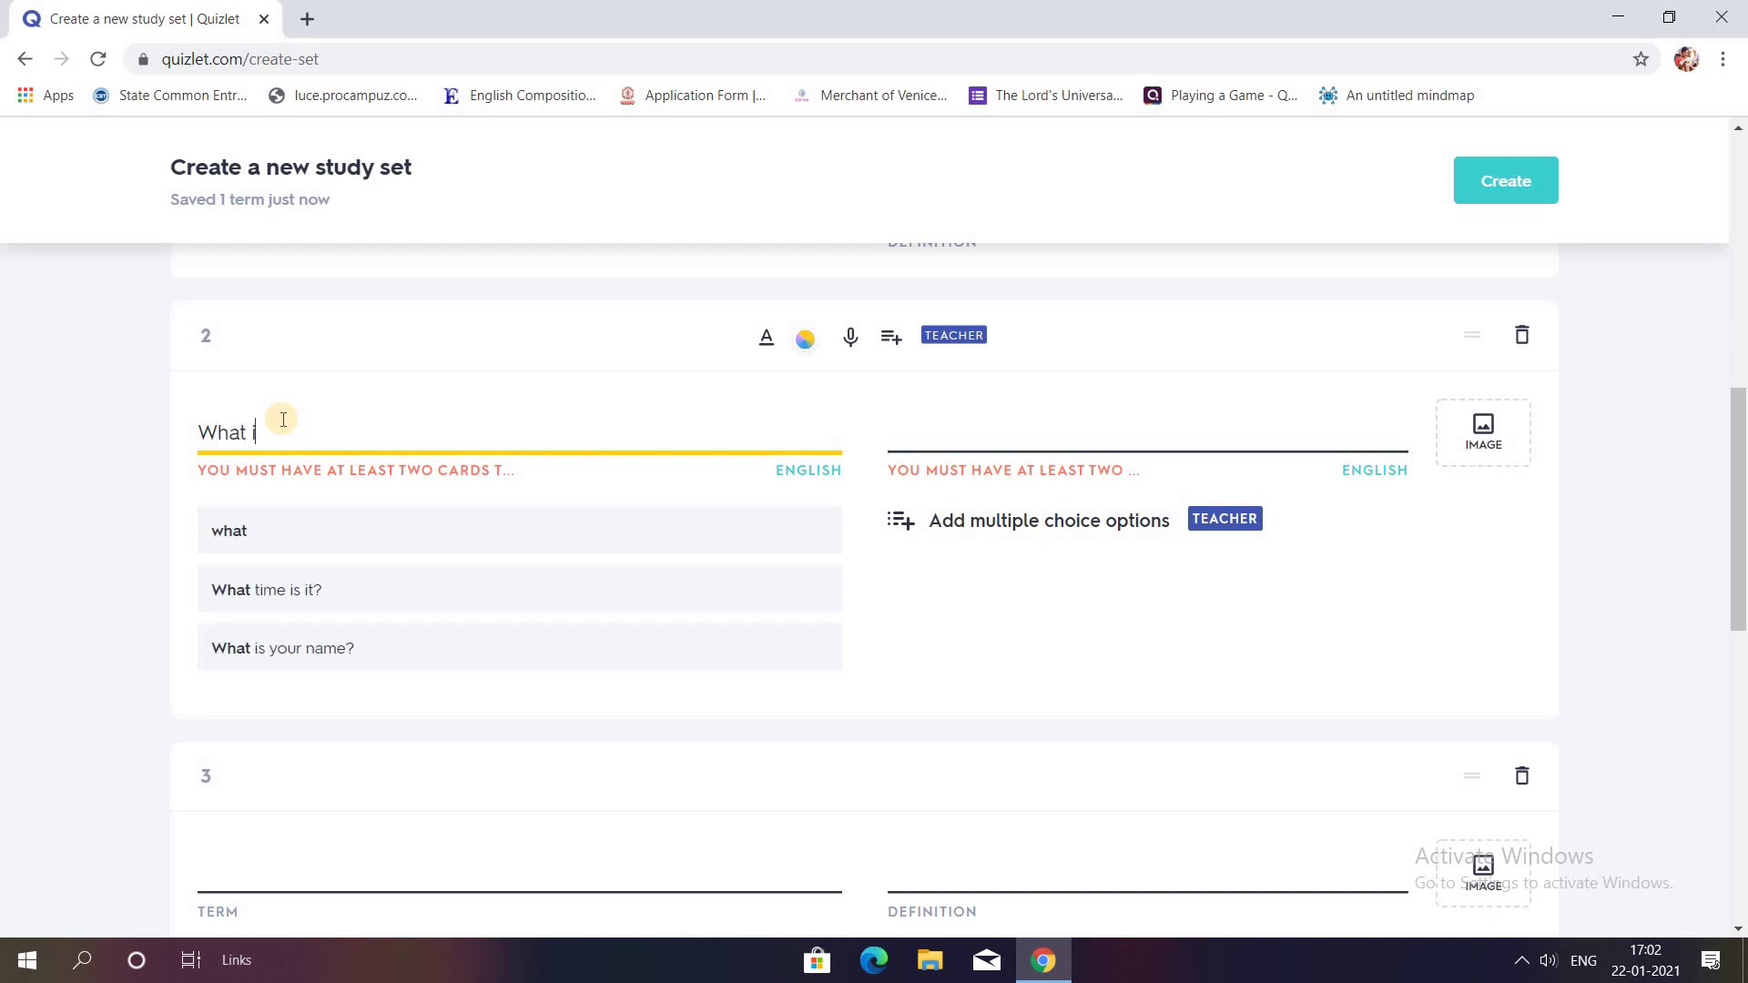
text(s sole tra)
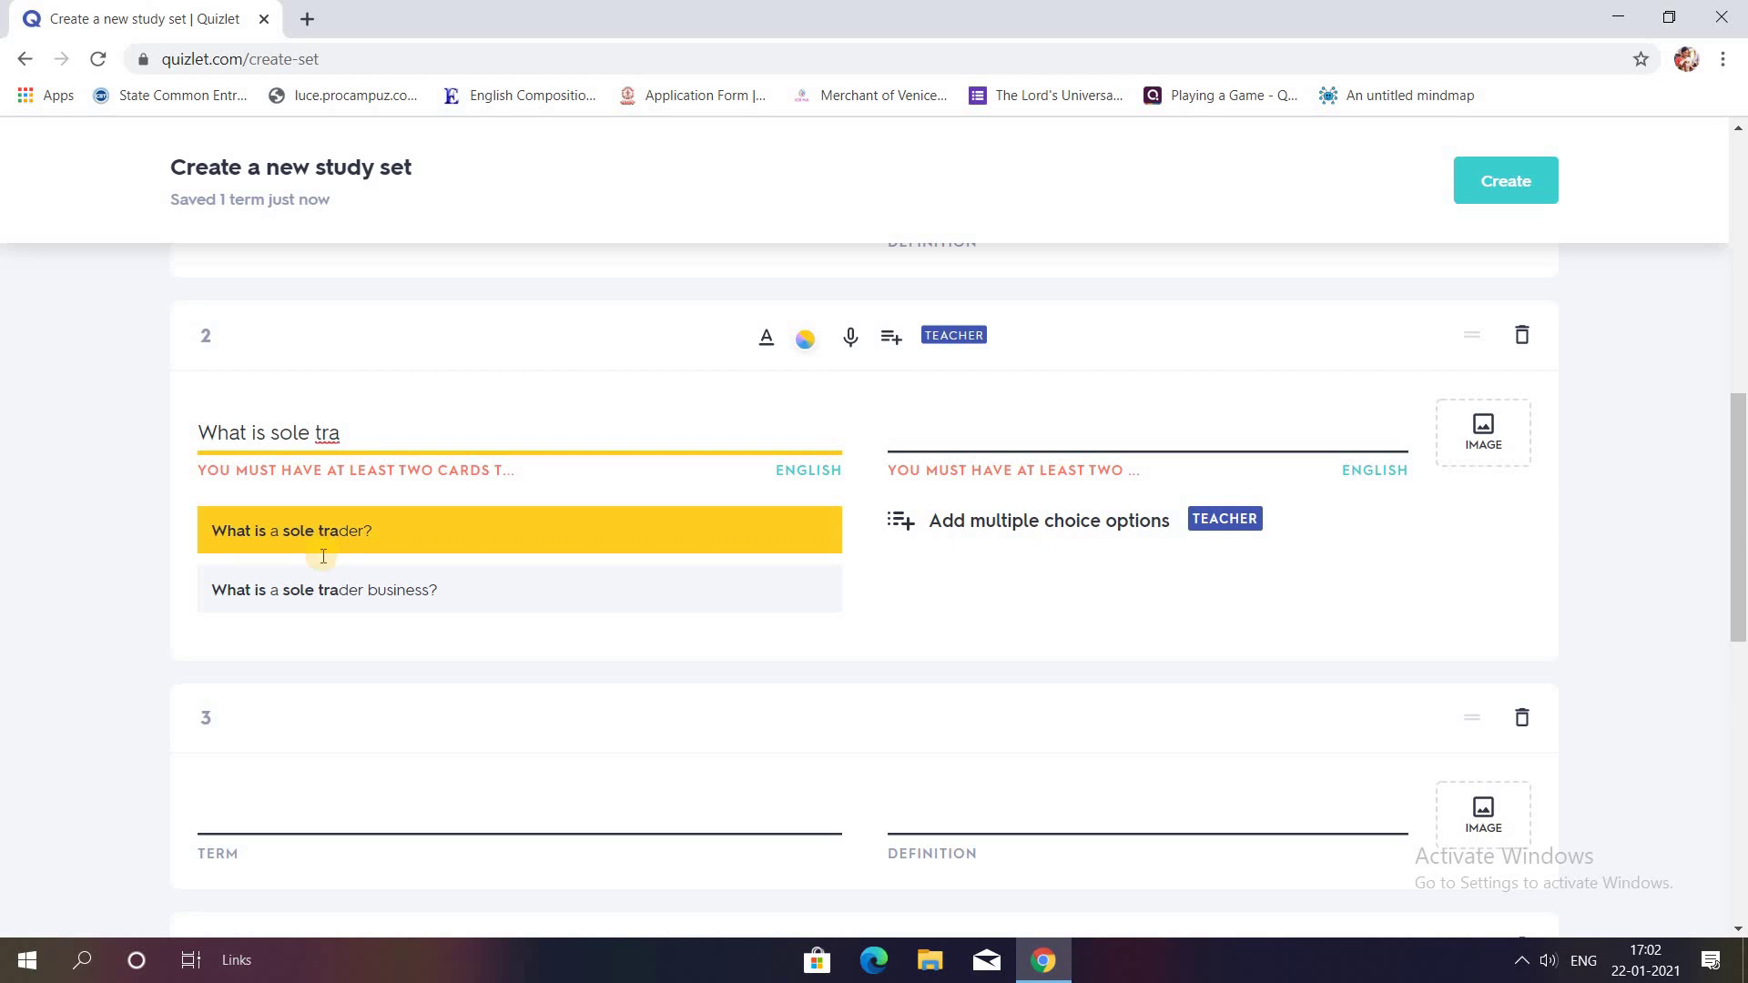
Step: Set the definition of card 2 to "A sole trading concern is a business handled by 1 person."
click(1078, 434)
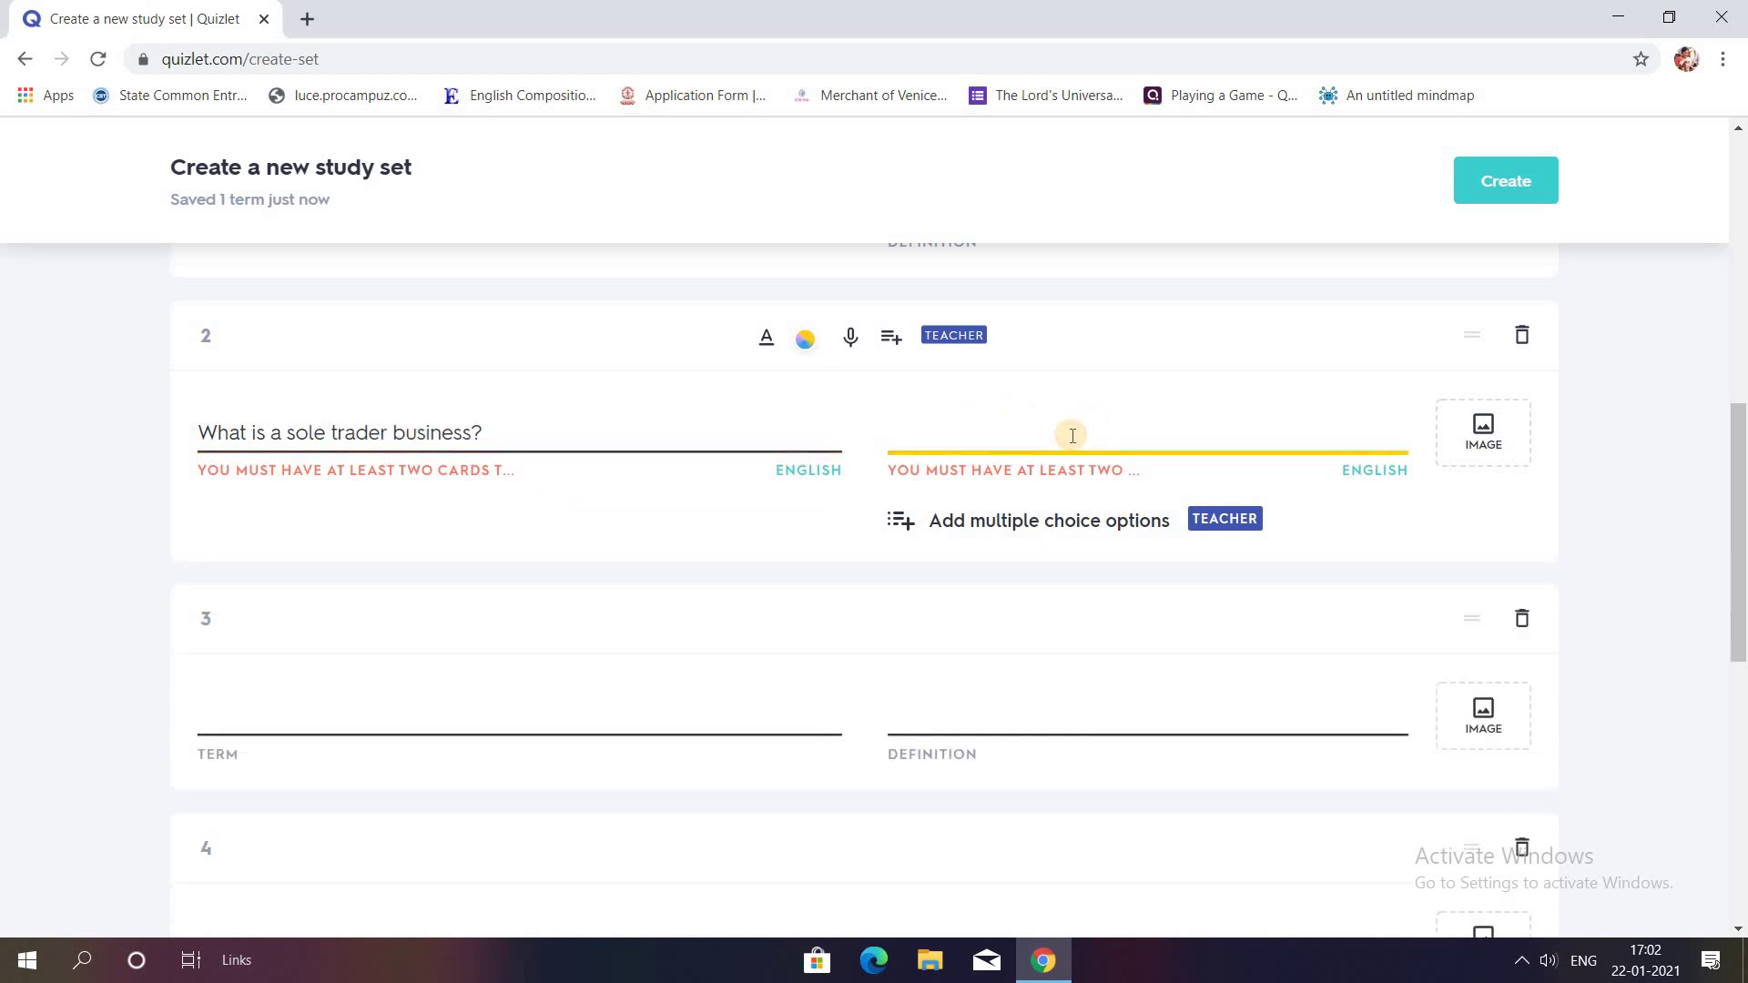
text(A sole trading conce)
scroll(1073, 435, up, 5)
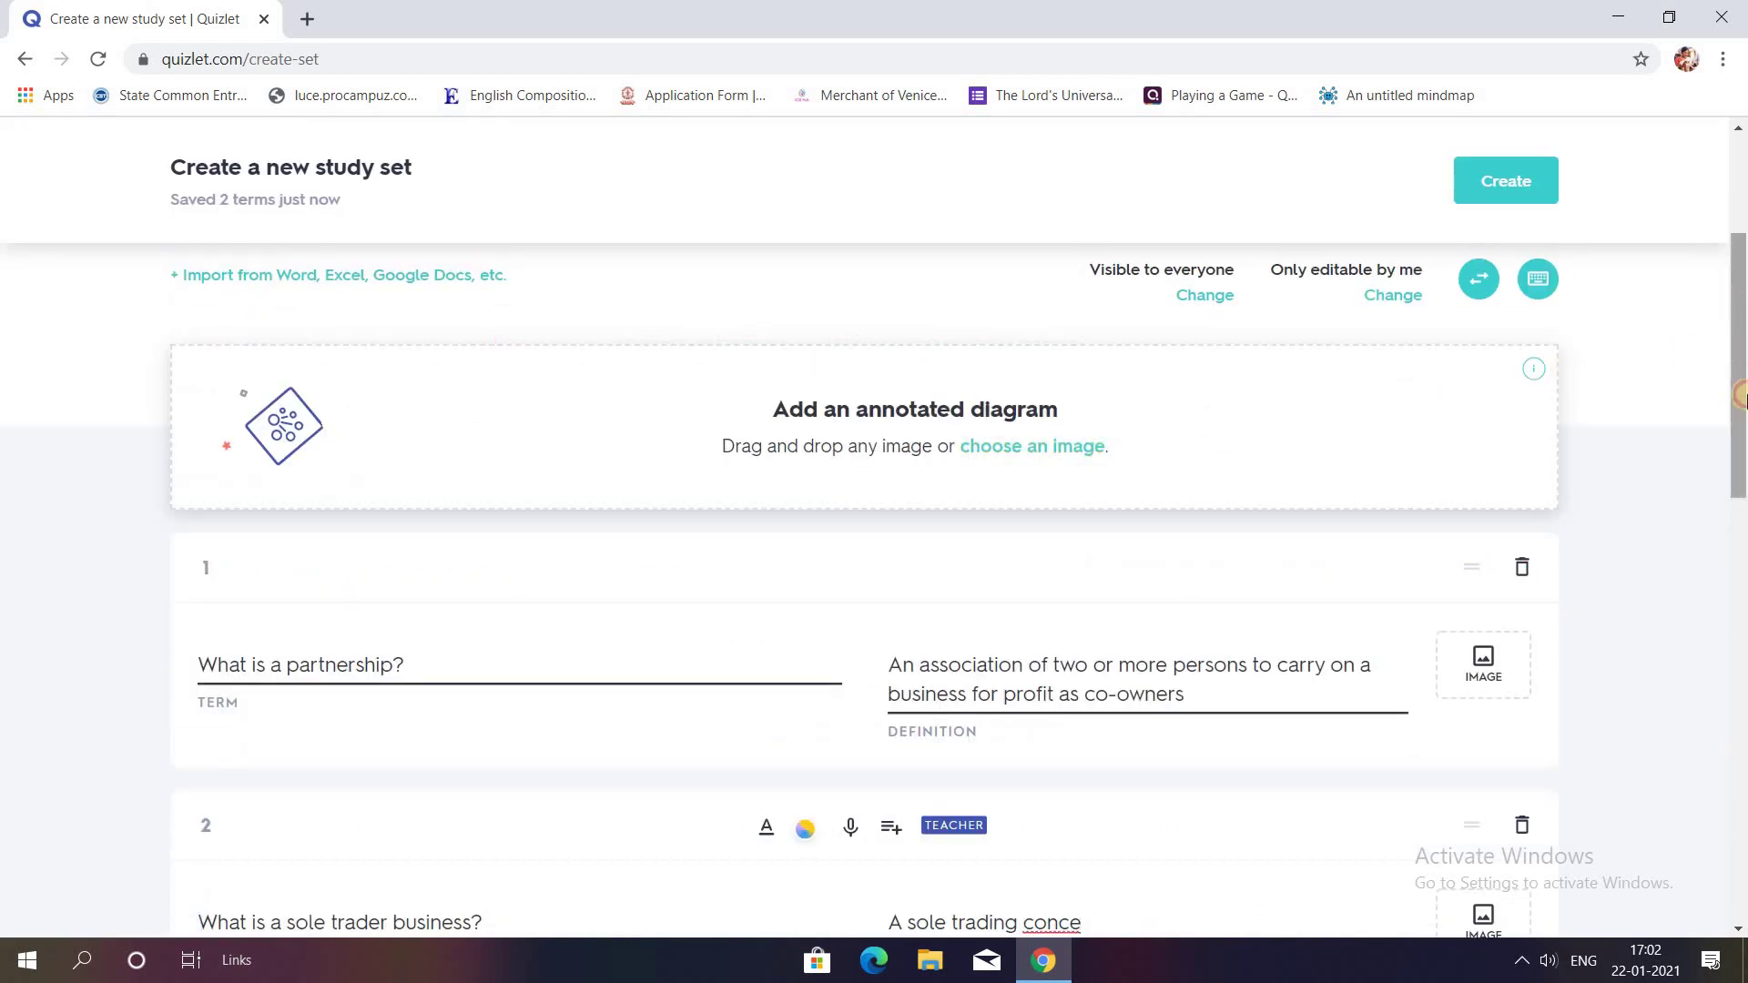
scroll(1319, 511, down, 5)
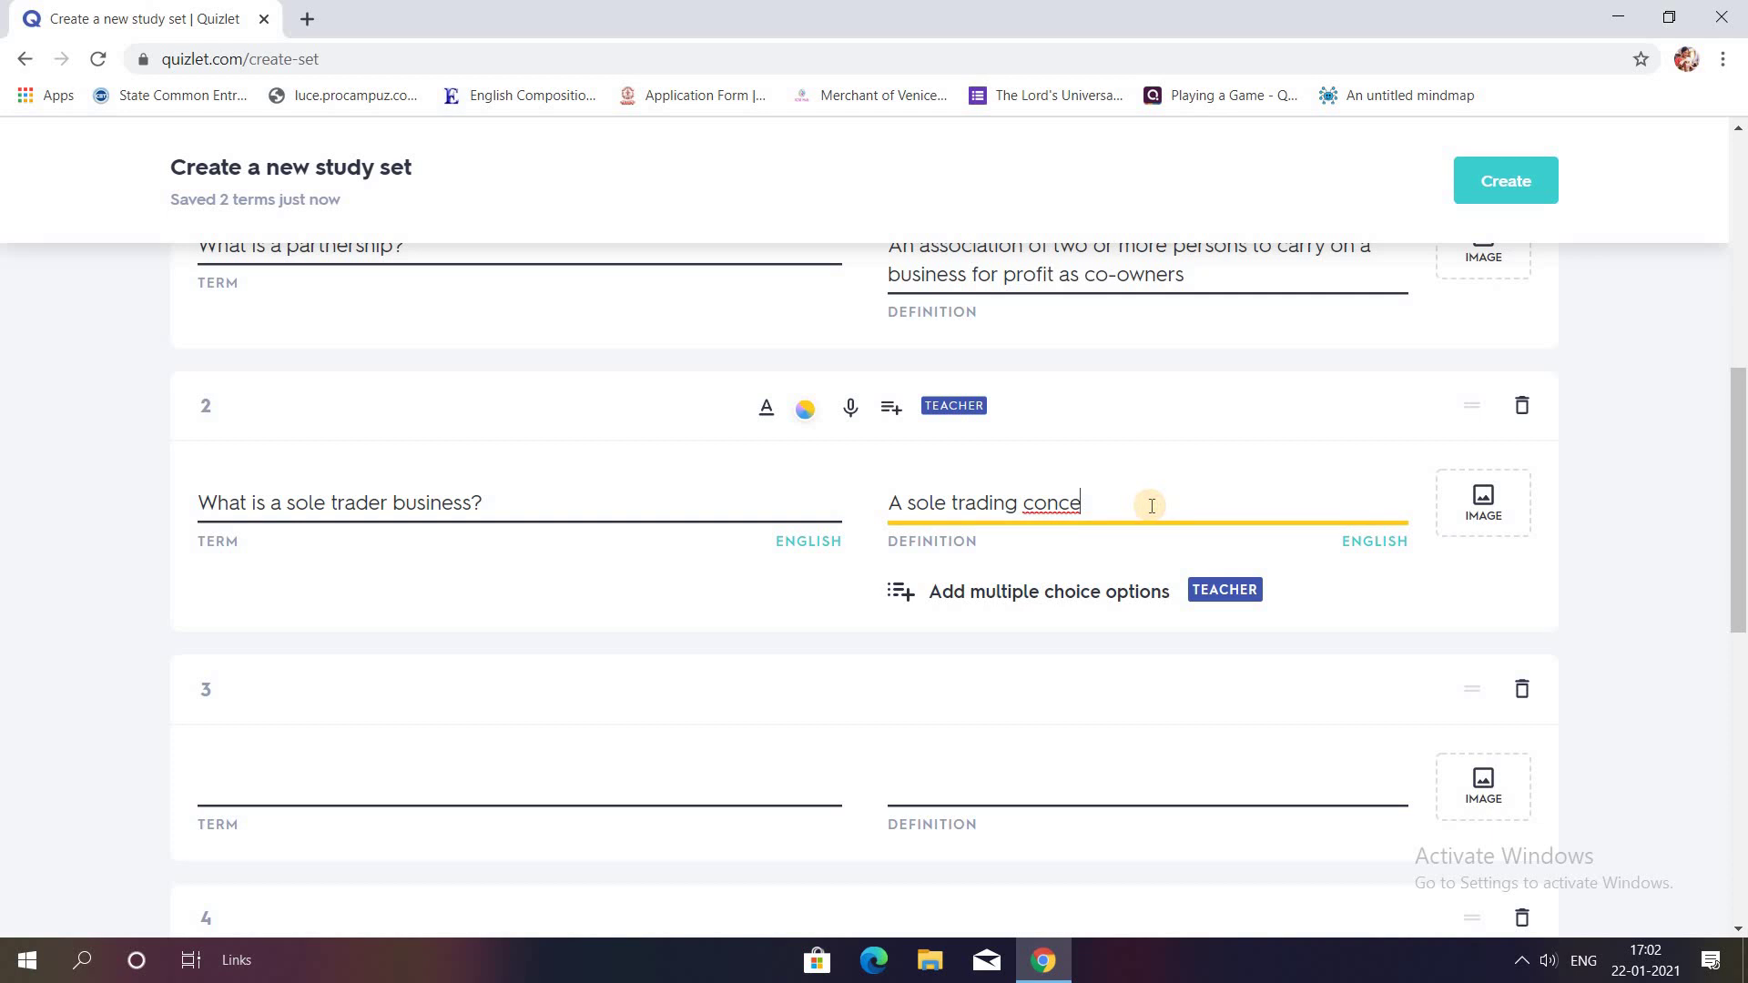
text(rn is a business ha)
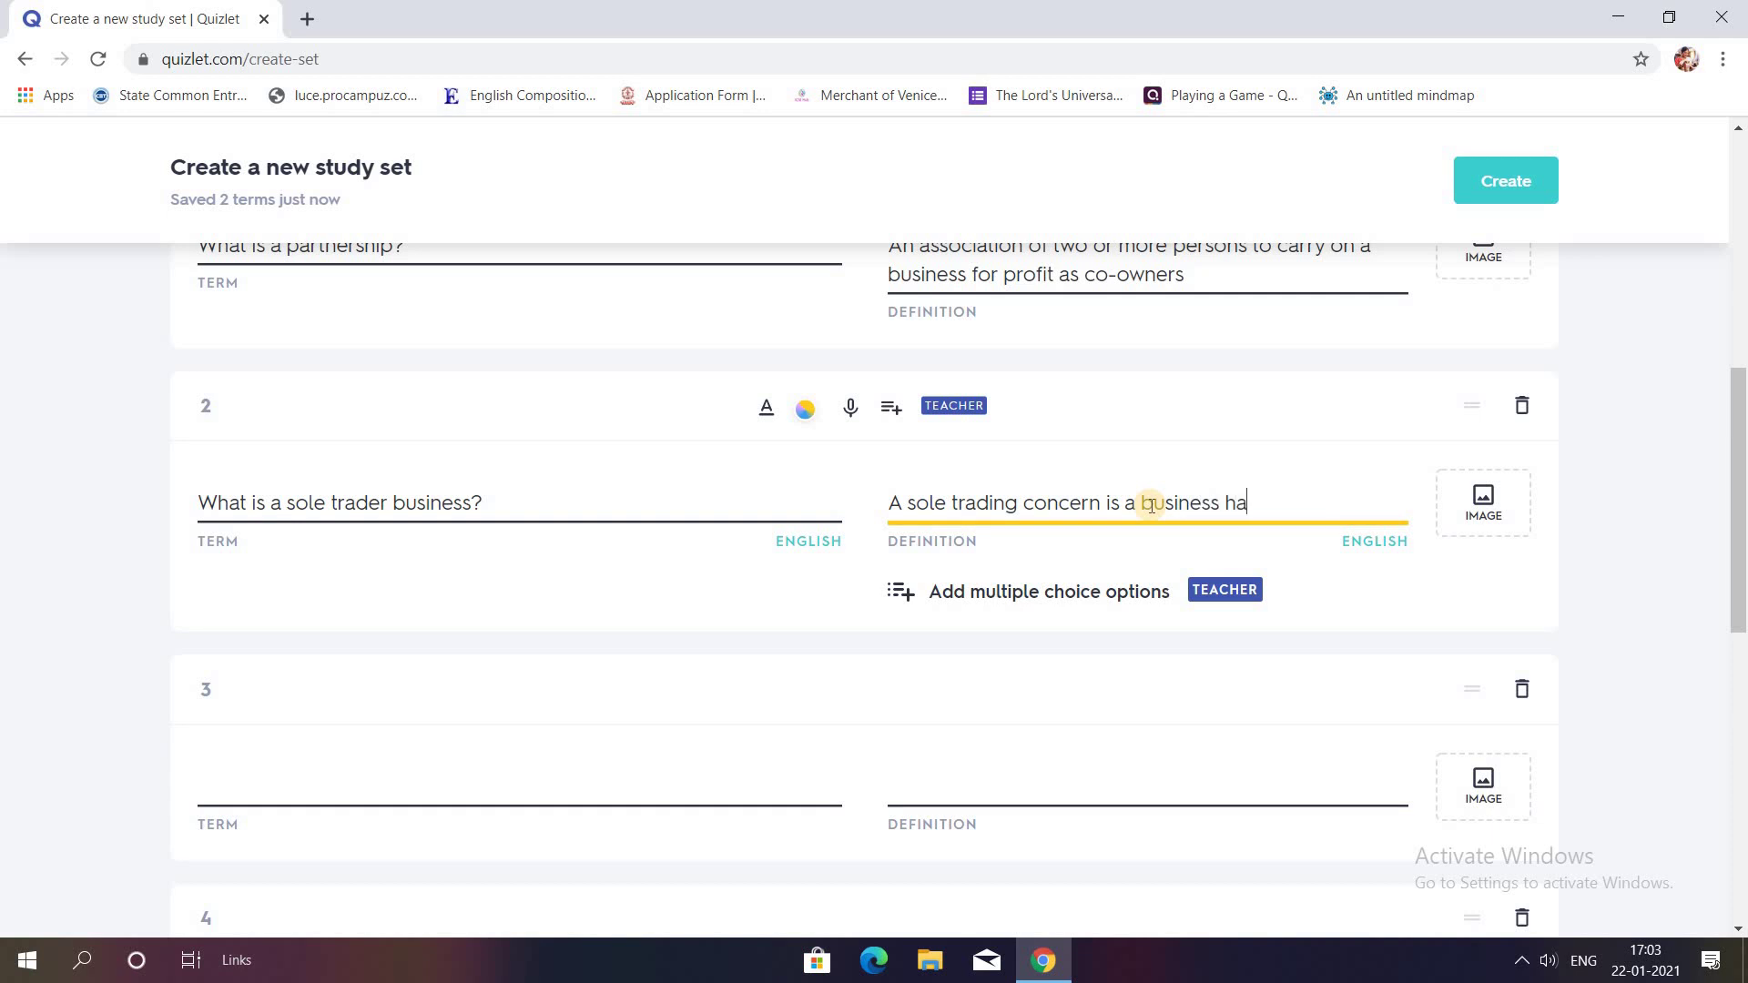
text(ndled by 1 perso)
text(n.)
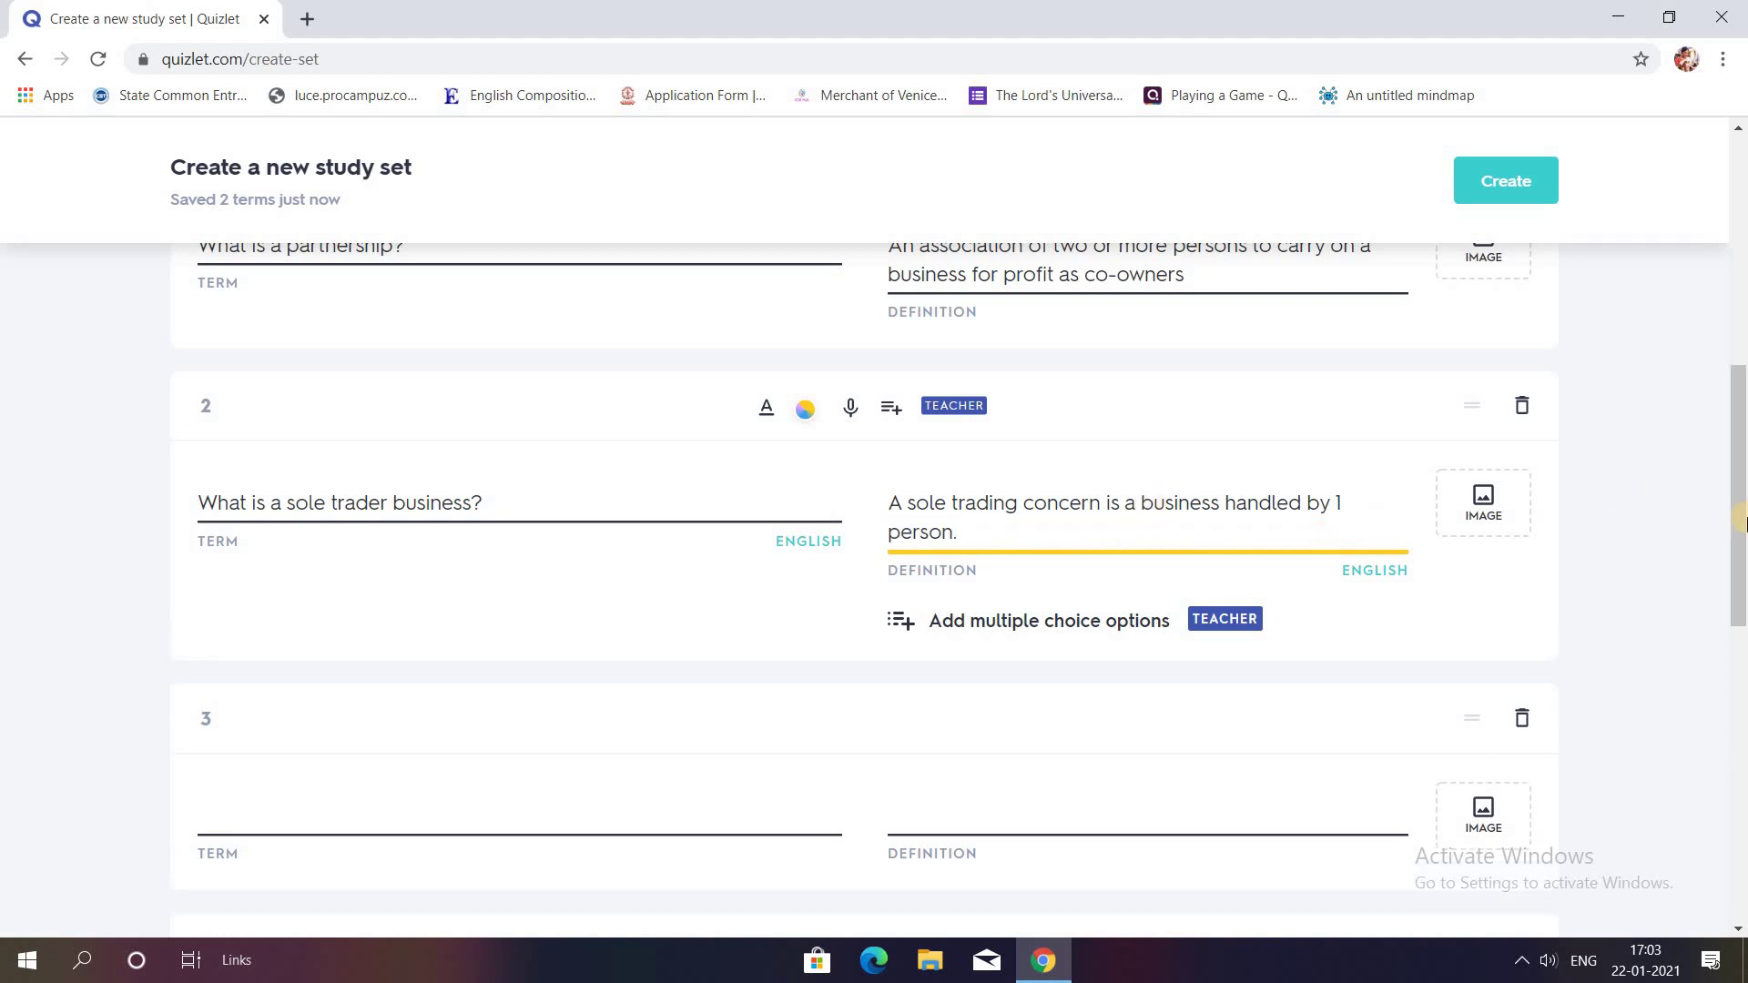
Step: Create the study set with the two filled cards and copy its share link
scroll(1742, 551, down, 10)
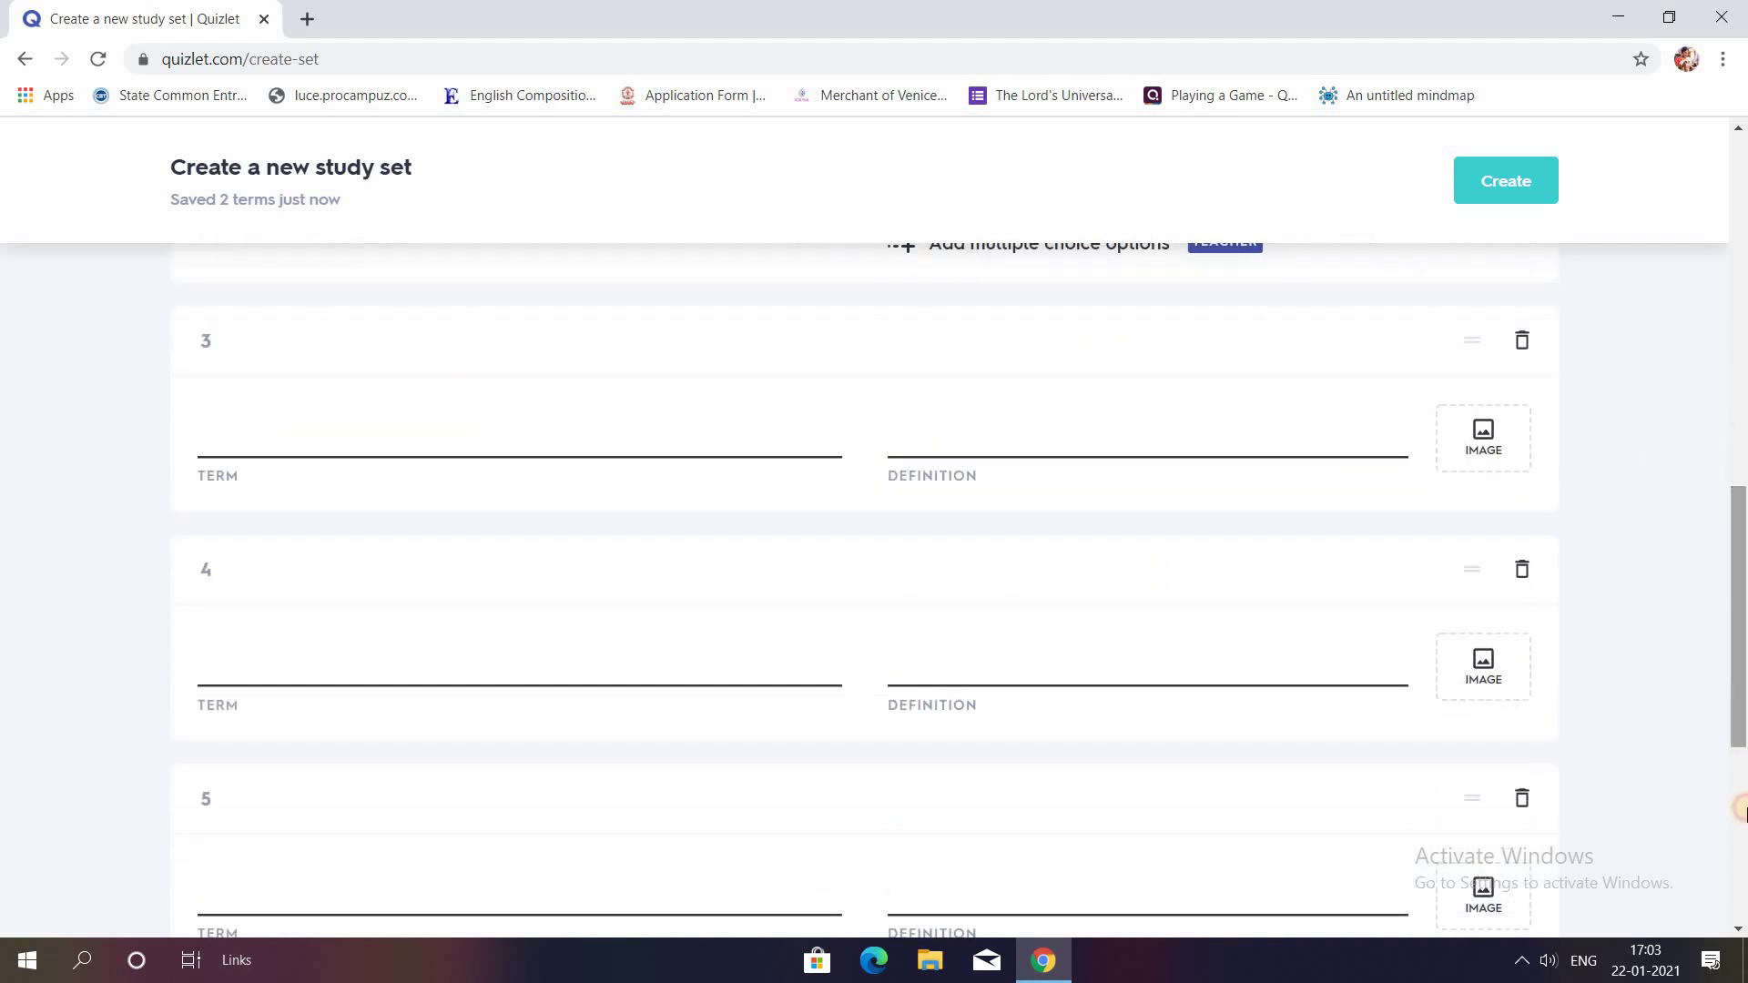
click(1512, 868)
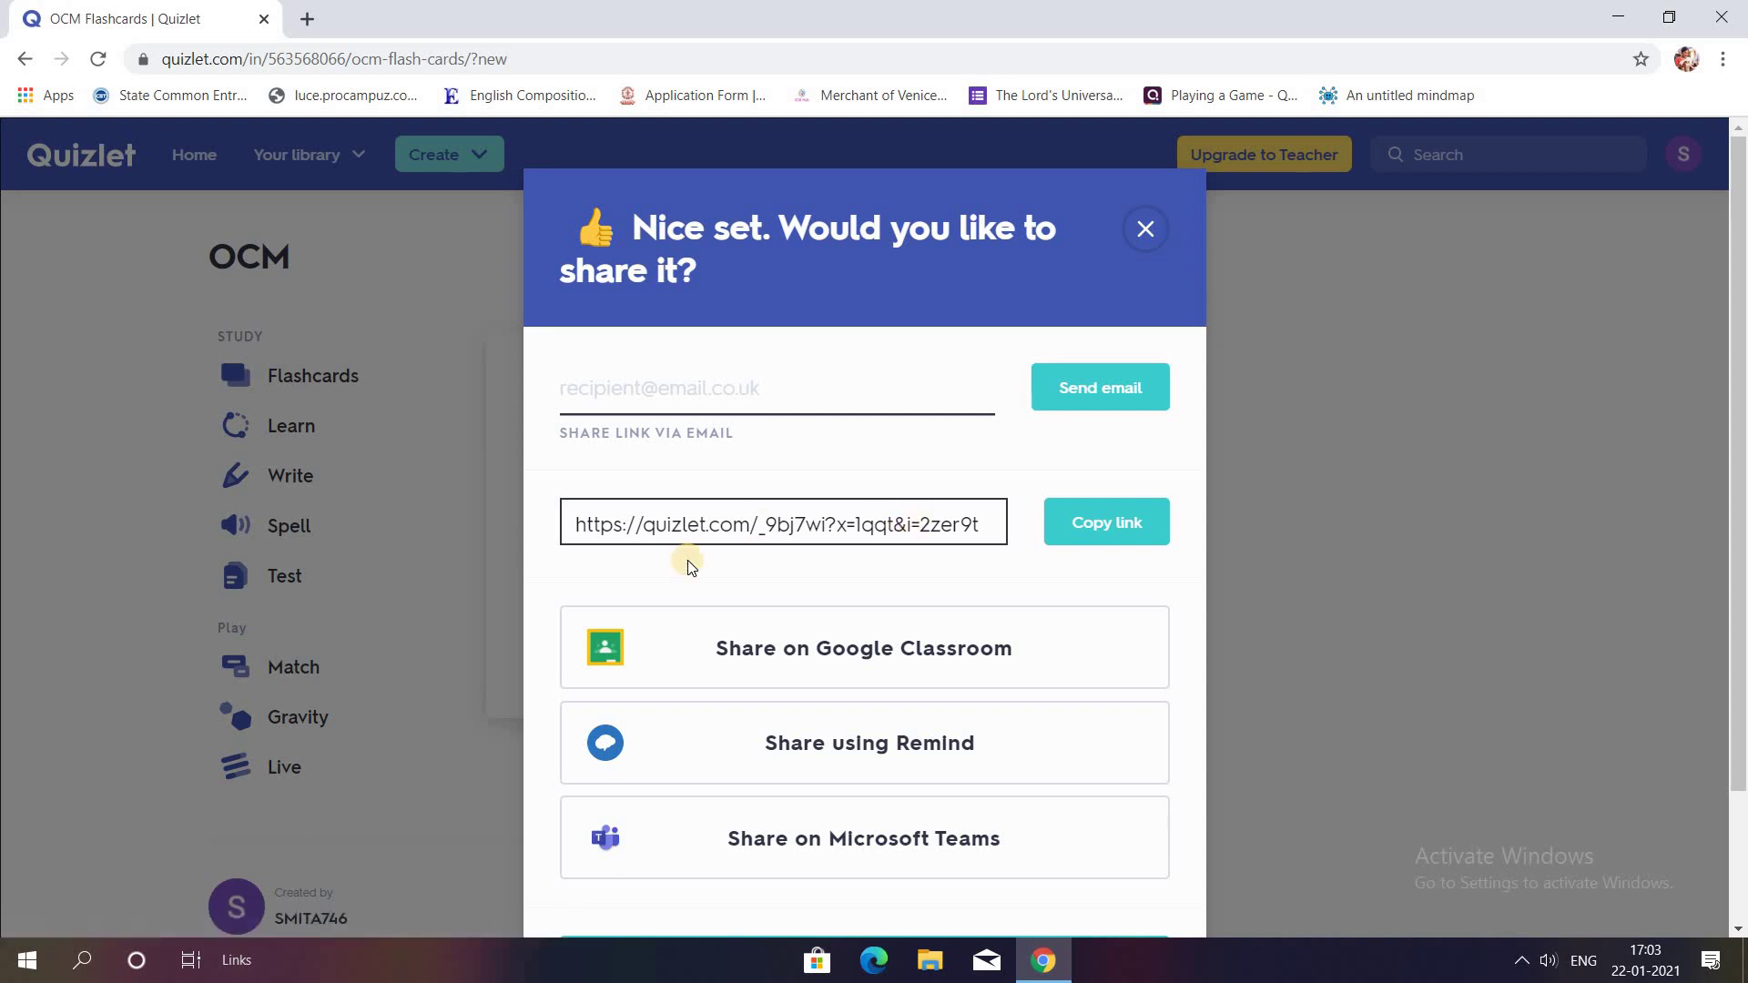
click(1132, 524)
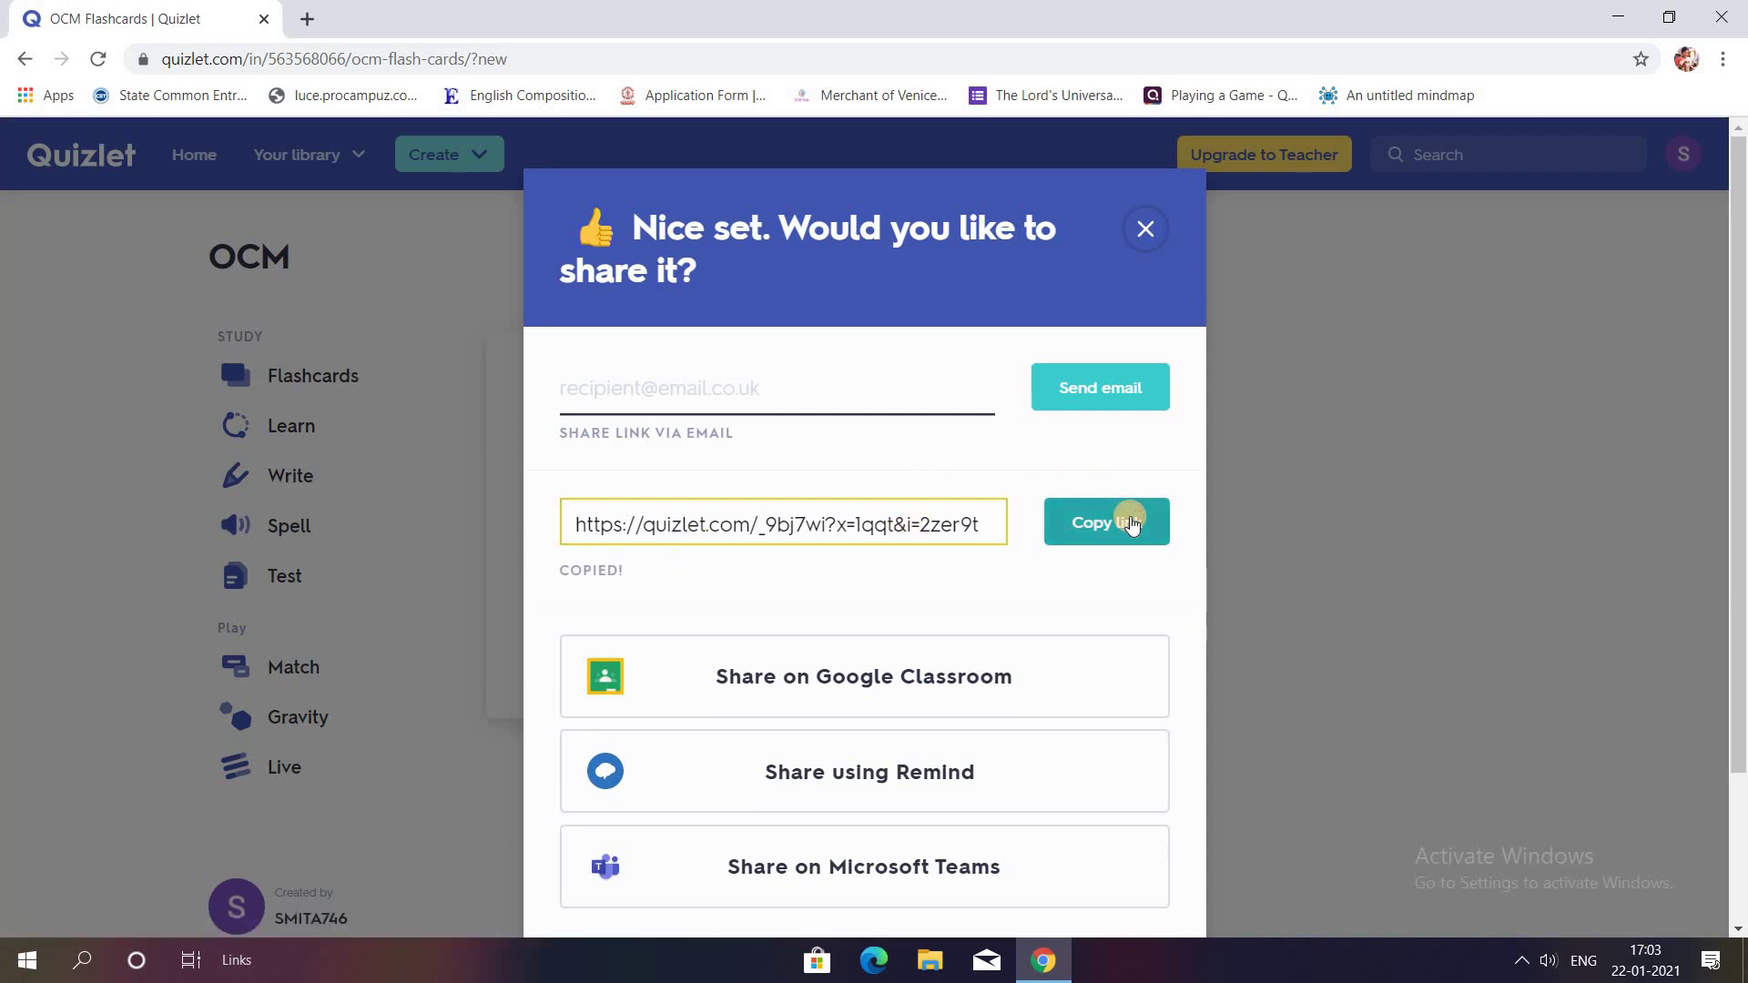
click(1149, 235)
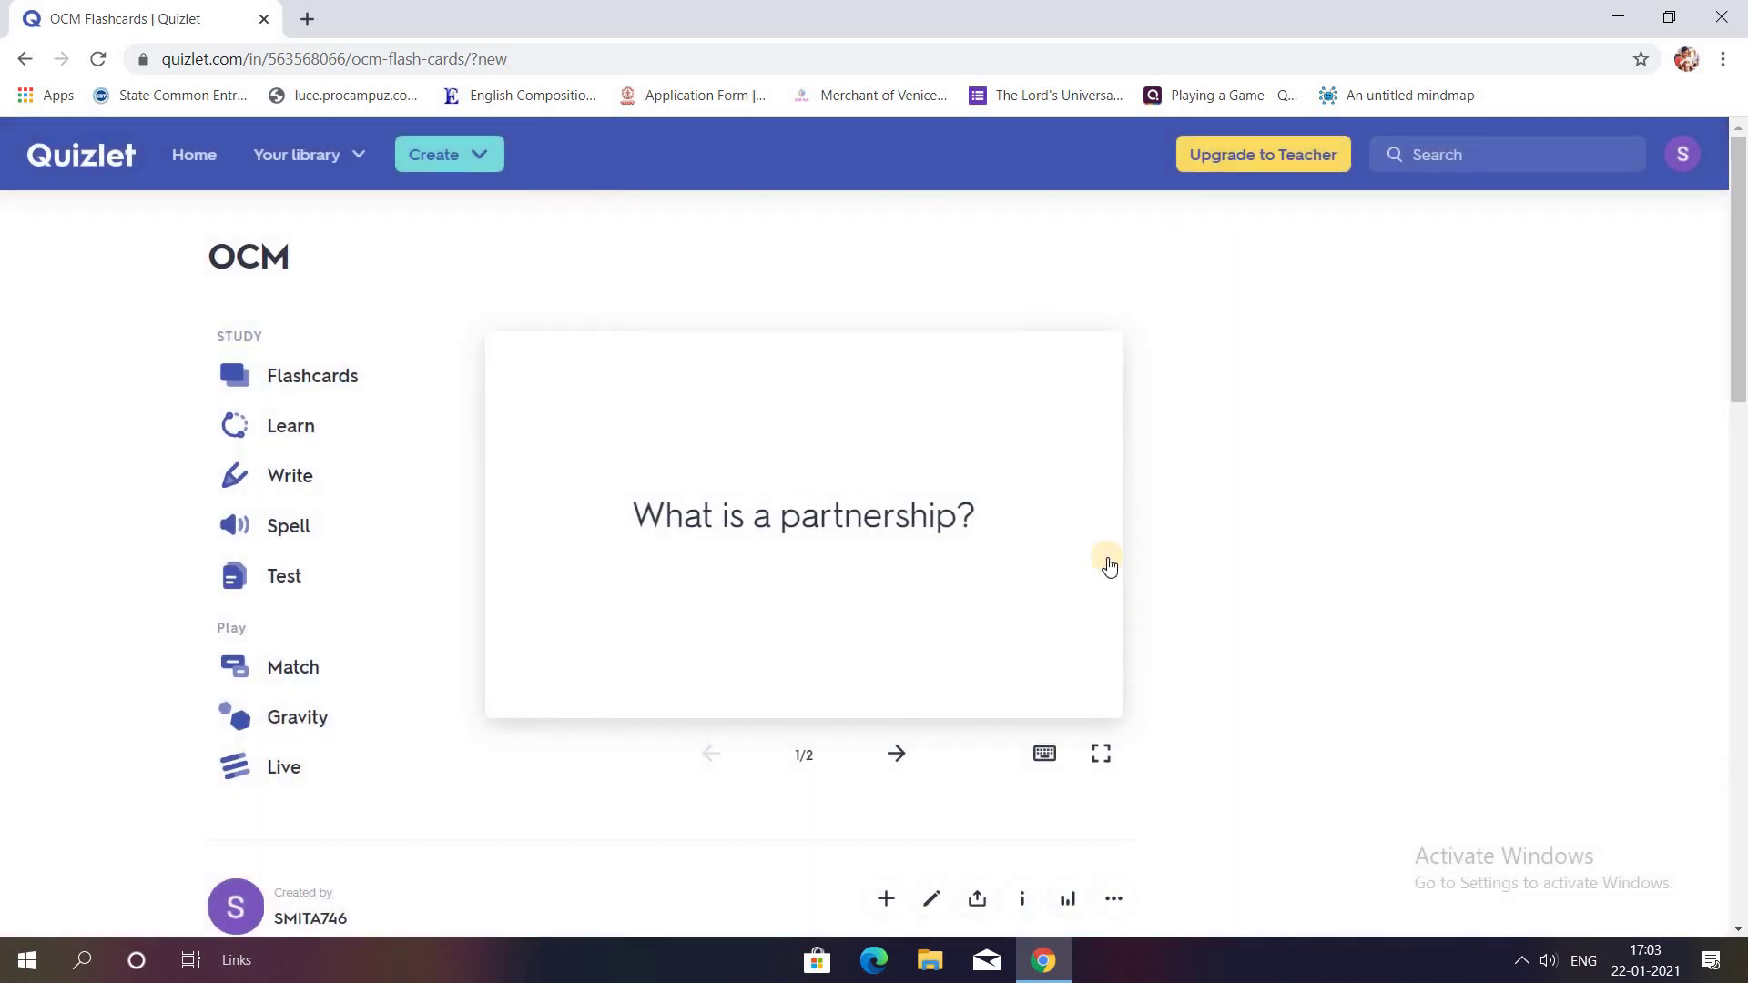
Step: Review both sides of the two OCM cards in the enlarged flashcards view and return to the set page
click(1104, 754)
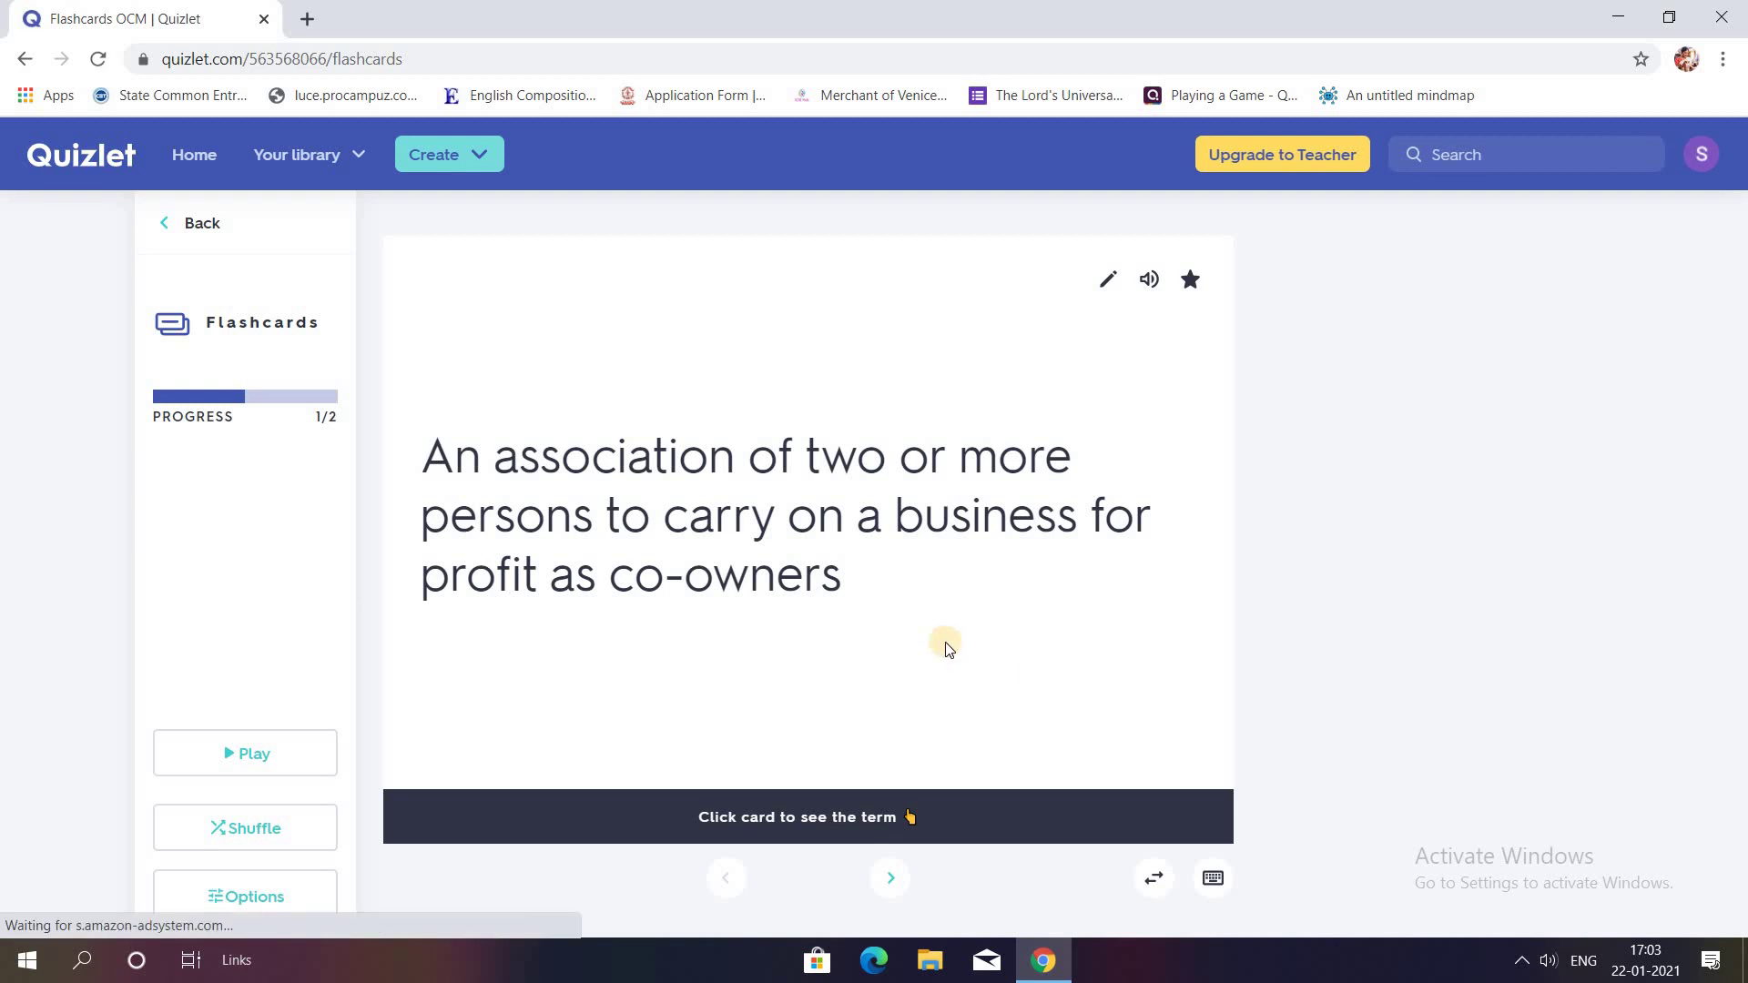
click(946, 648)
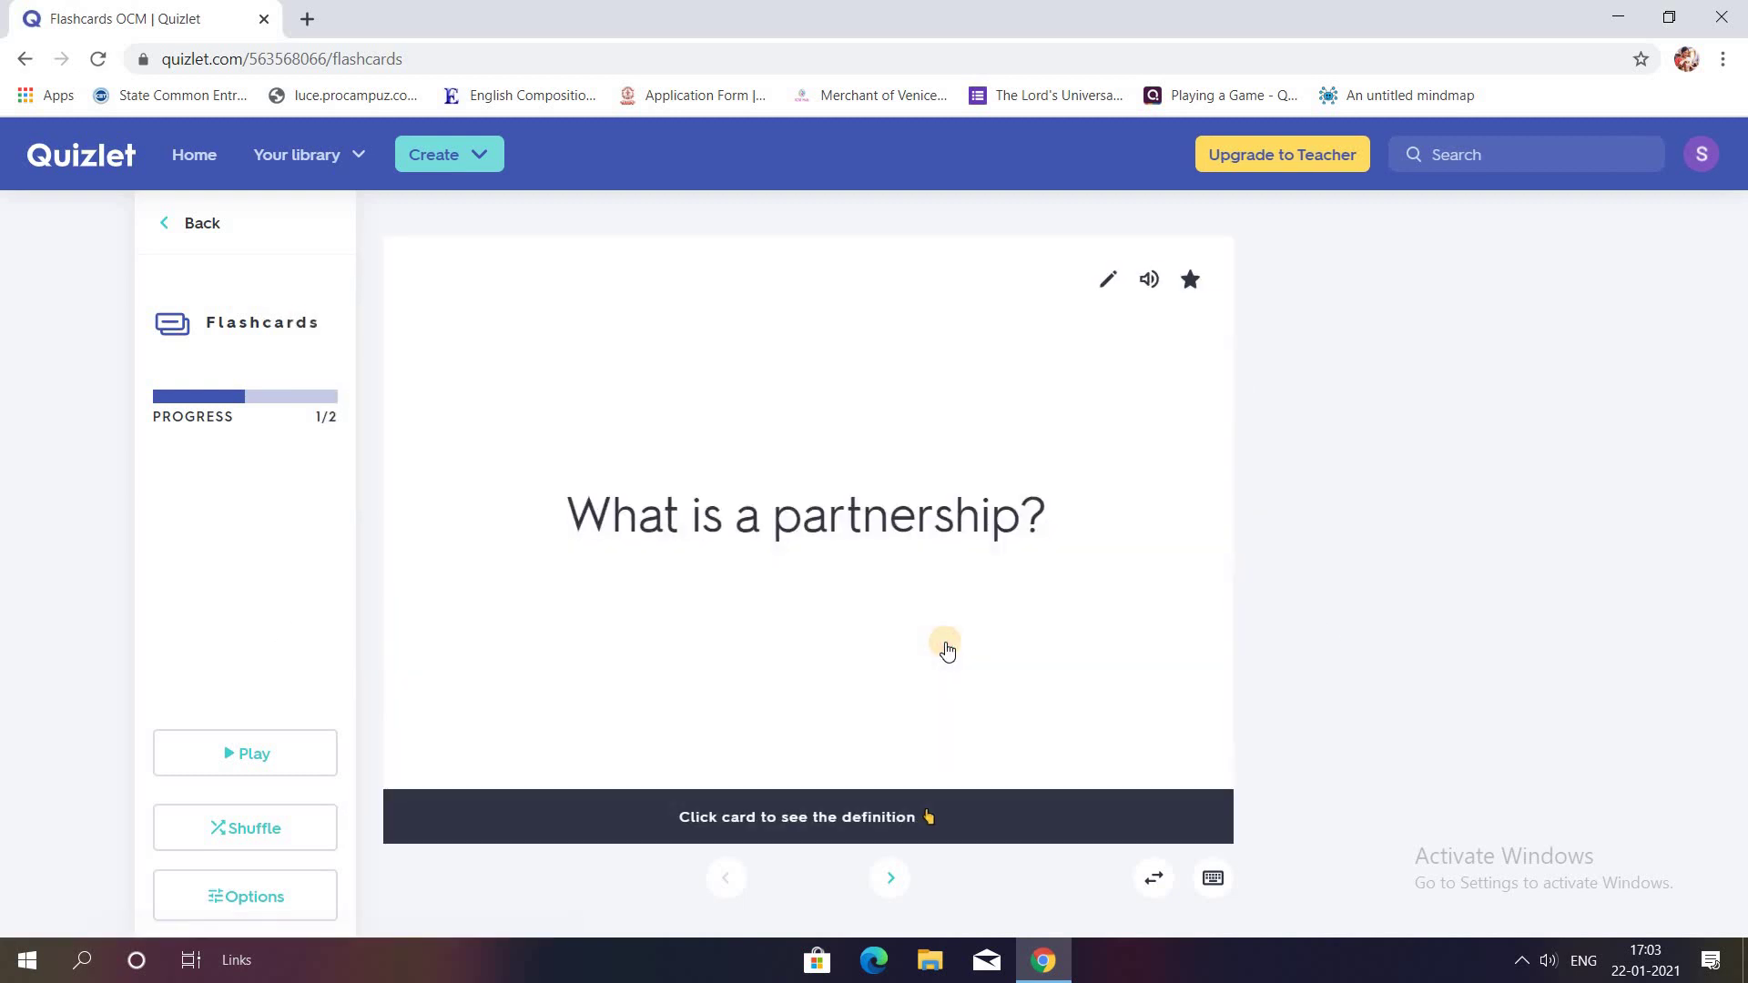
click(946, 647)
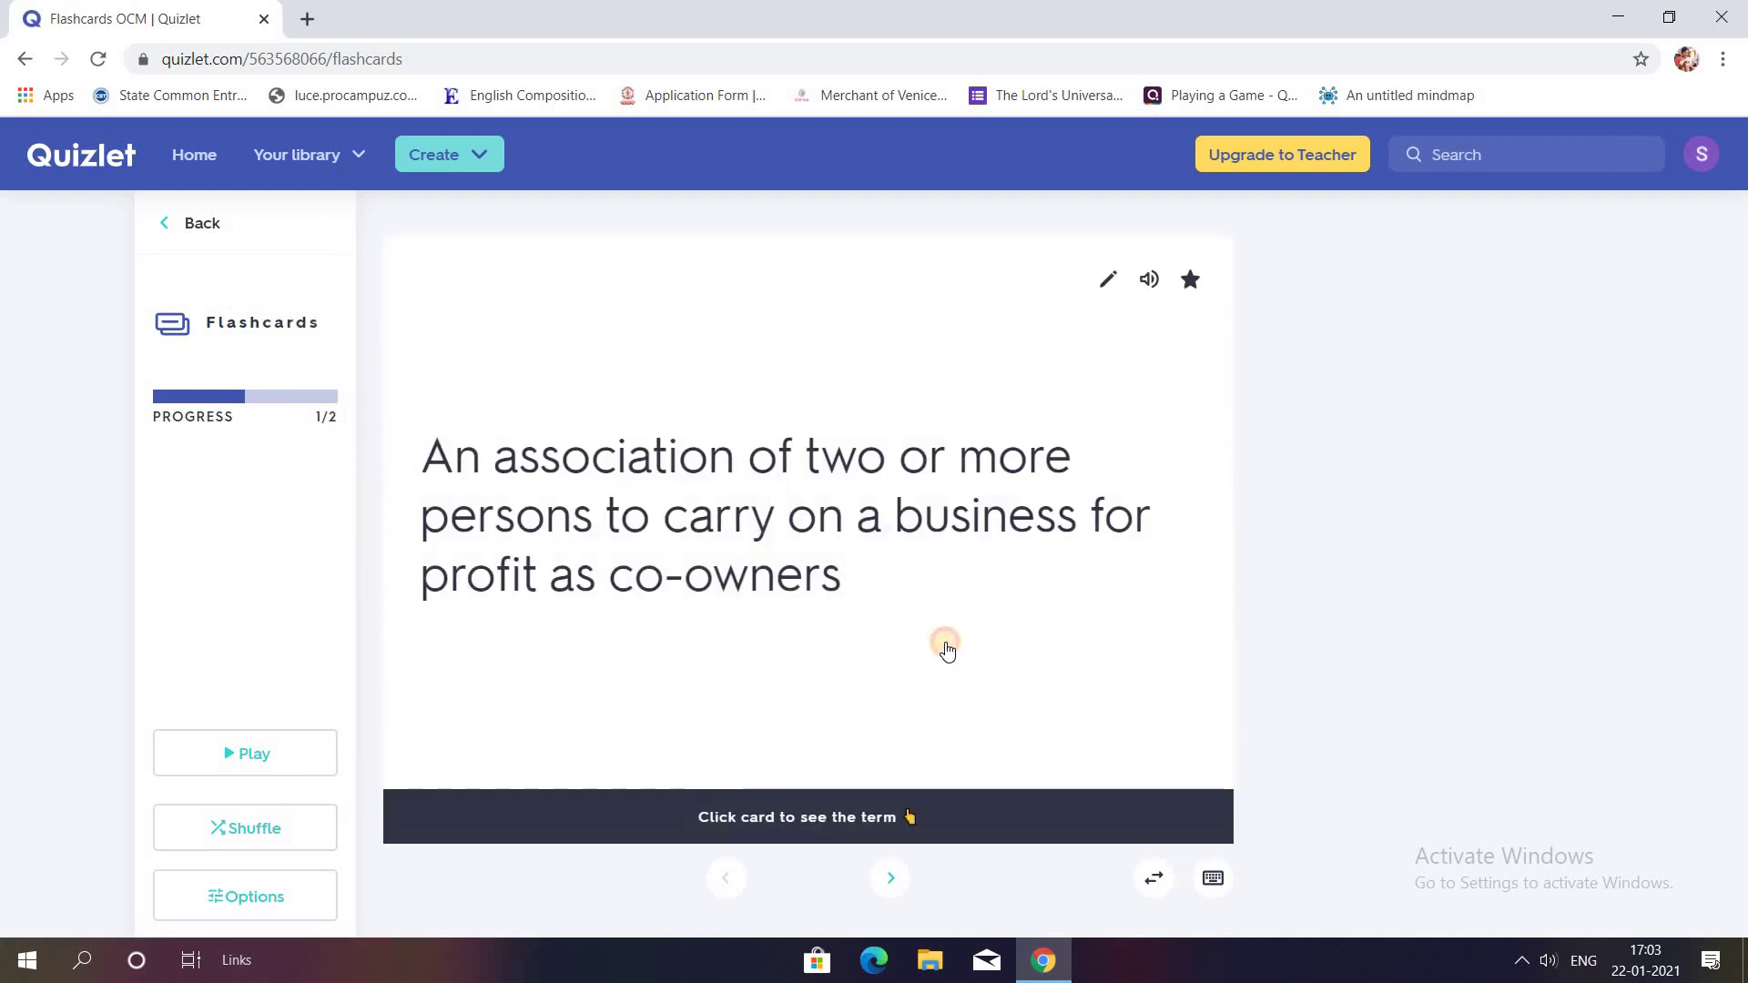
click(924, 784)
click(890, 878)
click(846, 648)
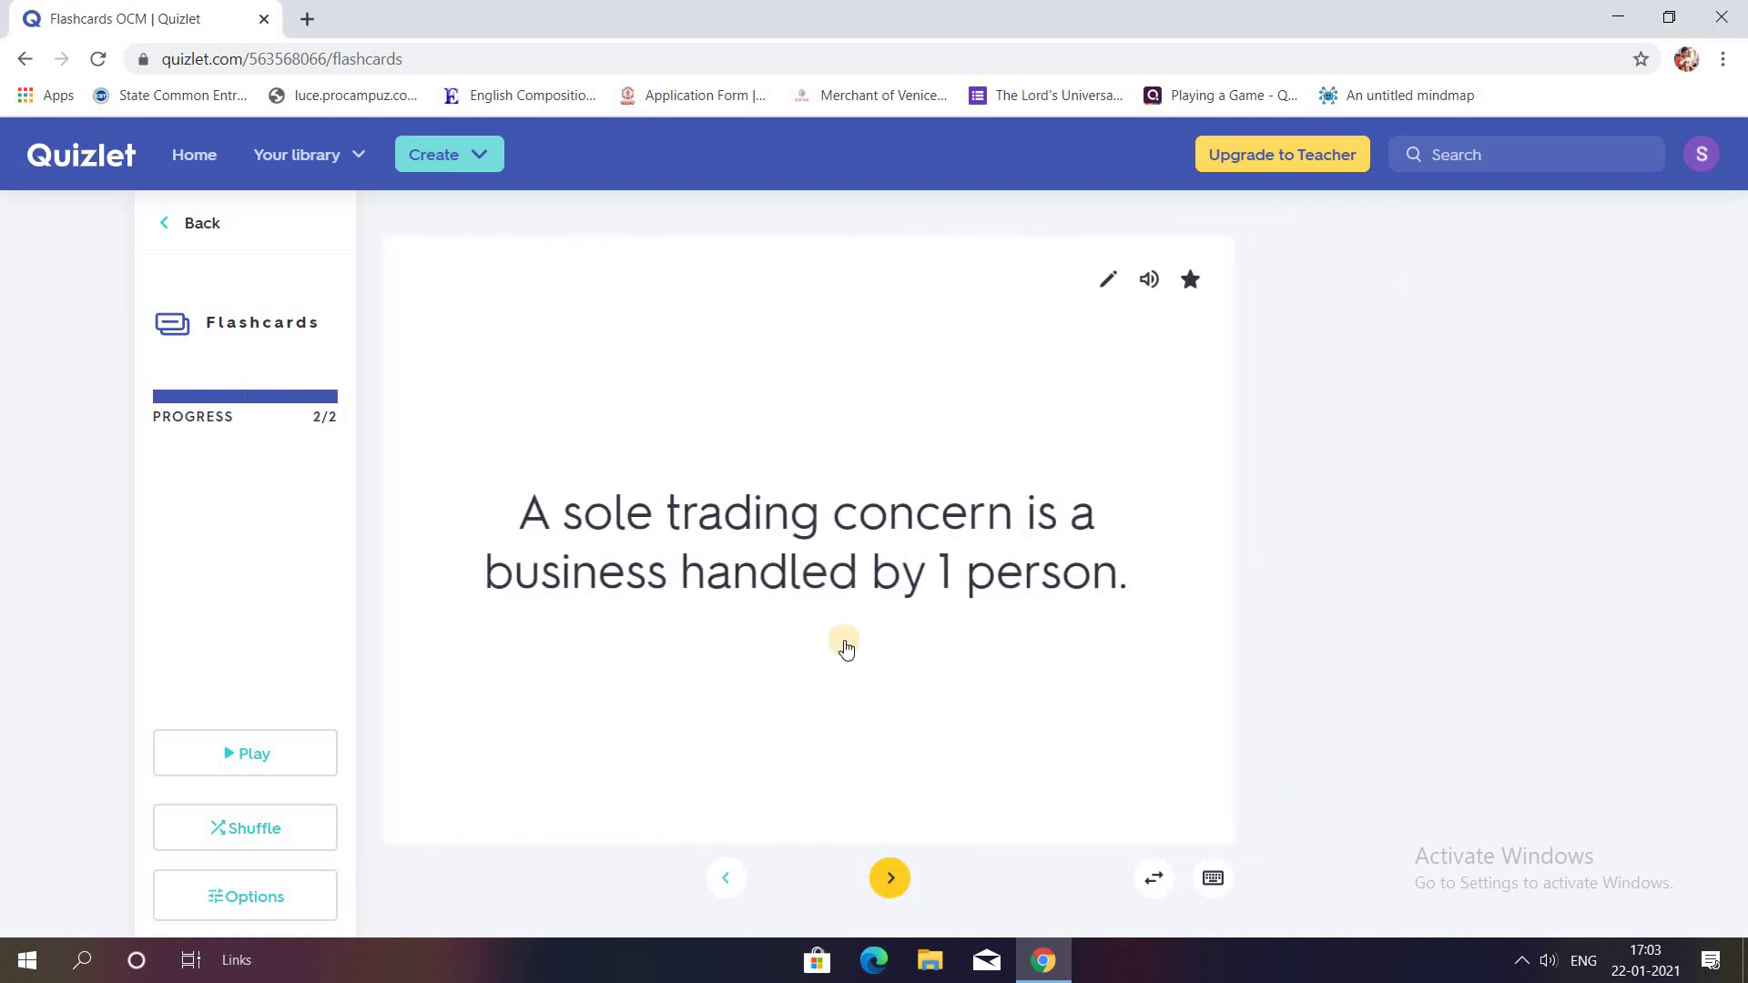
click(846, 648)
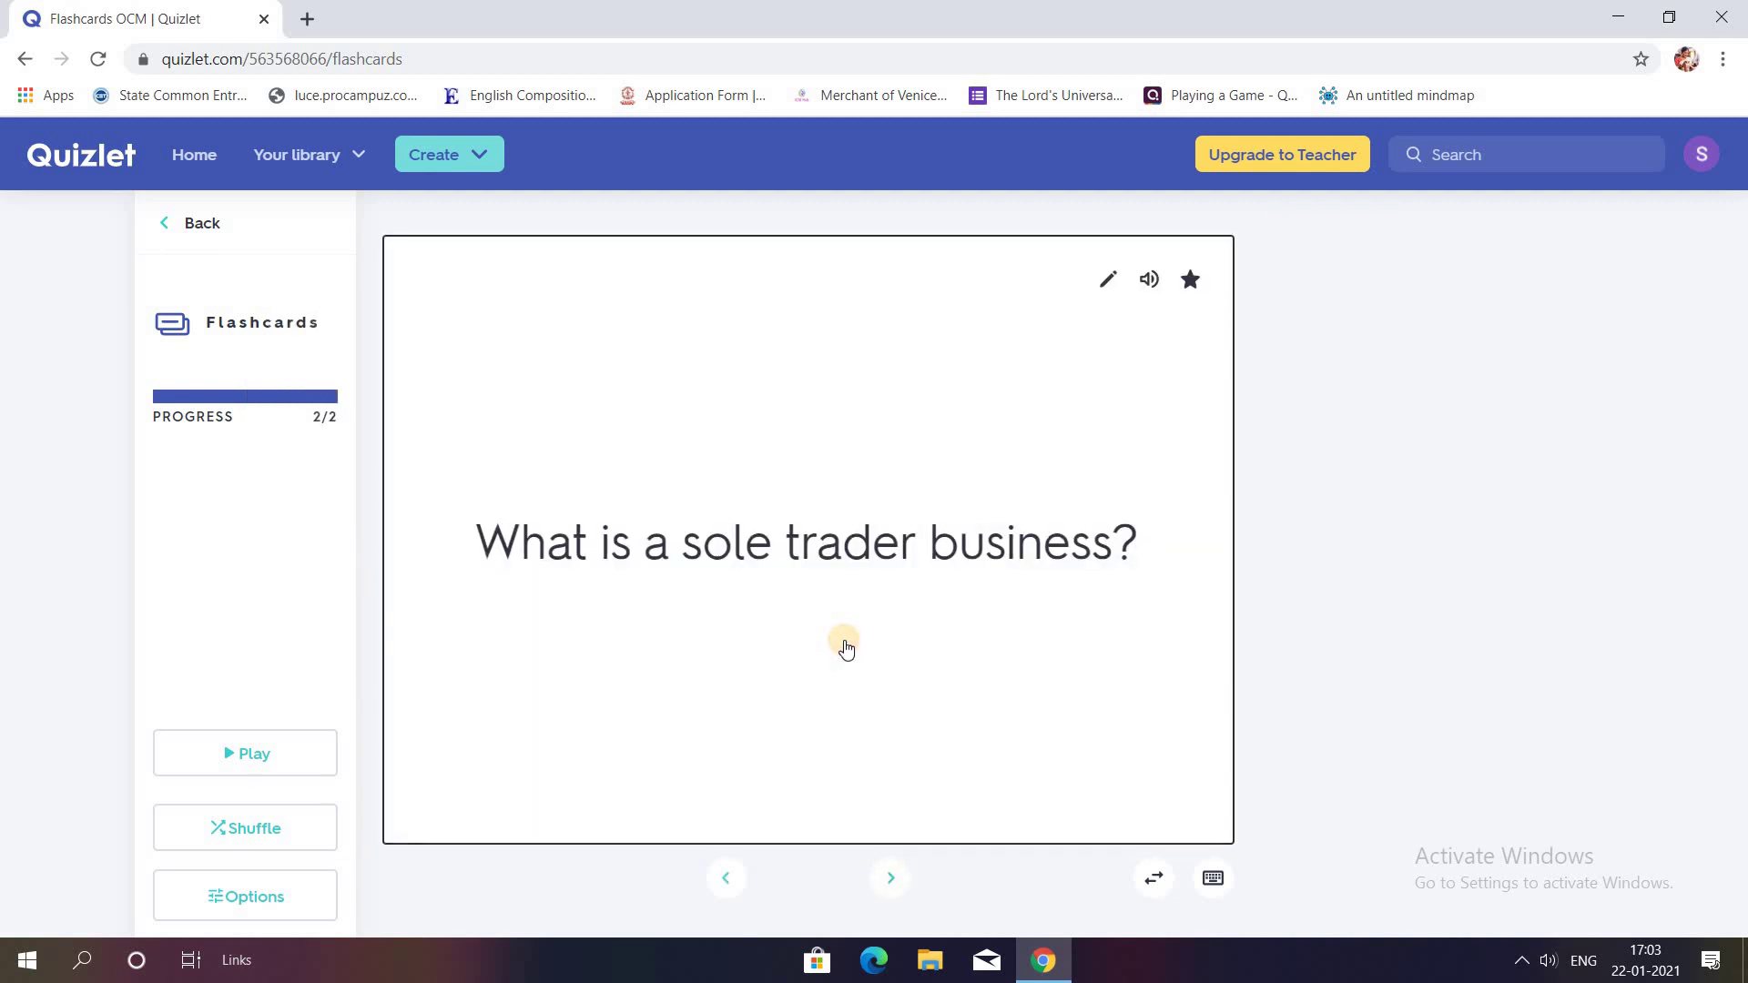
click(846, 648)
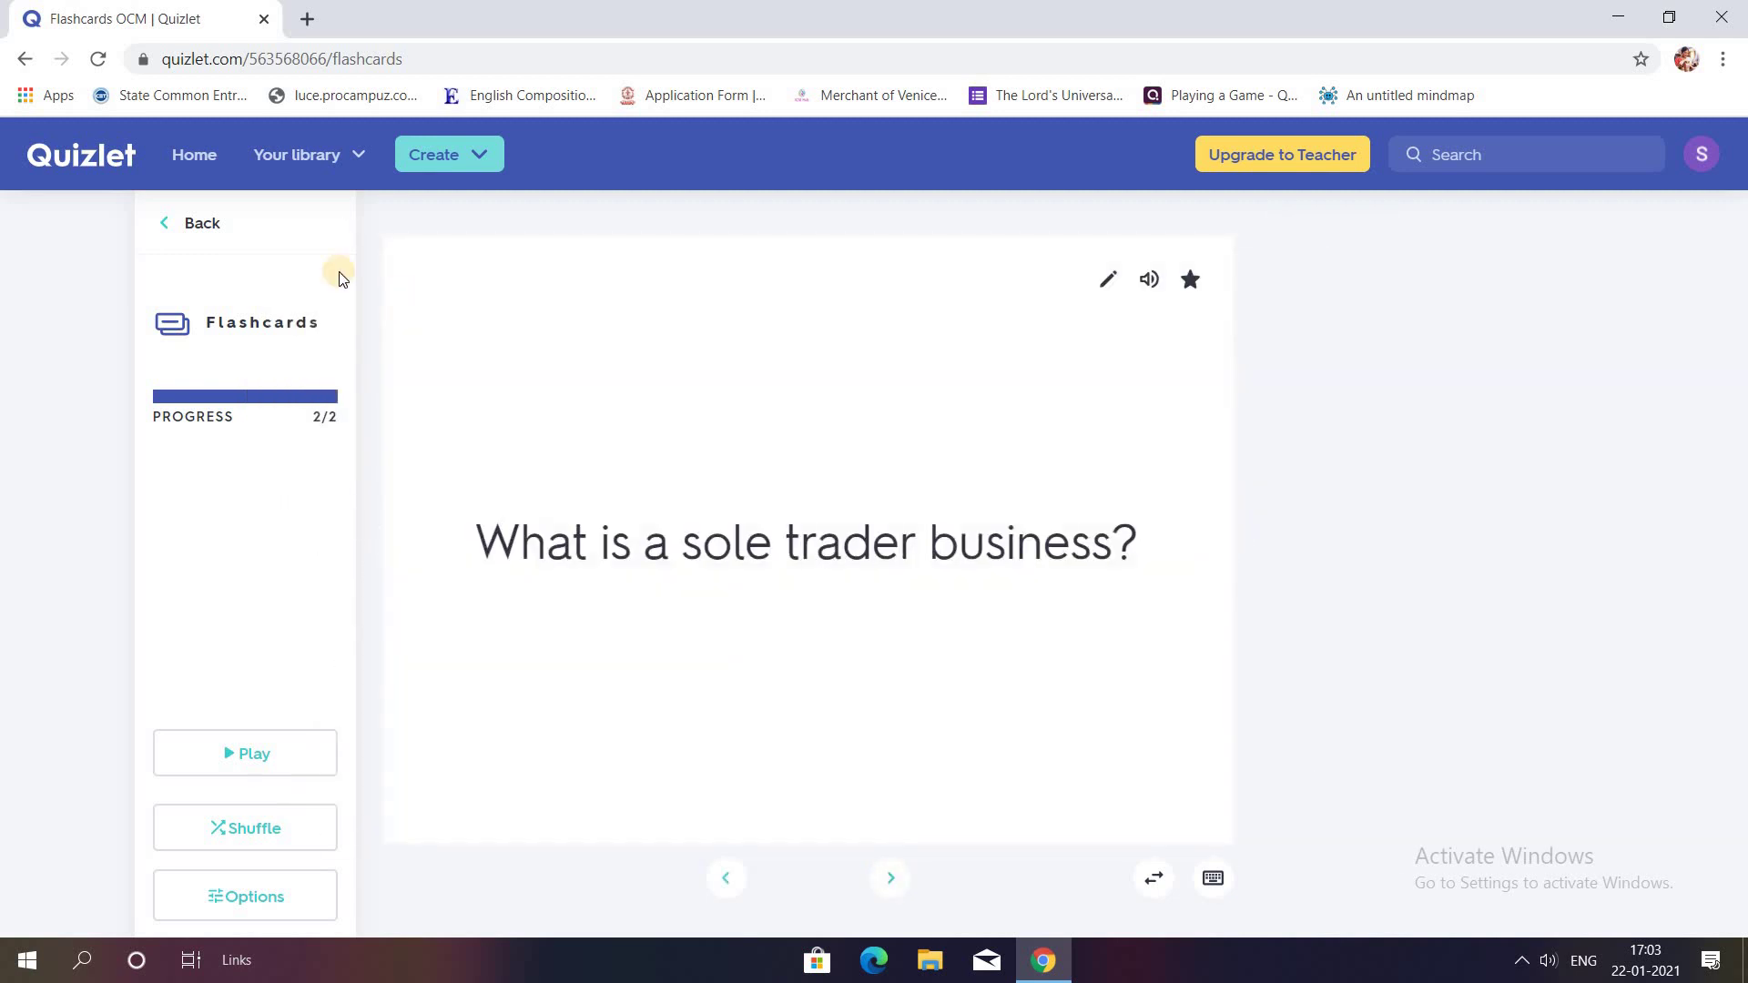
click(188, 227)
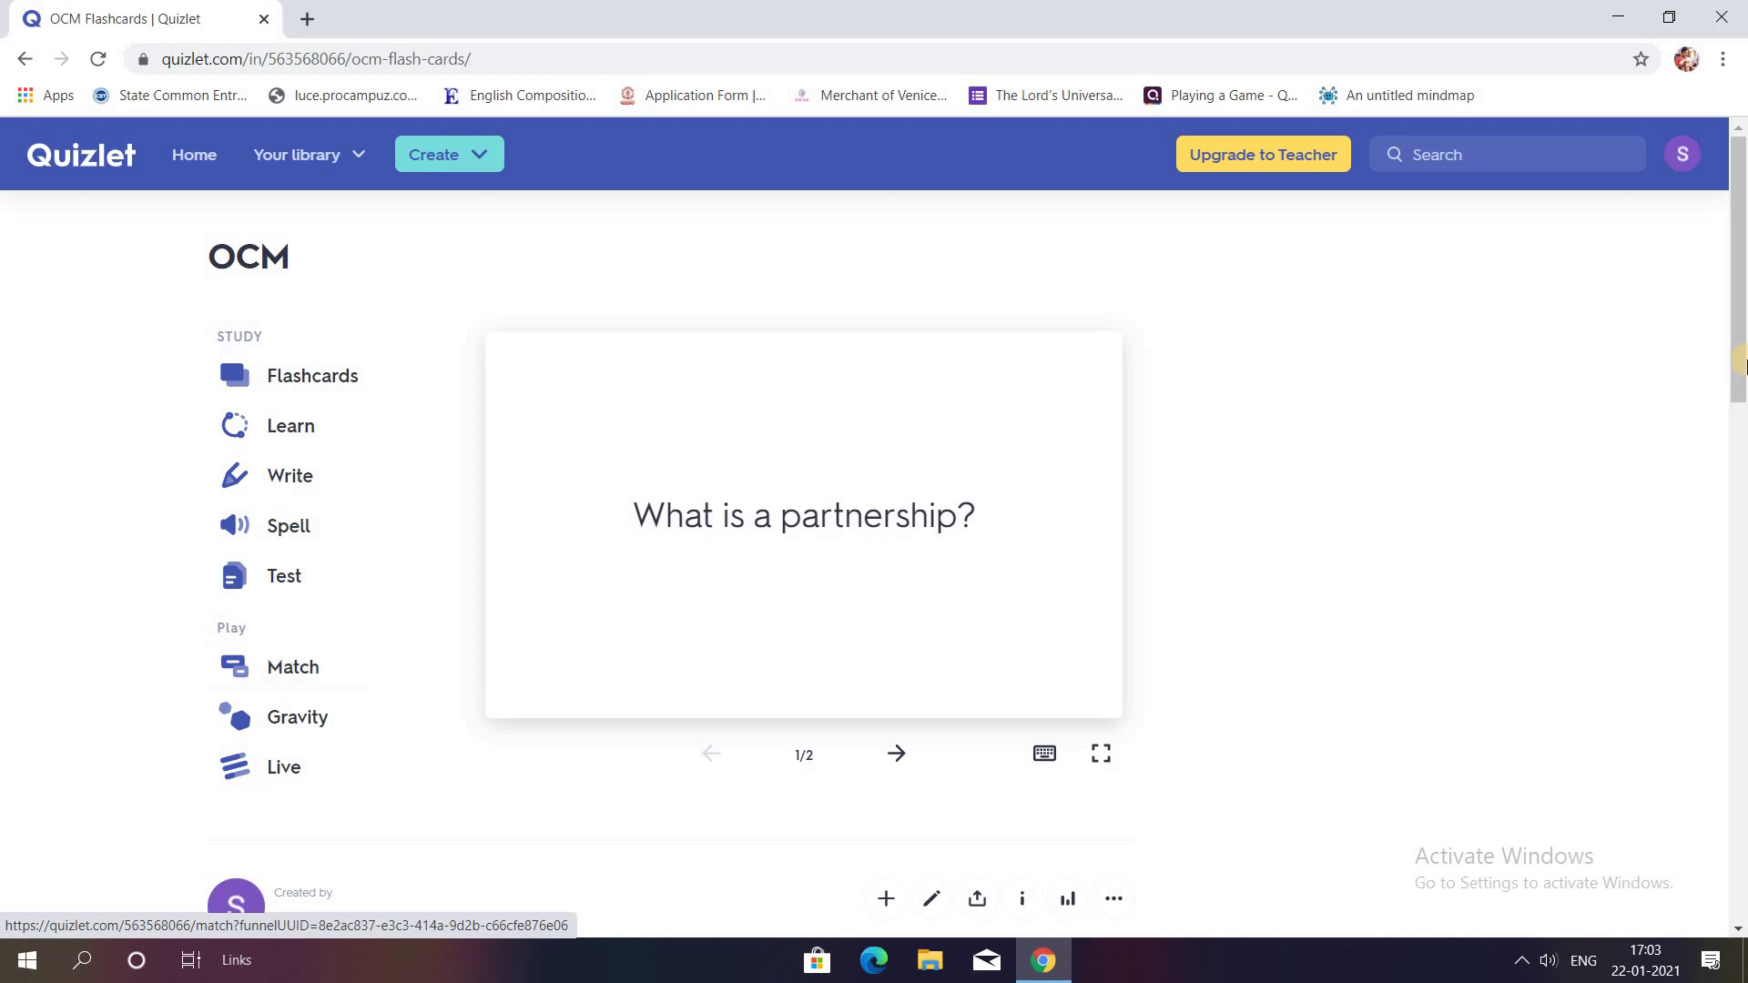
Step: Open the Company Secretary set from the other sets by the same creator
drag(1743, 380, 1746, 519)
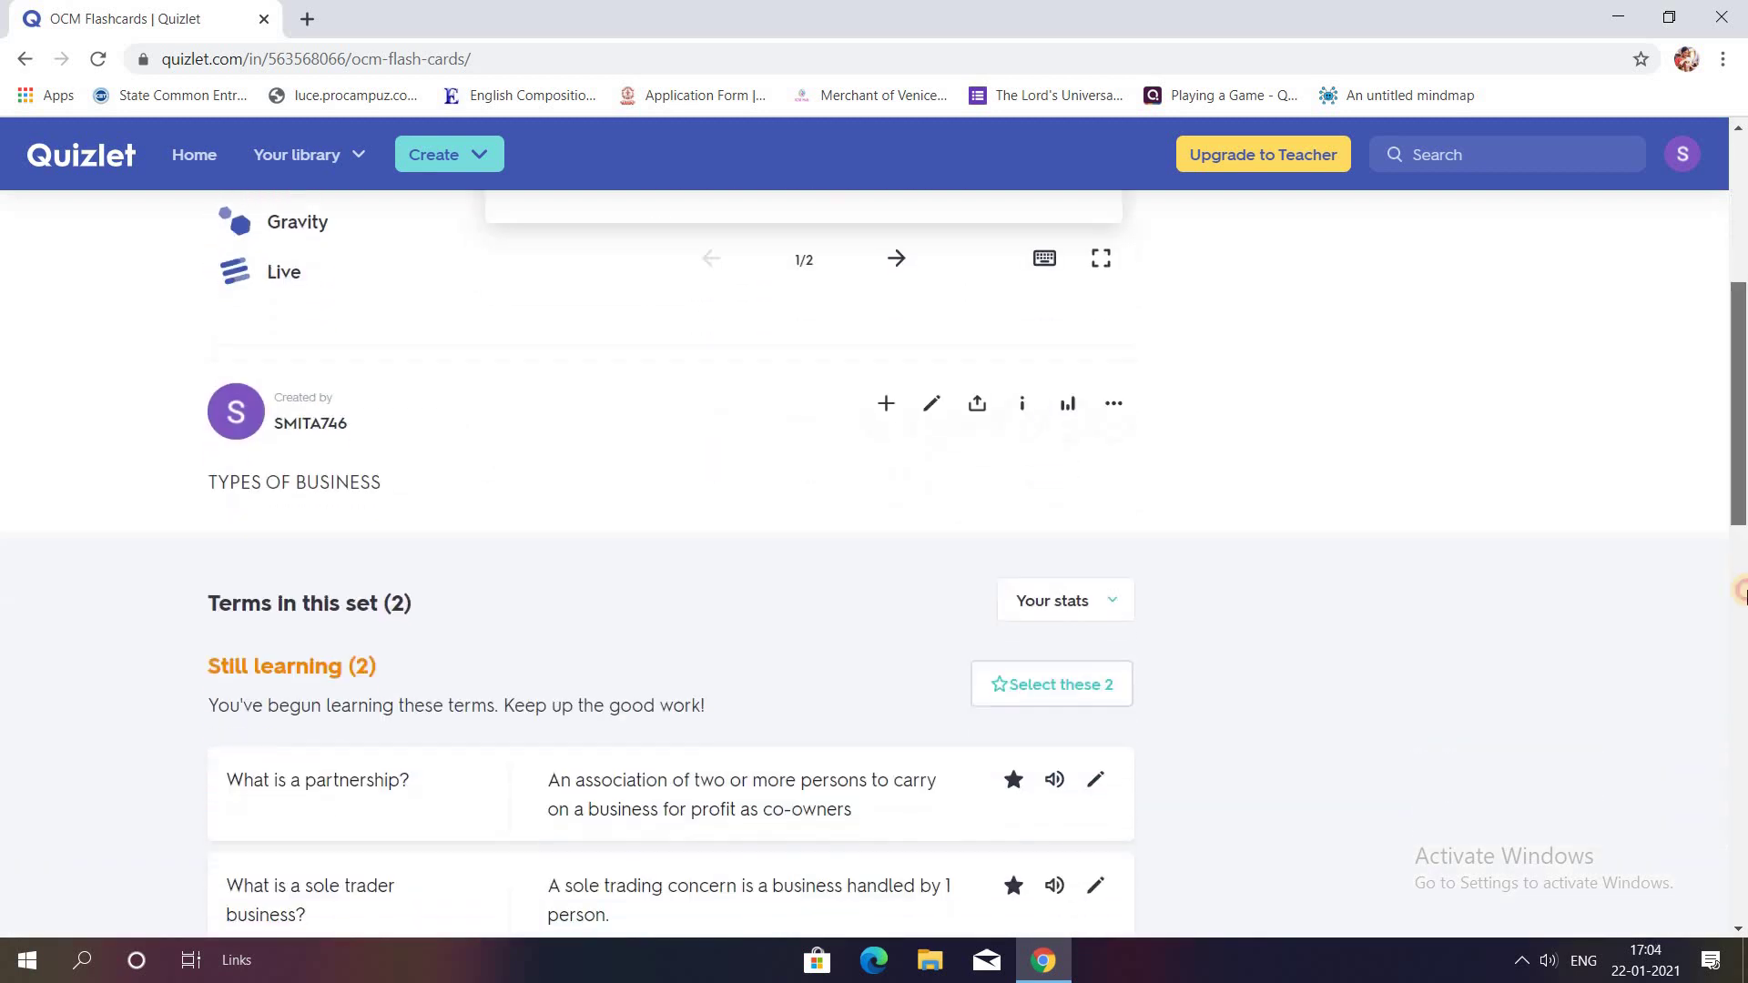
scroll(1743, 565, down, 7)
scroll(1742, 798, down, 3)
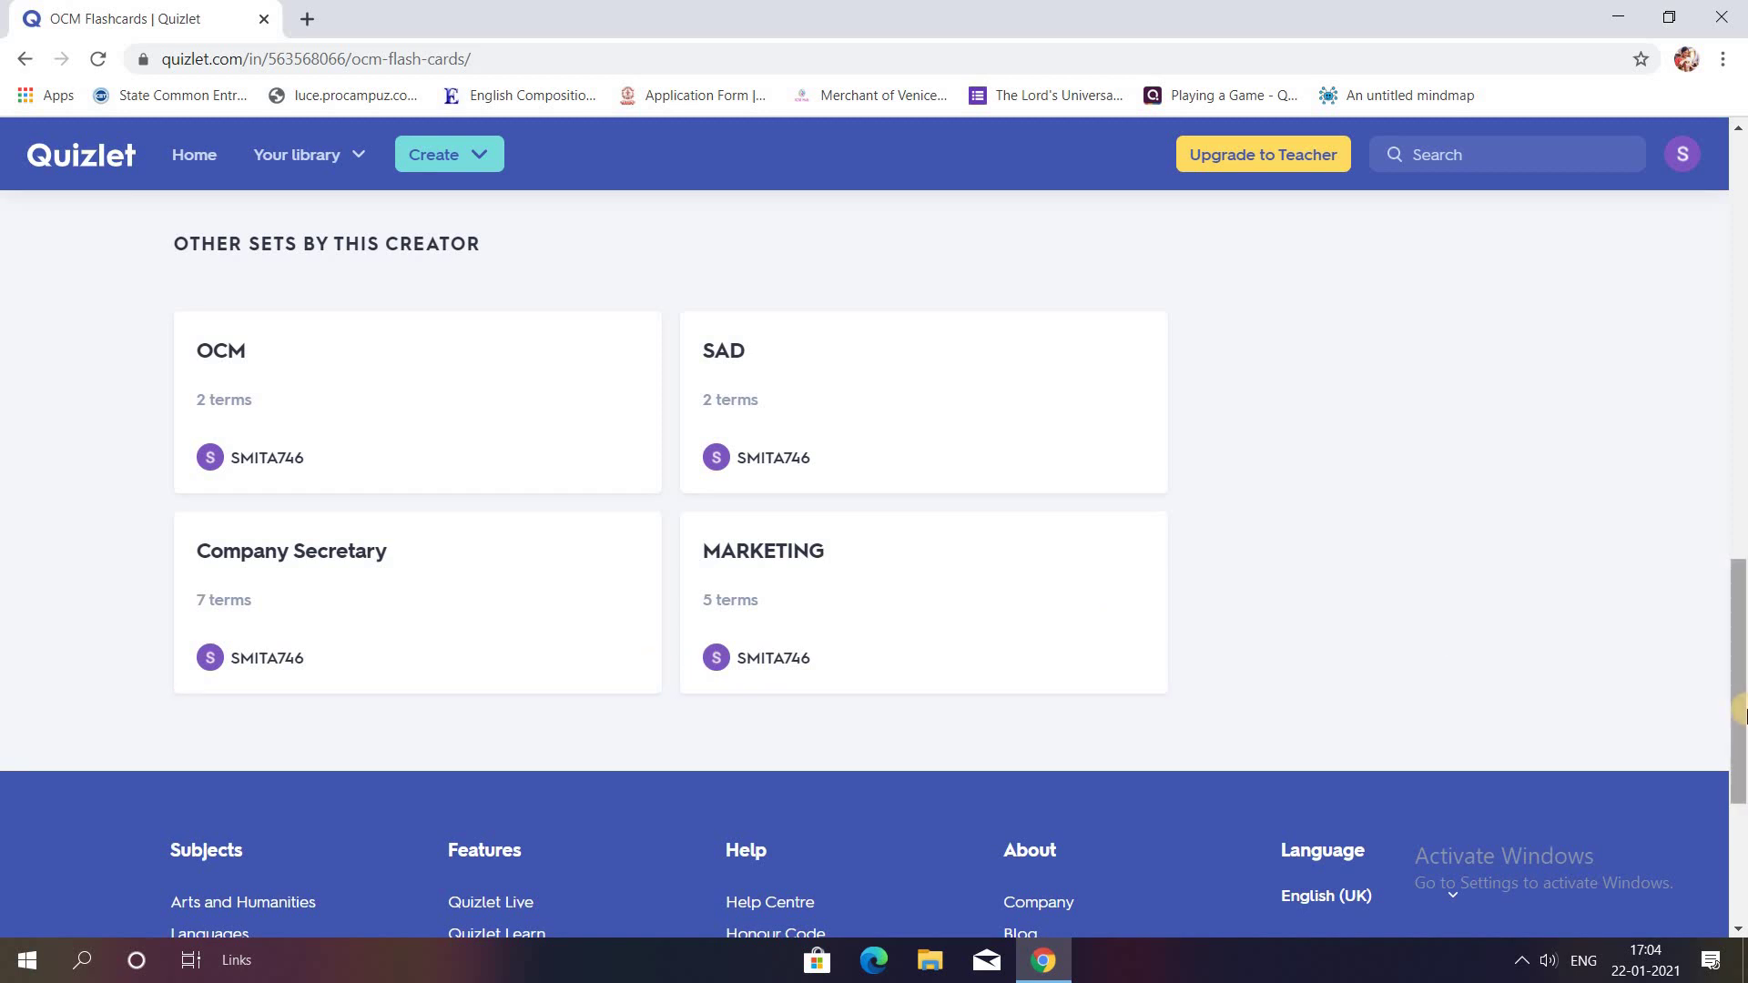
click(311, 602)
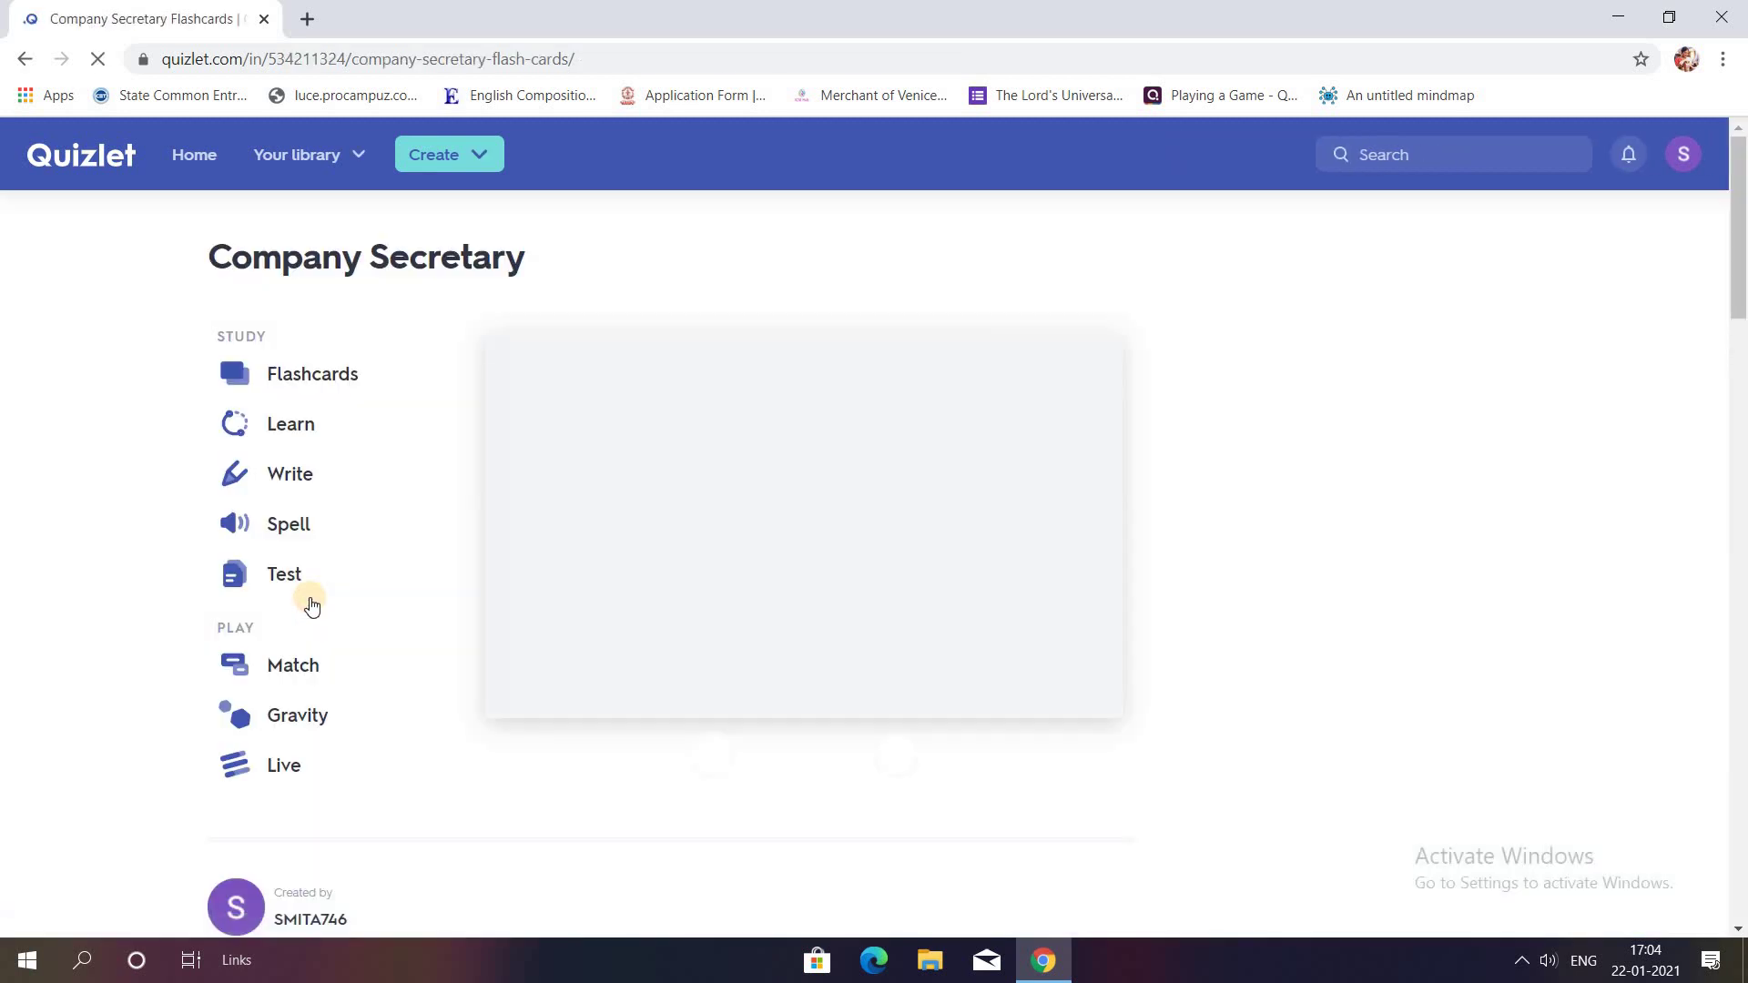
Step: Go through the first three Company Secretary flashcards, flipping each to read its question and answer
click(678, 517)
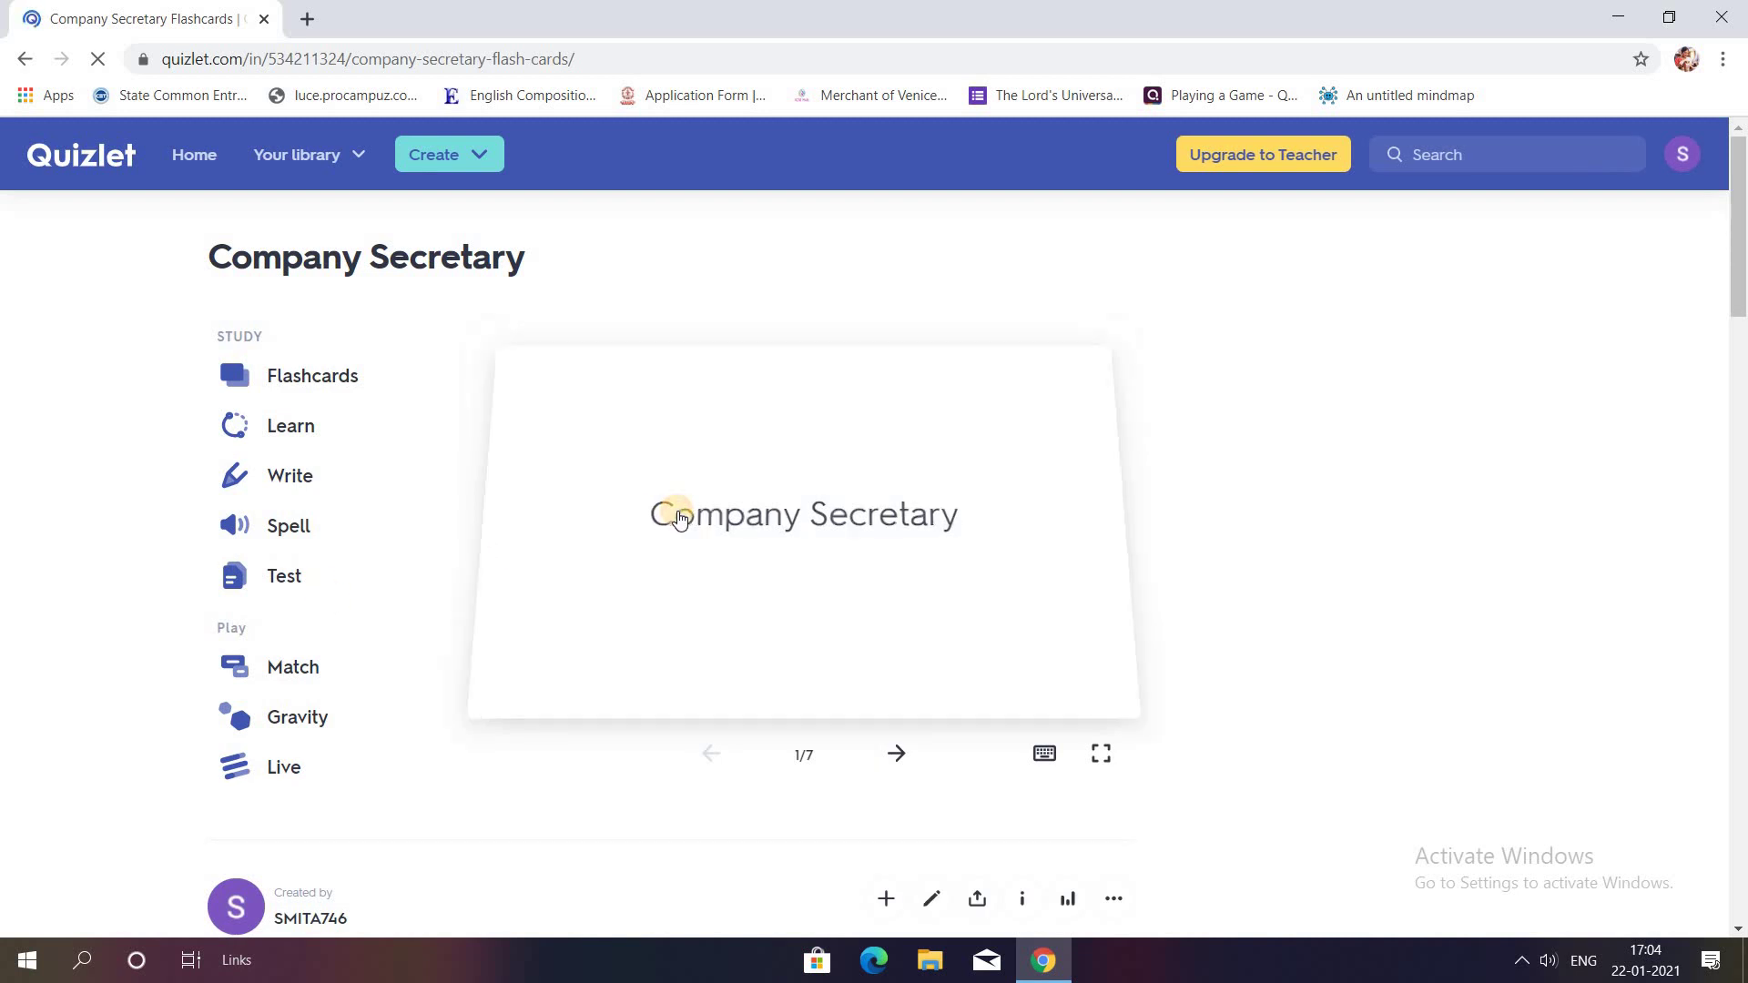
click(720, 588)
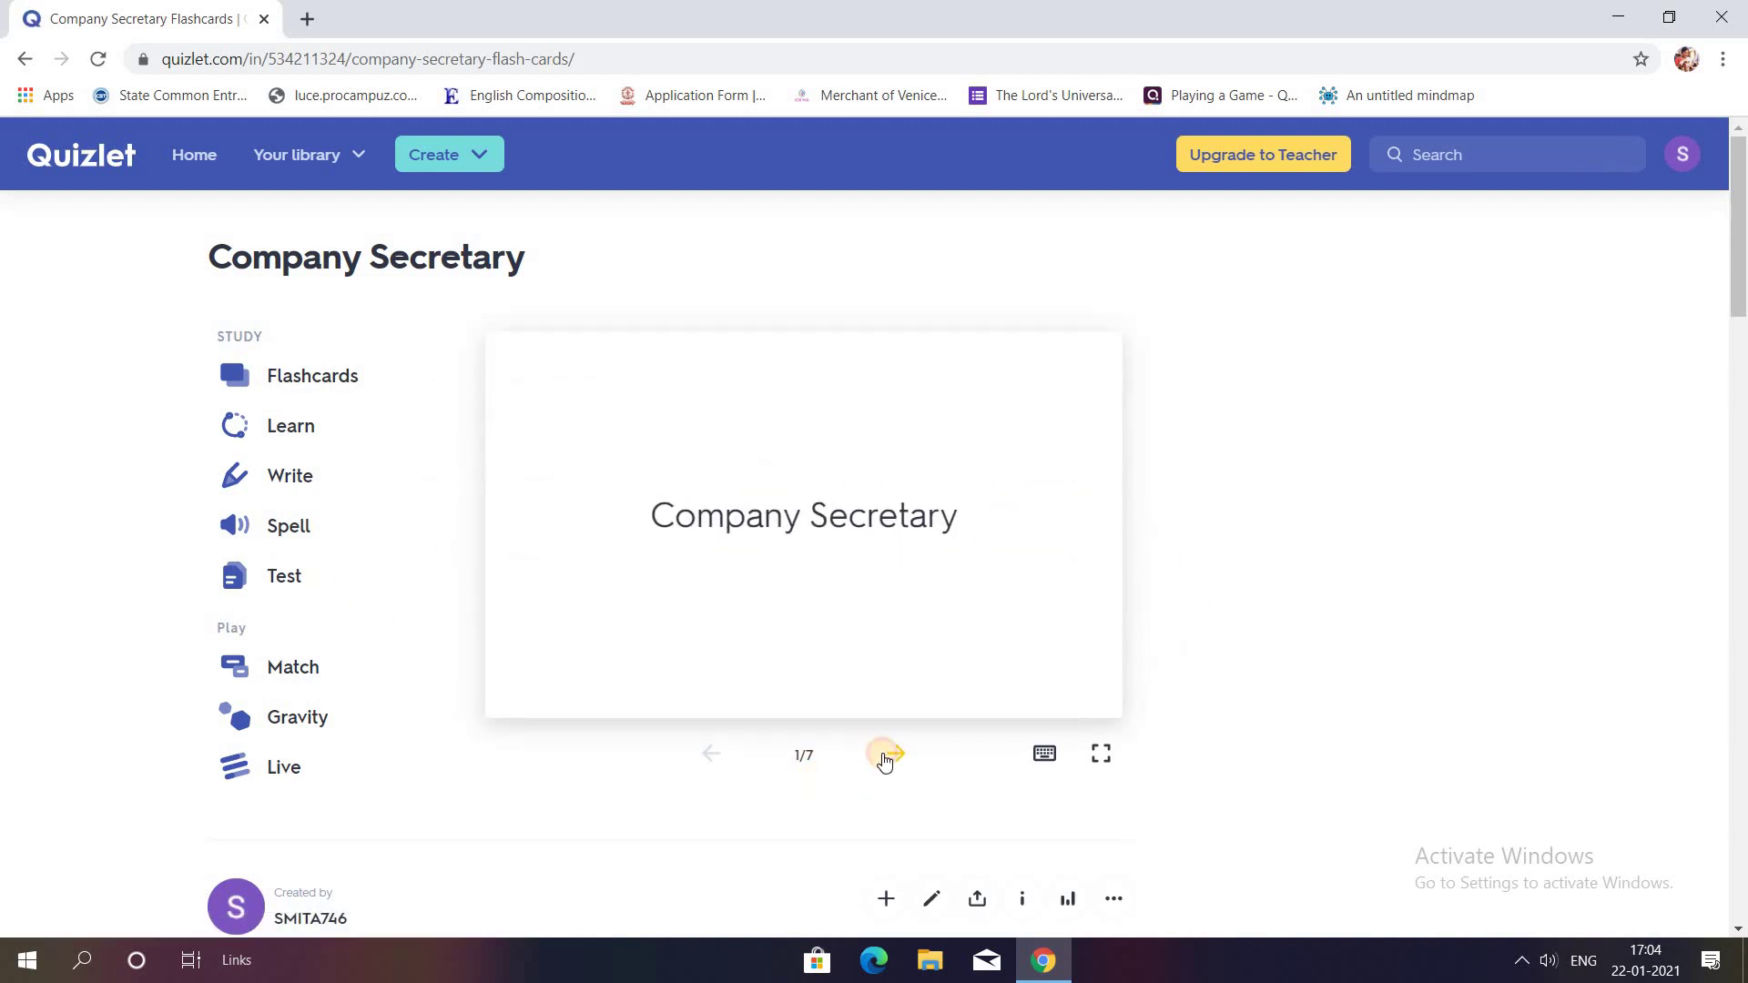
click(885, 761)
click(855, 656)
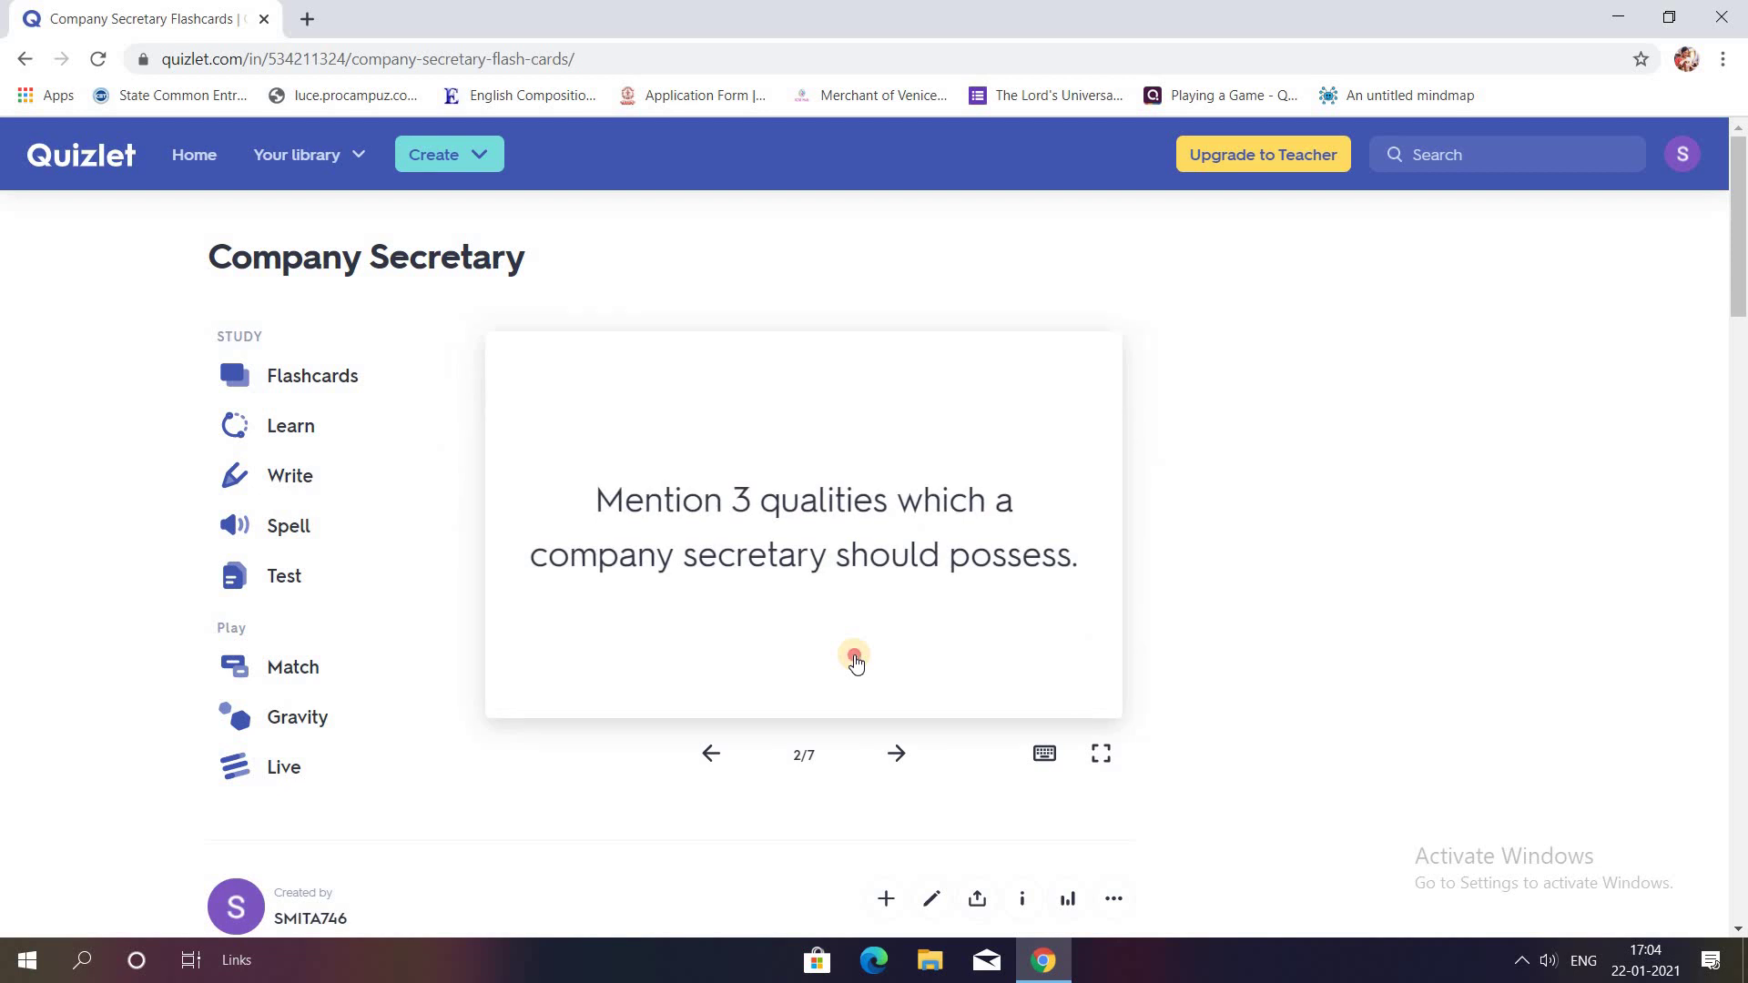
click(897, 757)
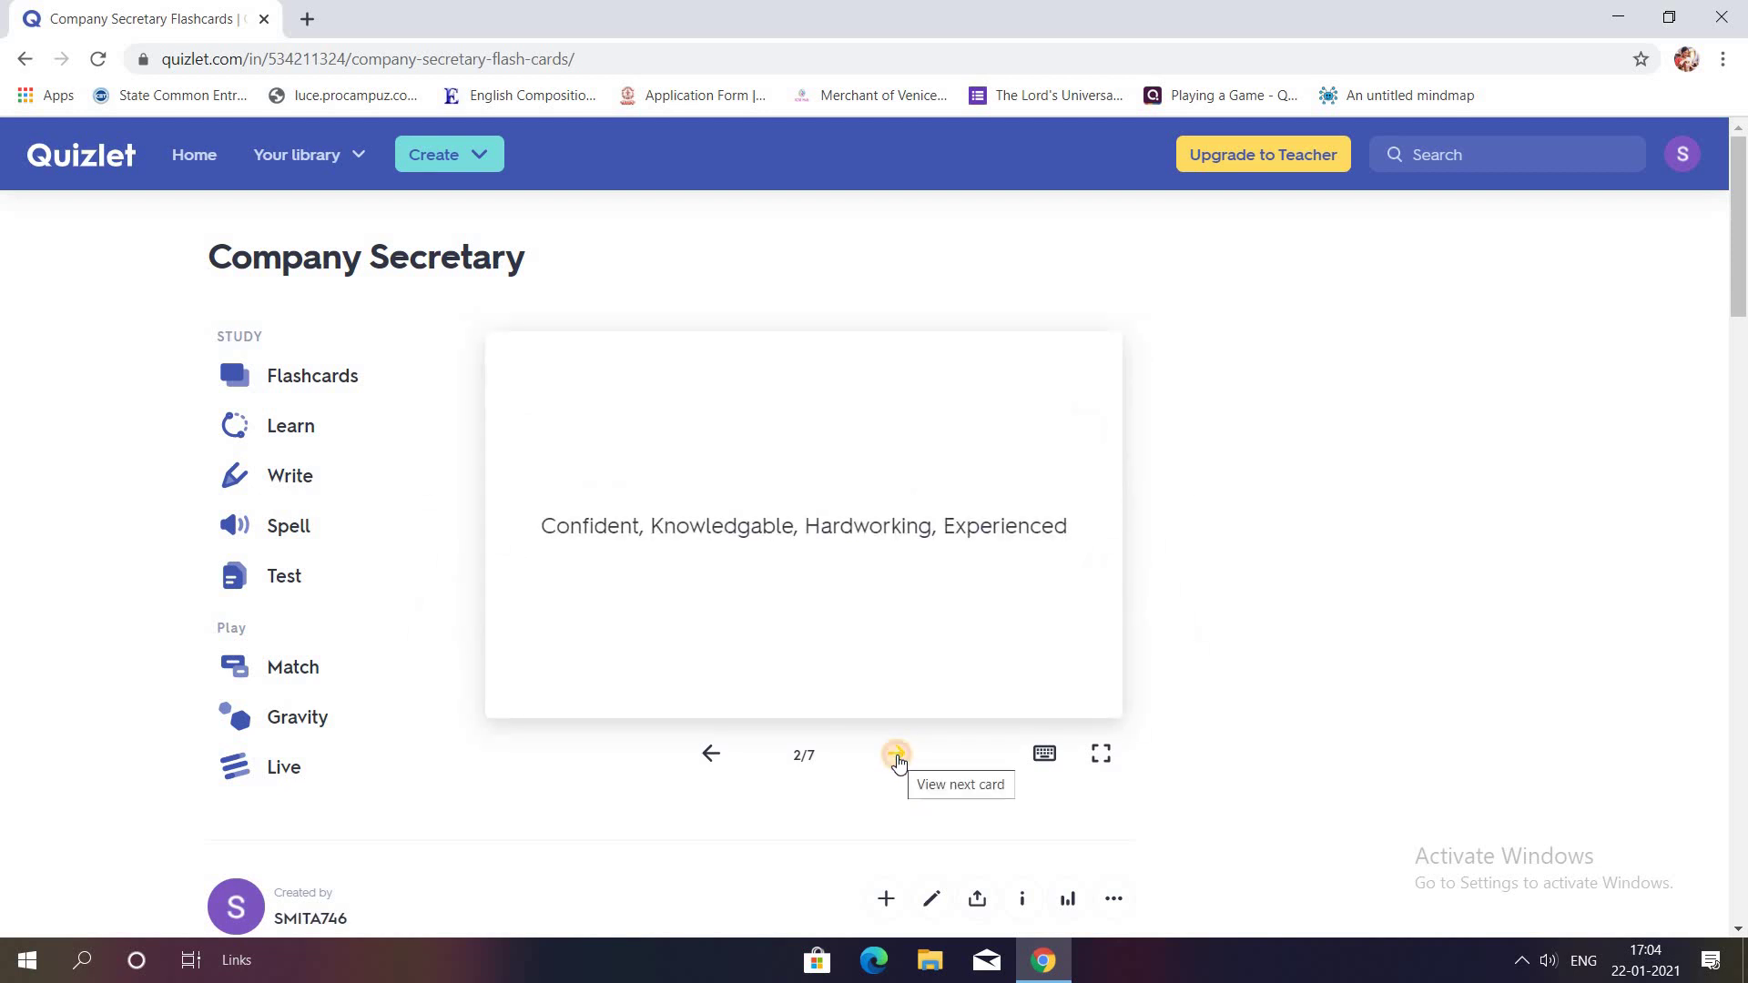
click(897, 756)
click(680, 617)
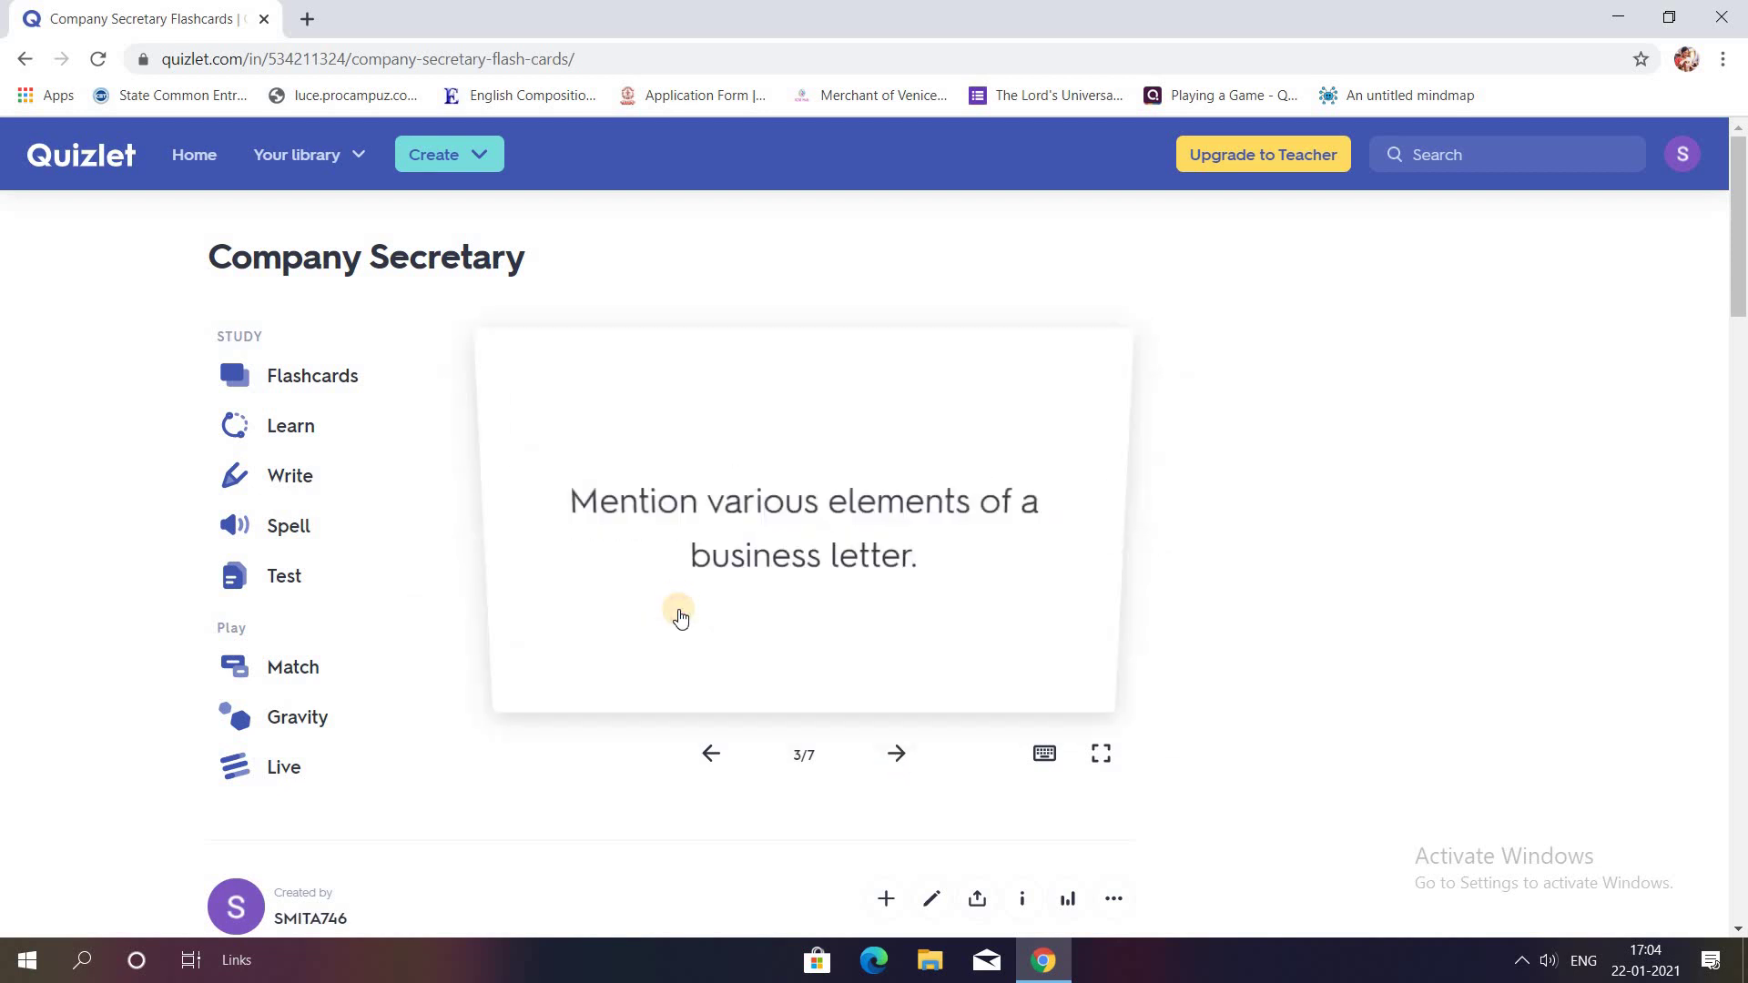
click(678, 615)
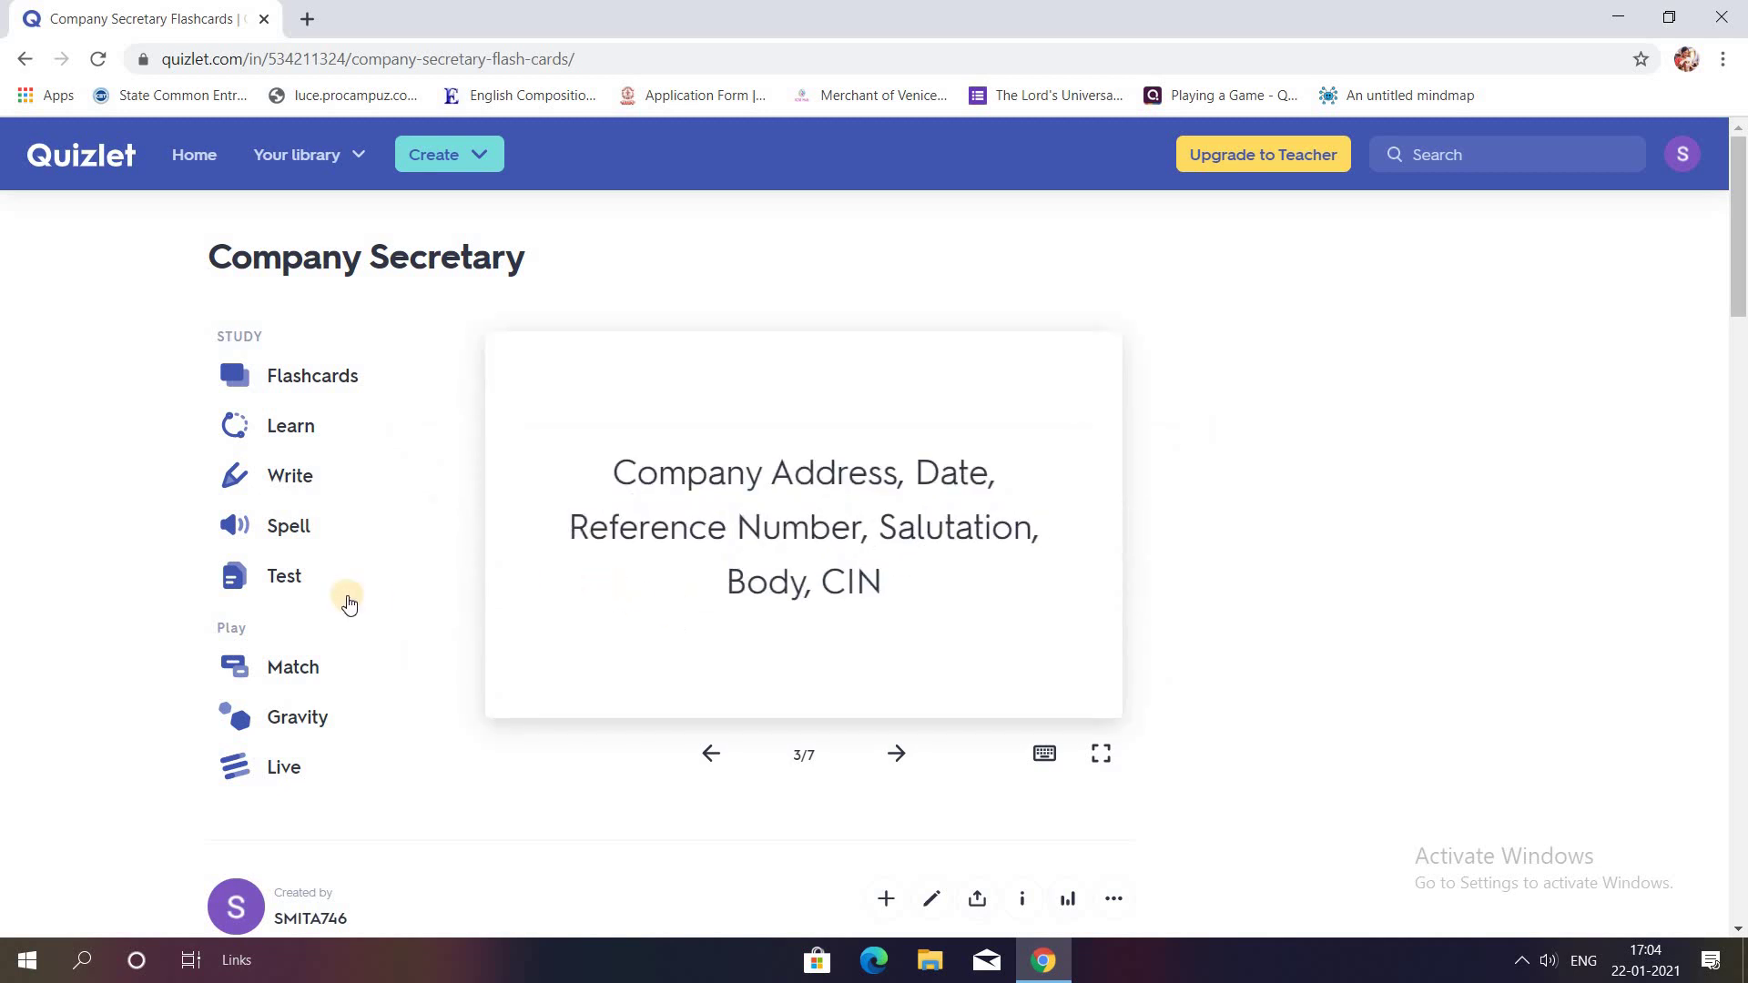
Step: Start the Match game and pair "Company Secretary" with the tile about a person who conducts meetings and handles the minutes
click(302, 669)
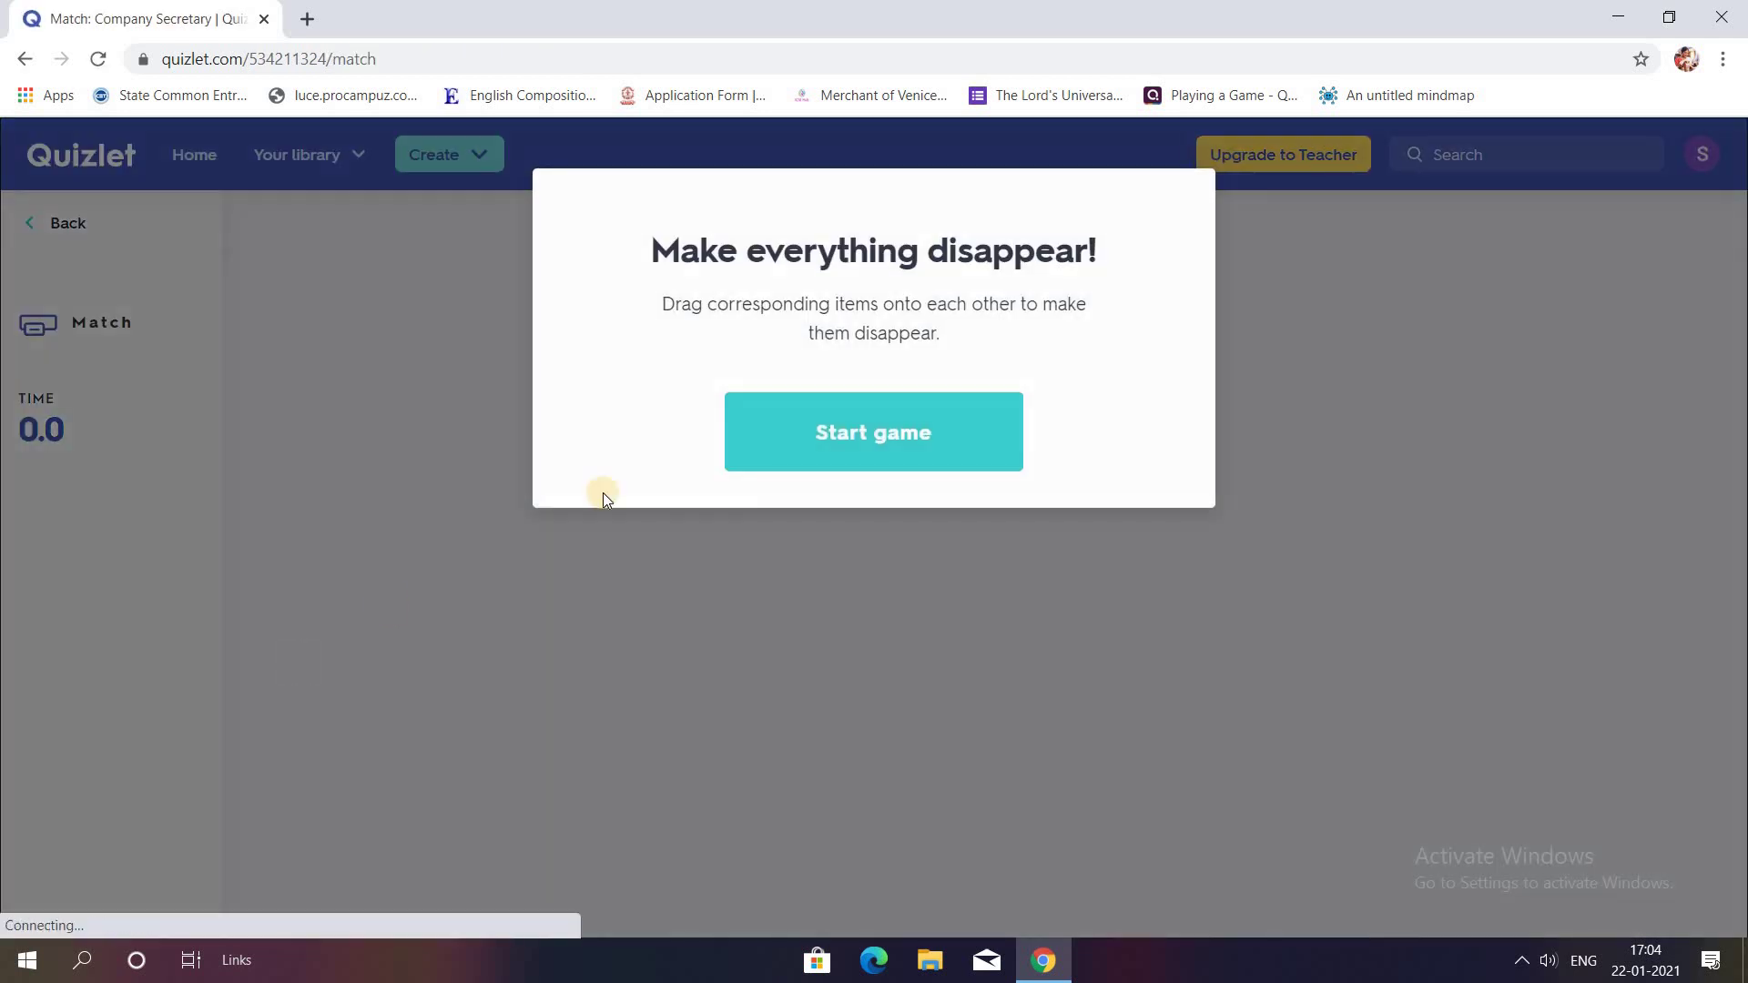
click(885, 432)
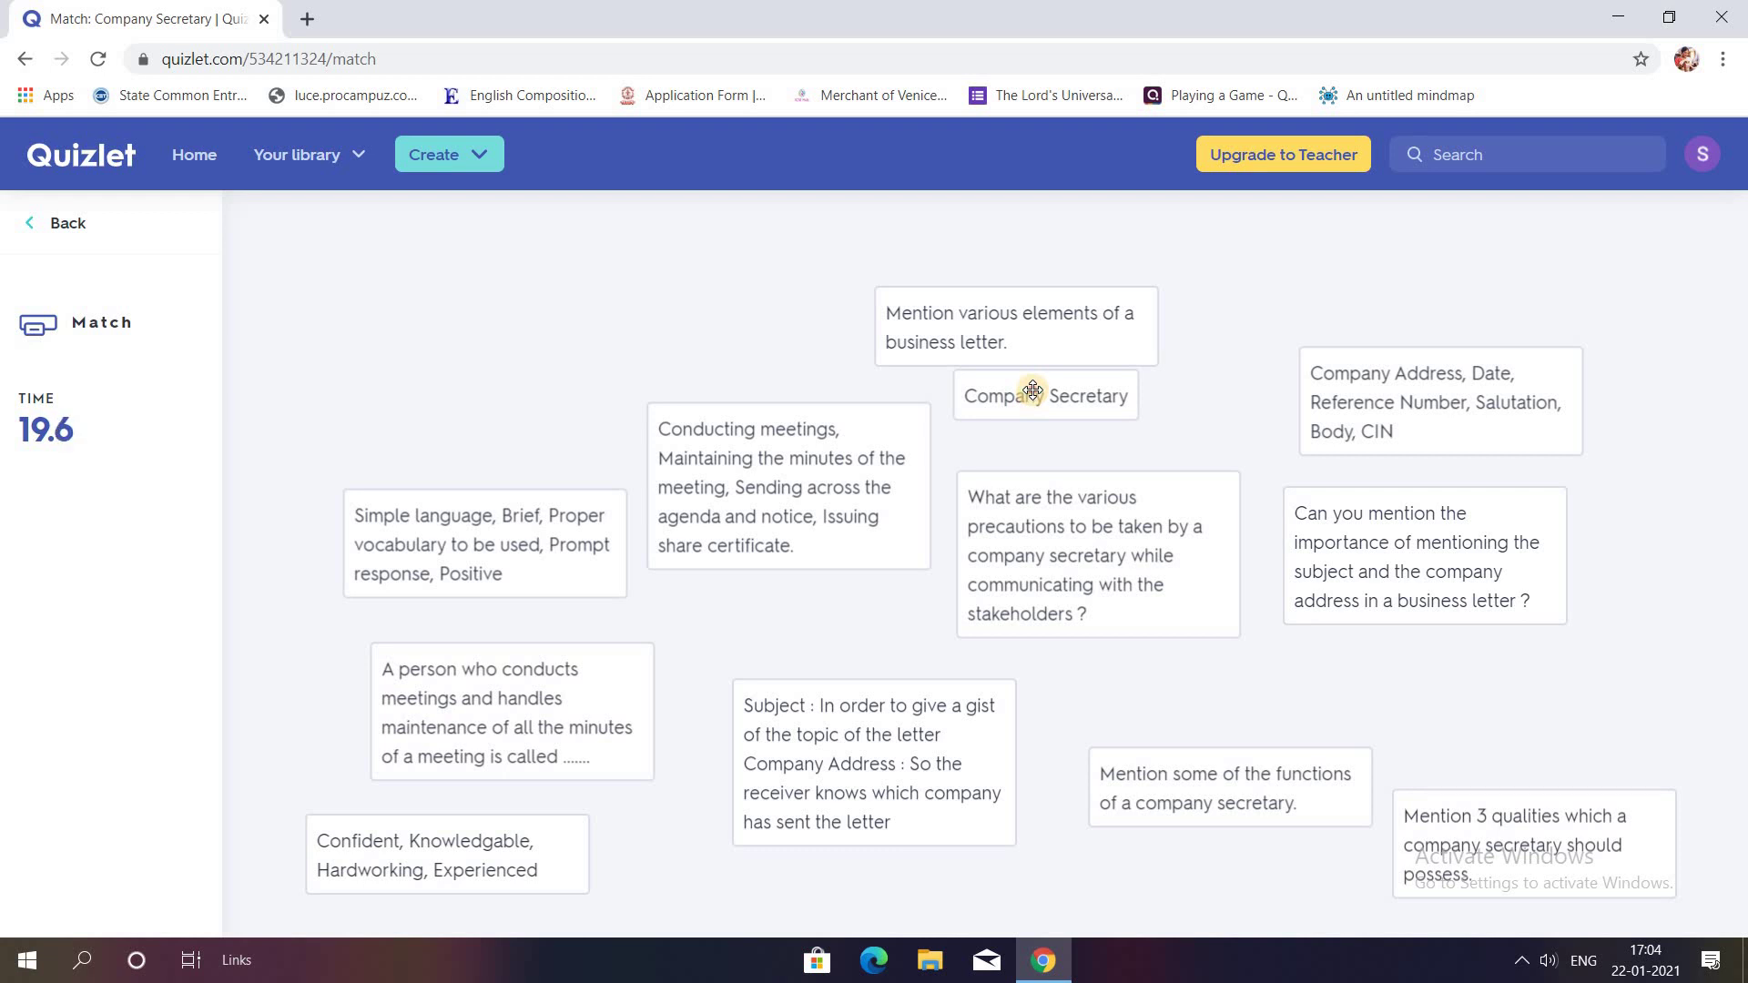
drag(1022, 394, 544, 713)
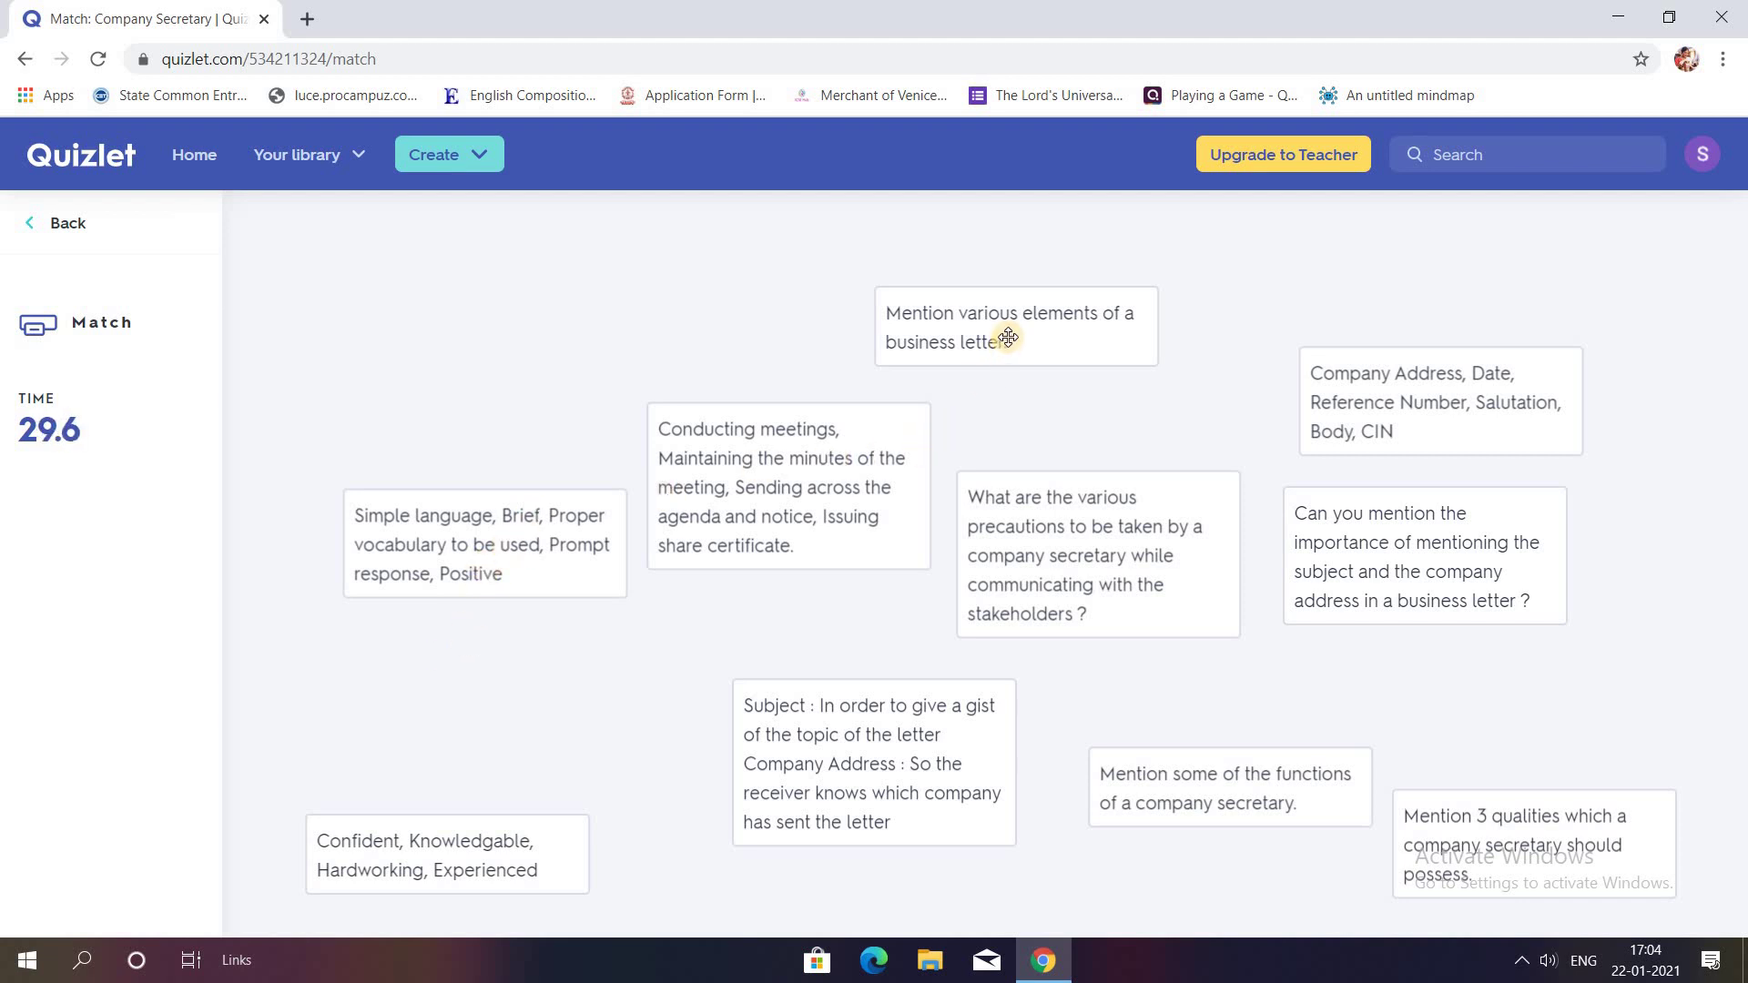
Step: Move the "Simple language, Brief, Proper vocabulary" tile clear of the other tiles and leave the Match game
drag(519, 518, 684, 494)
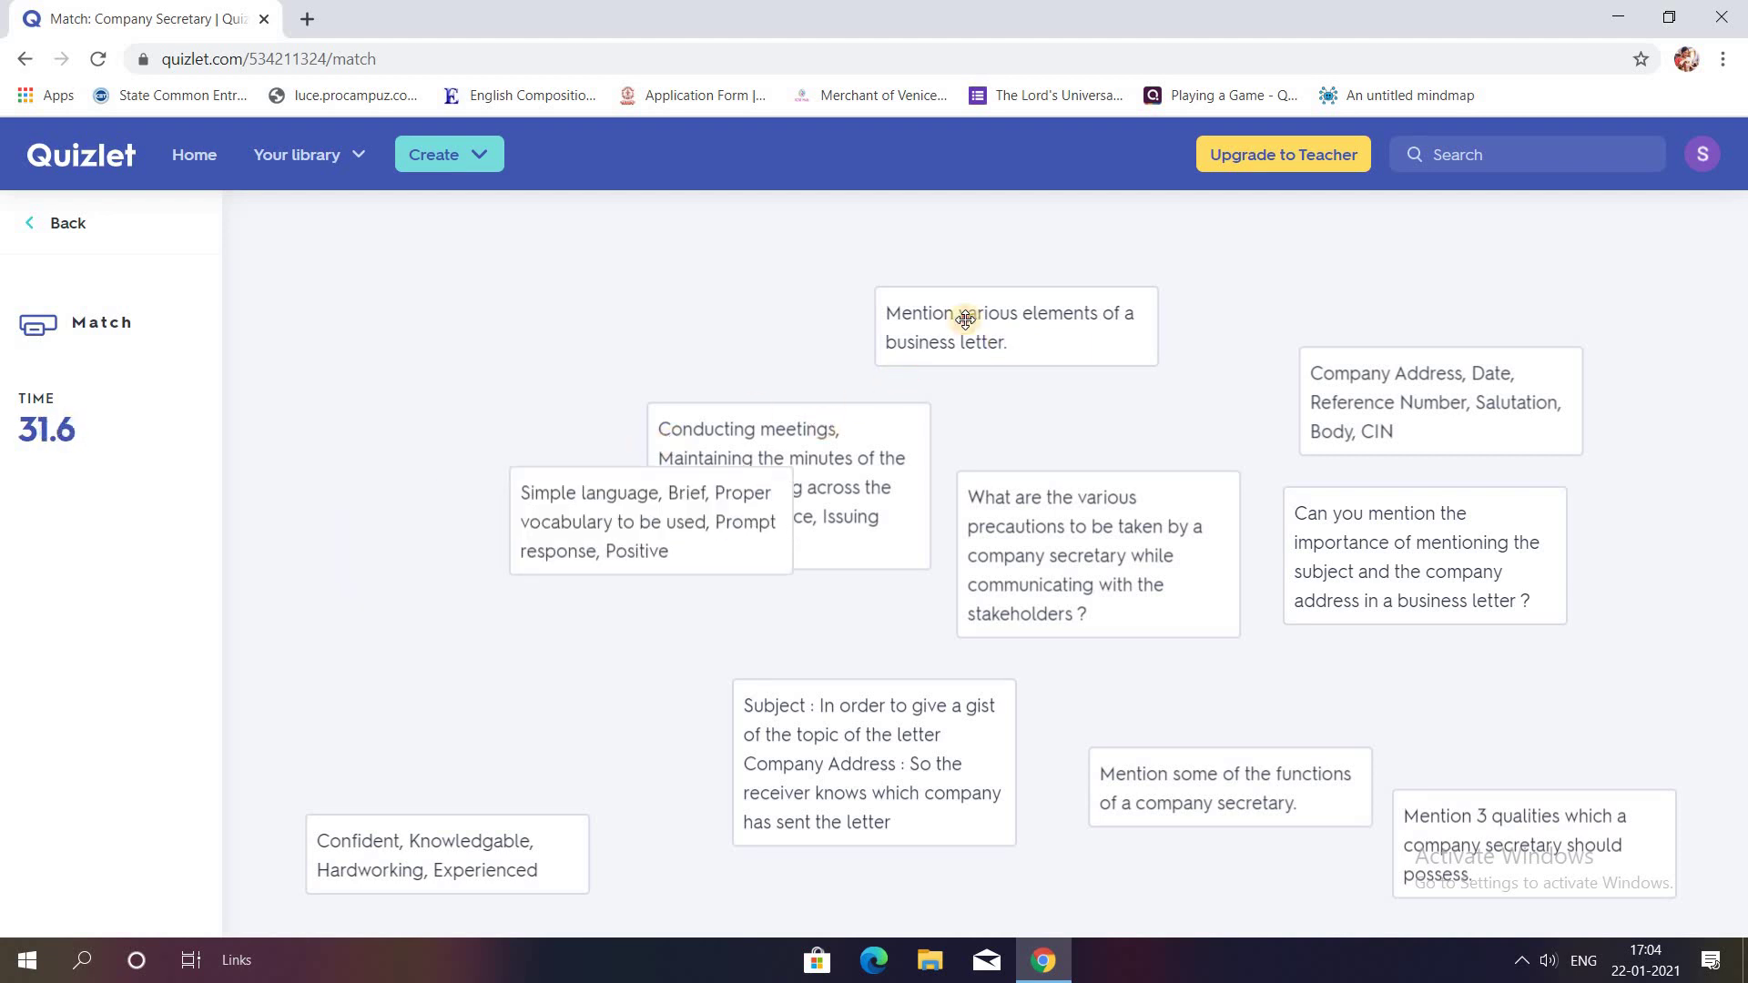
drag(966, 319, 360, 308)
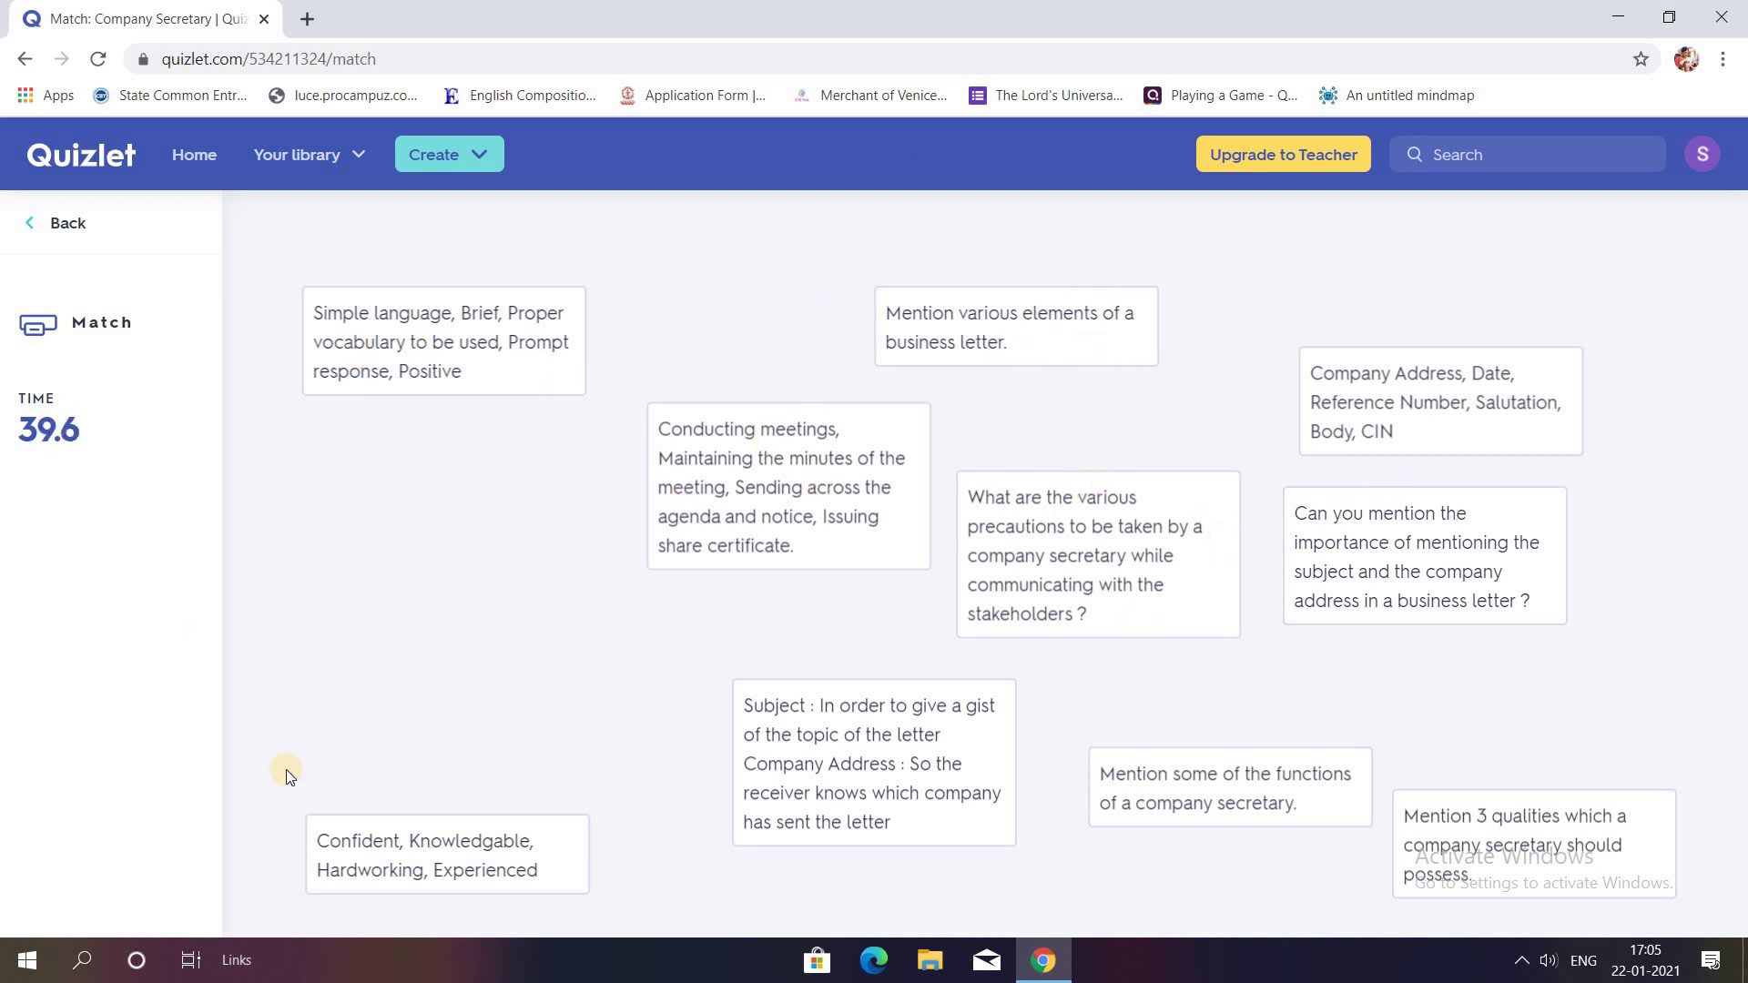
click(41, 218)
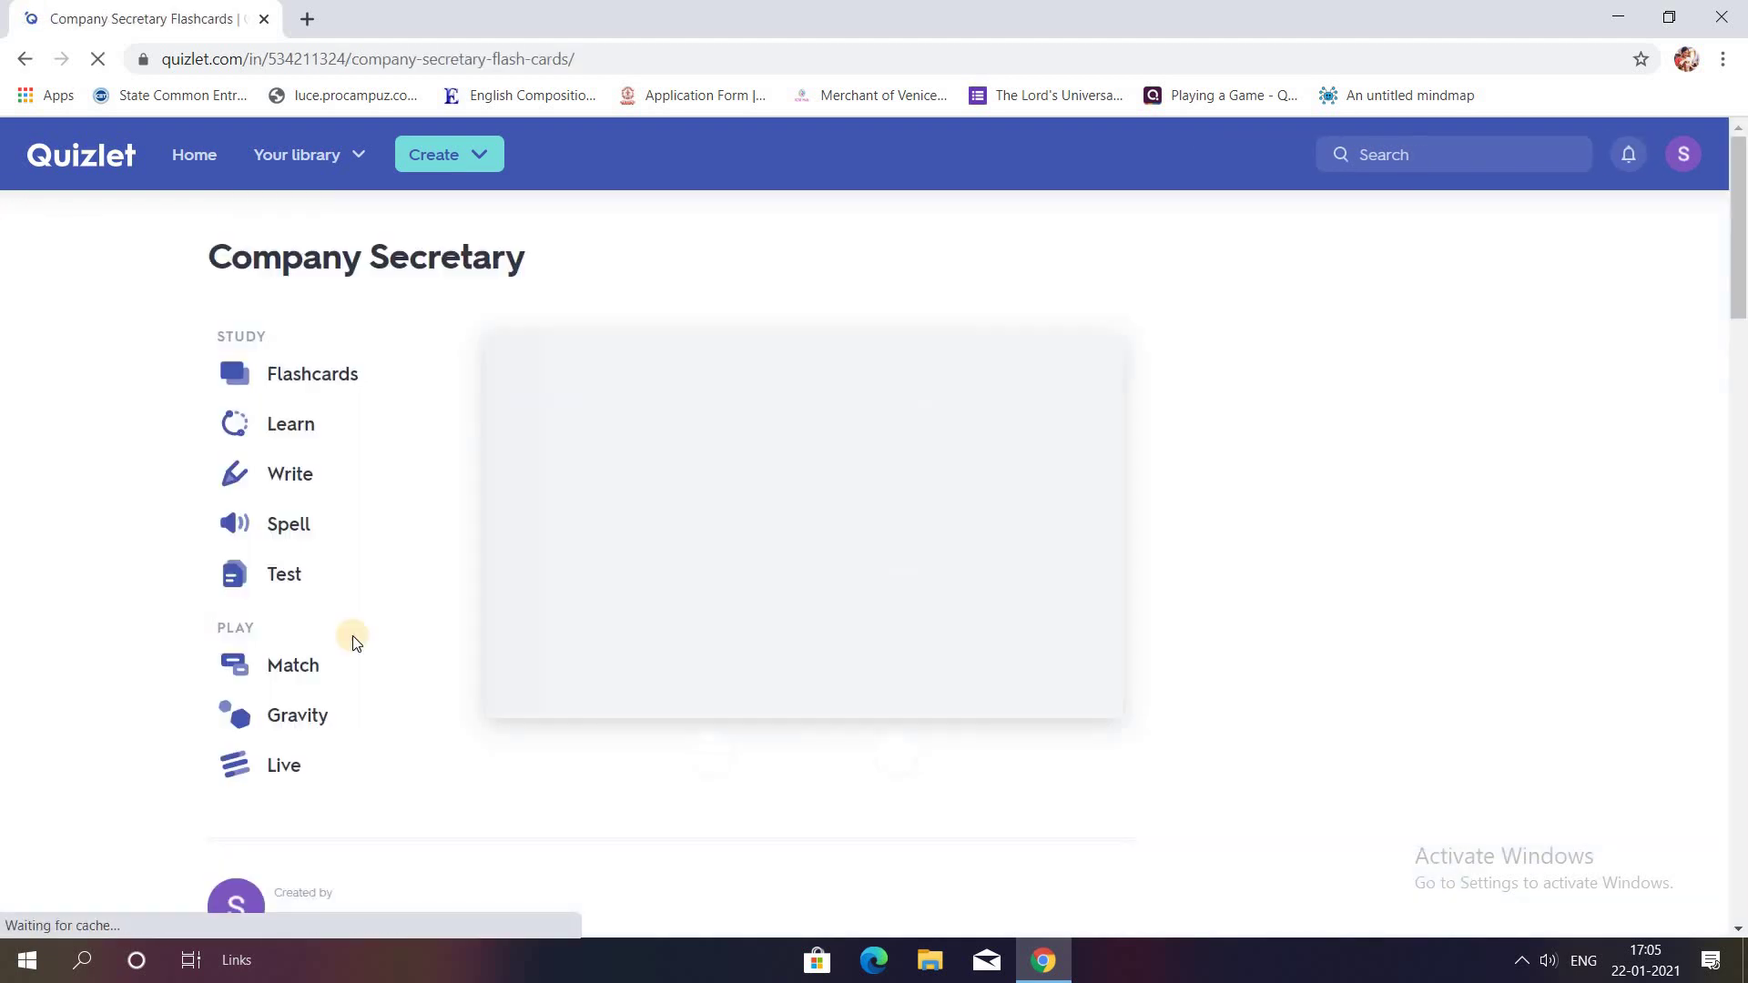
Step: Start the Gravity game for the Company Secretary set with Easy difficulty and answers given as Term
click(307, 716)
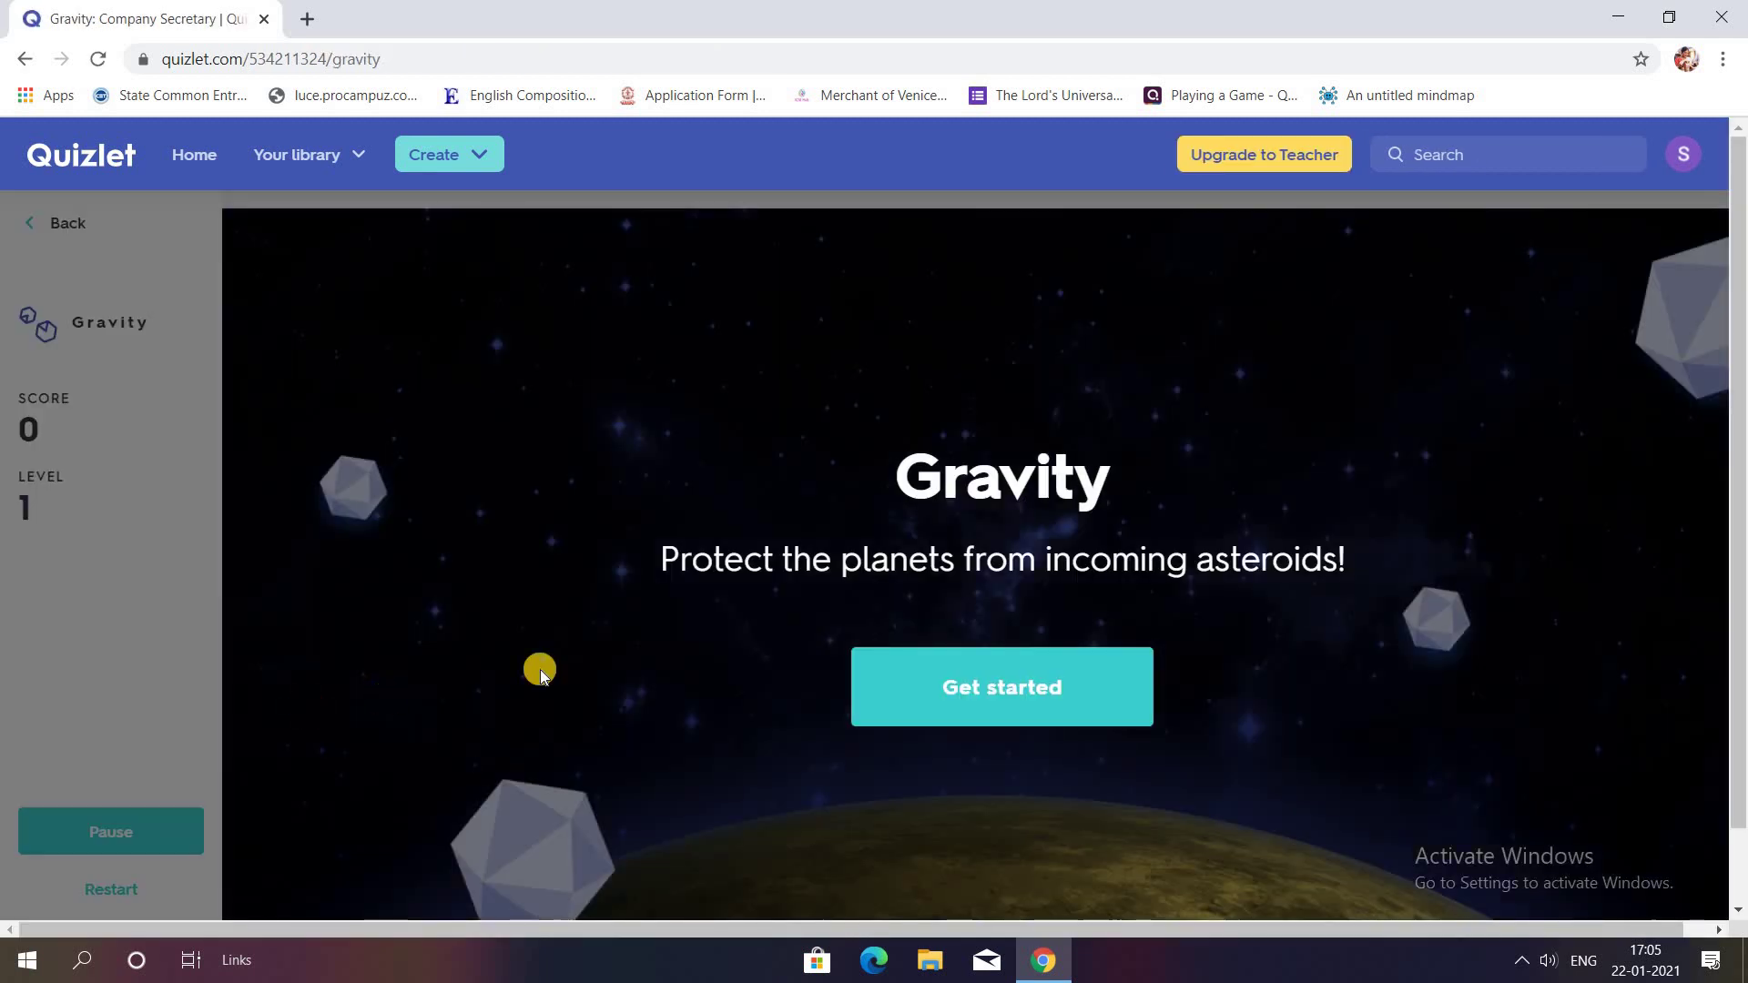
click(1029, 679)
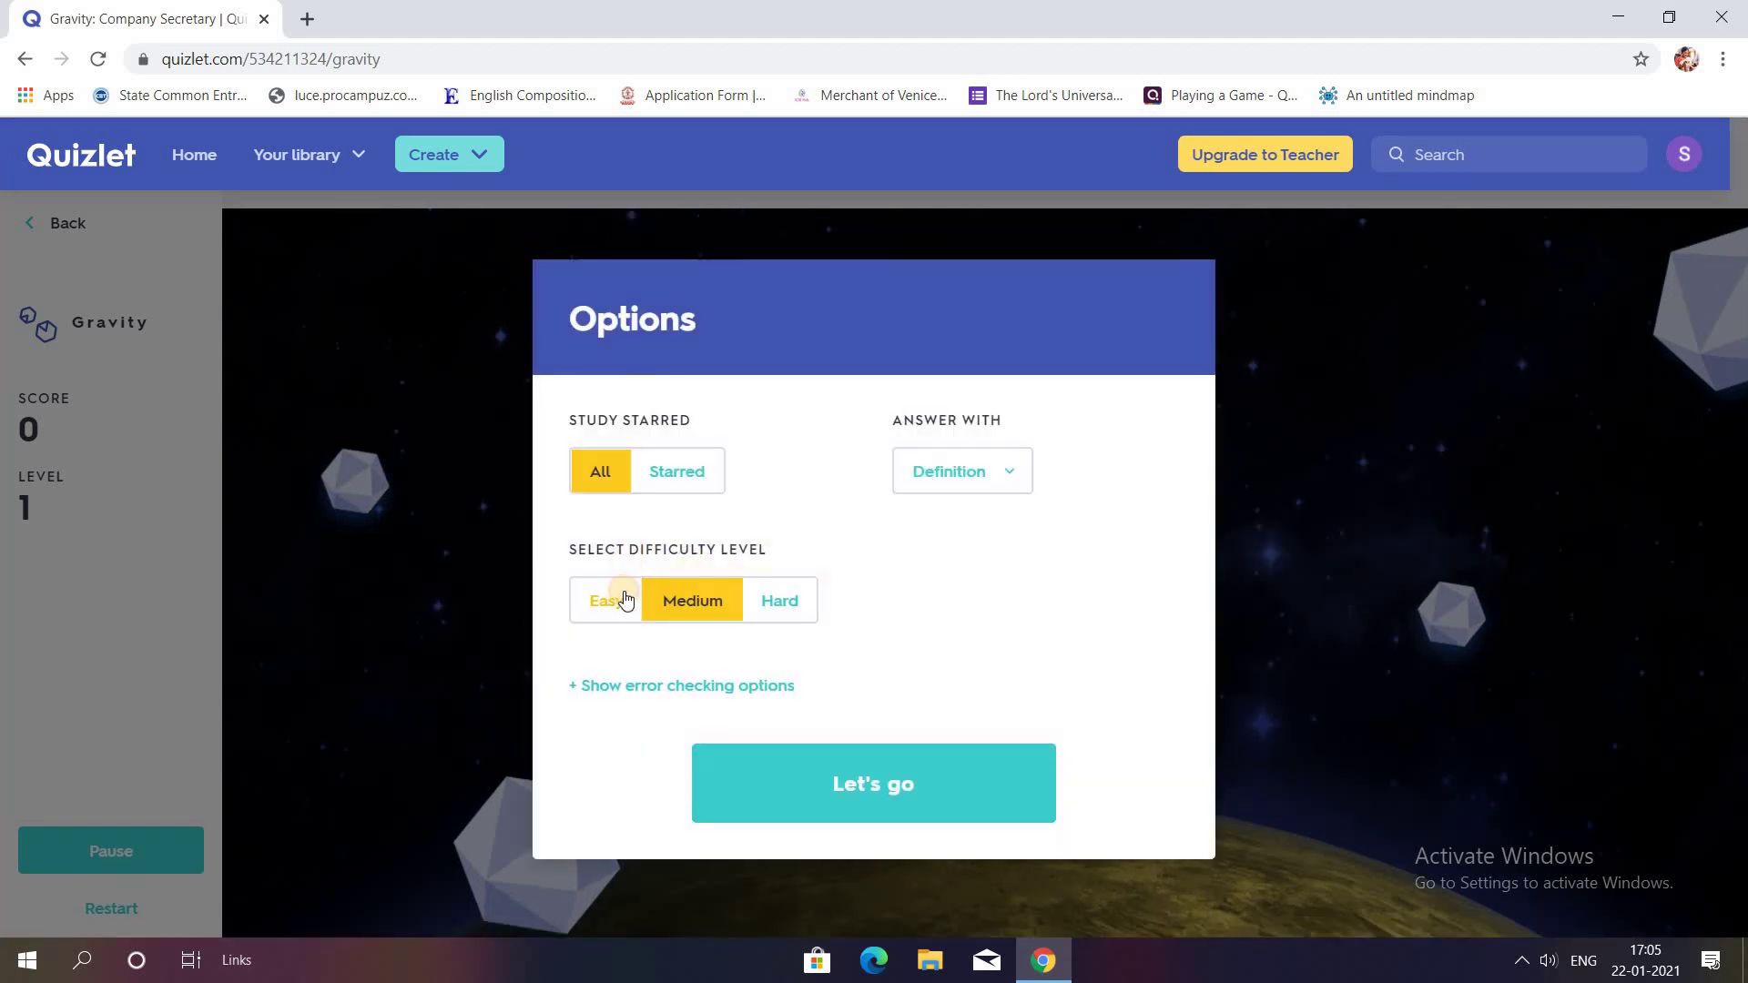
click(625, 599)
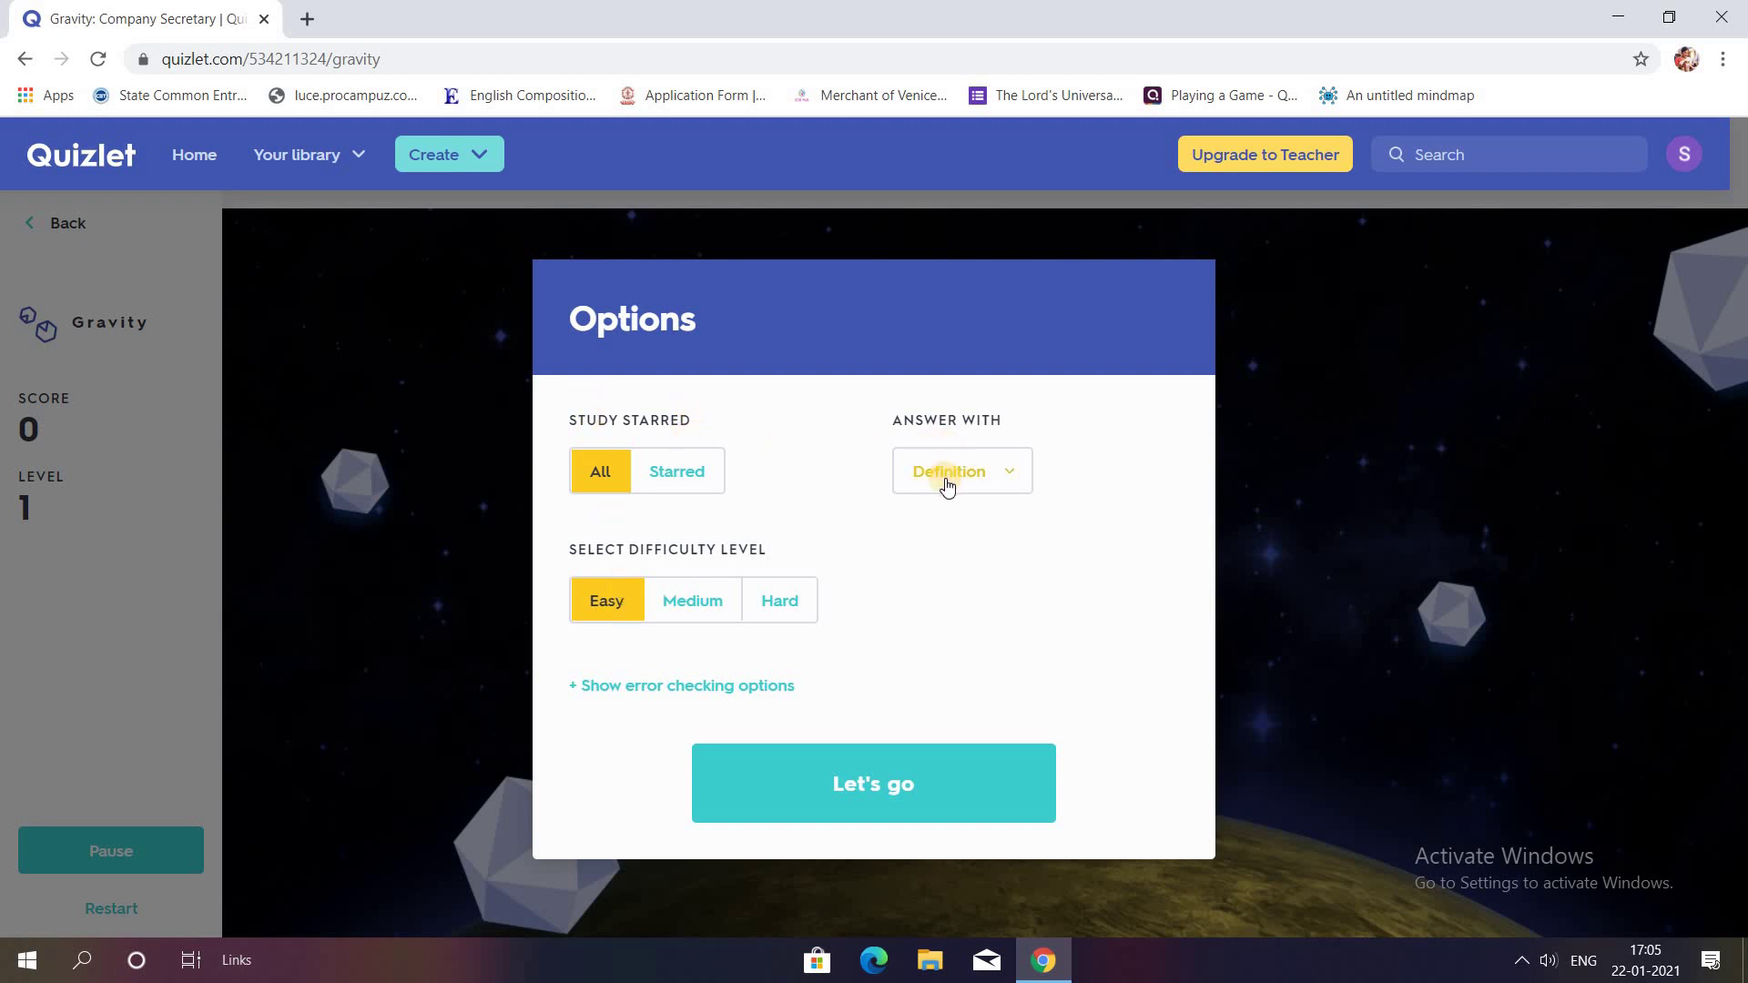
click(947, 487)
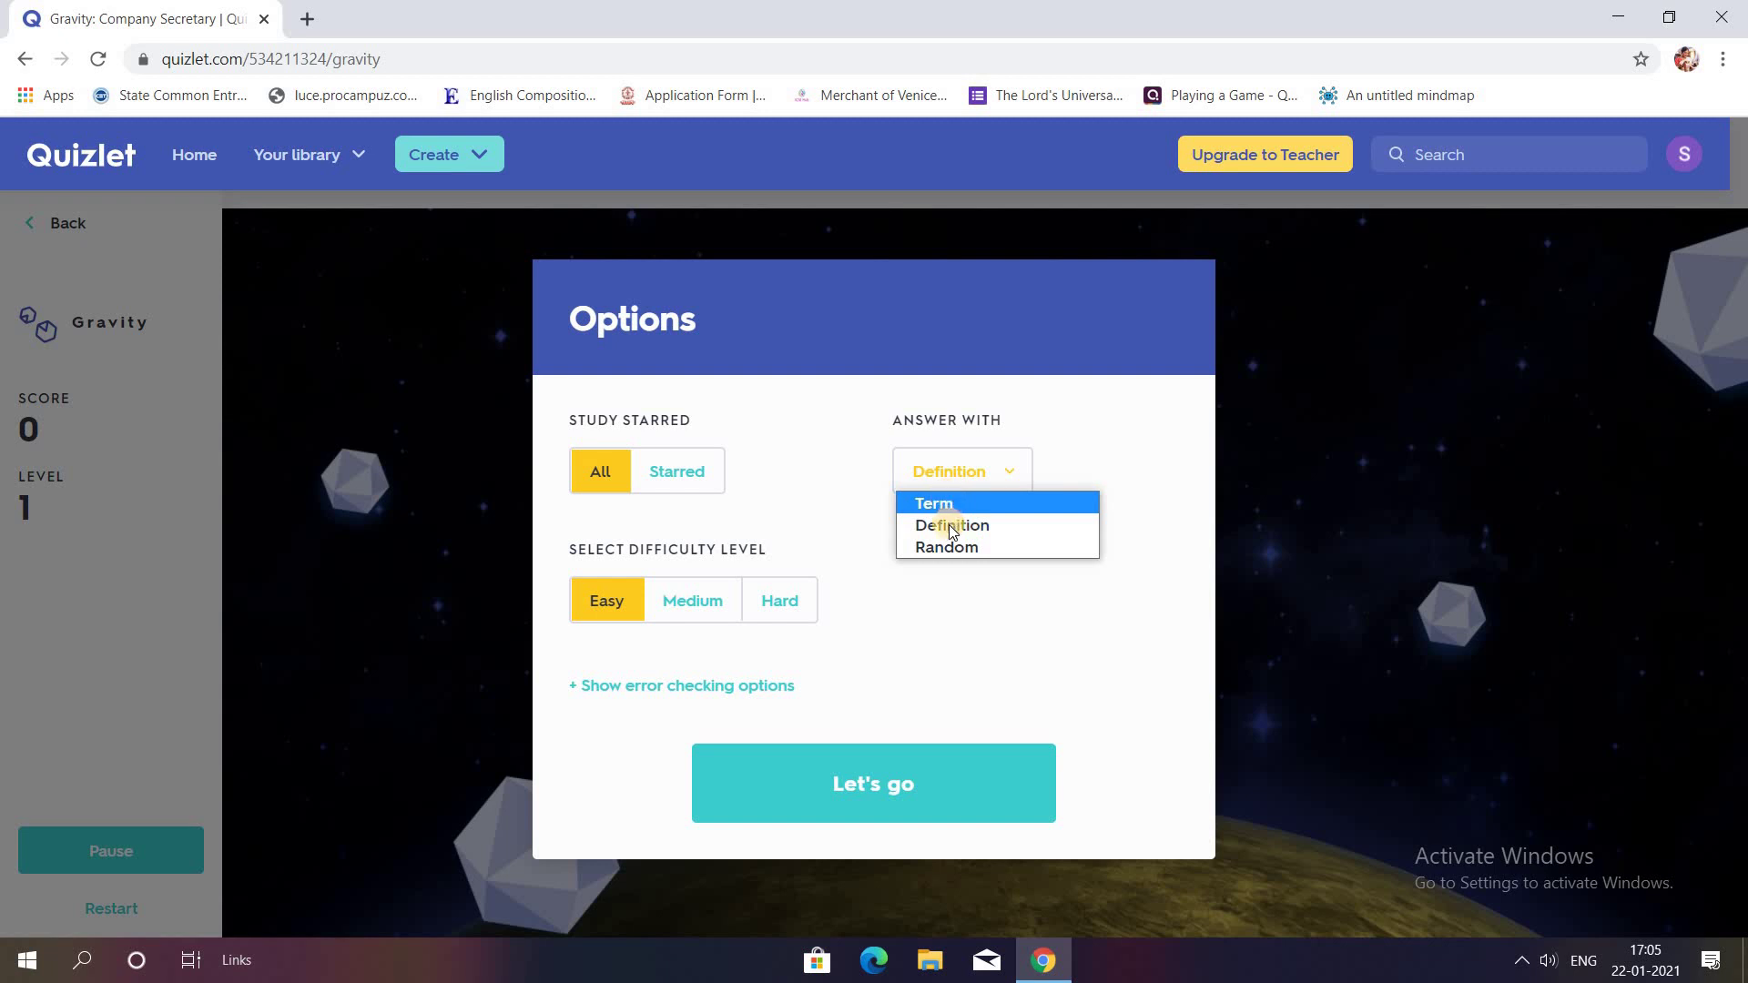
click(945, 507)
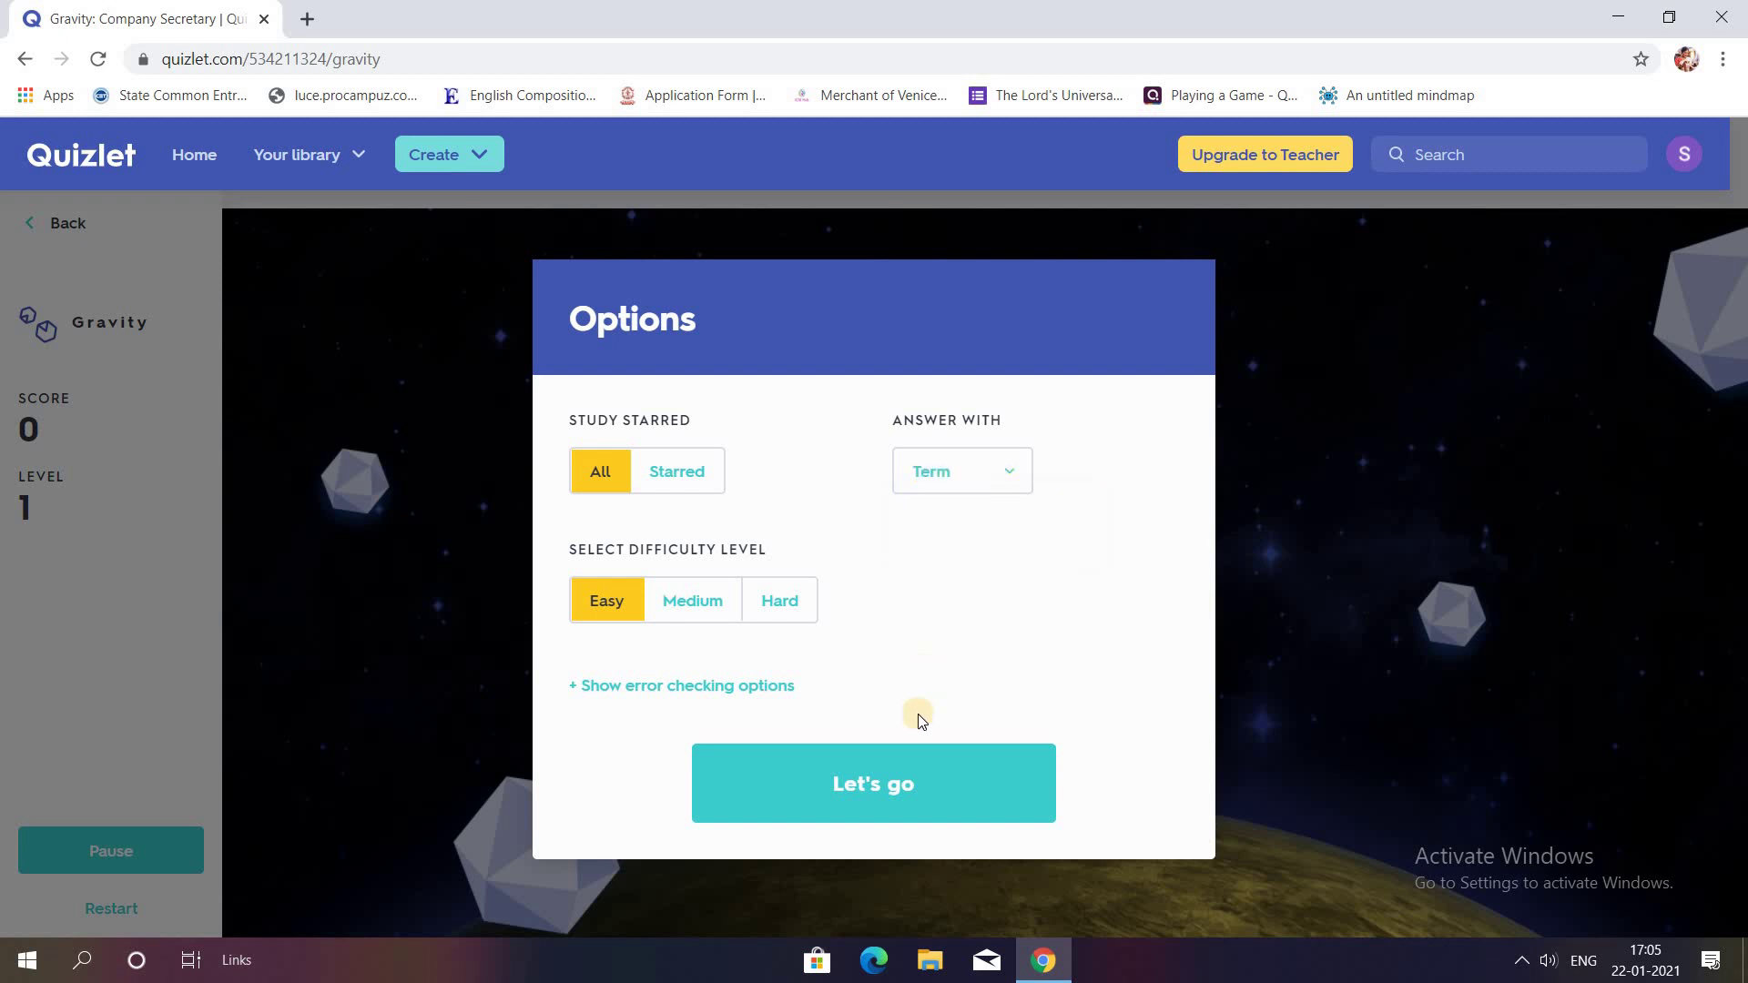
click(911, 758)
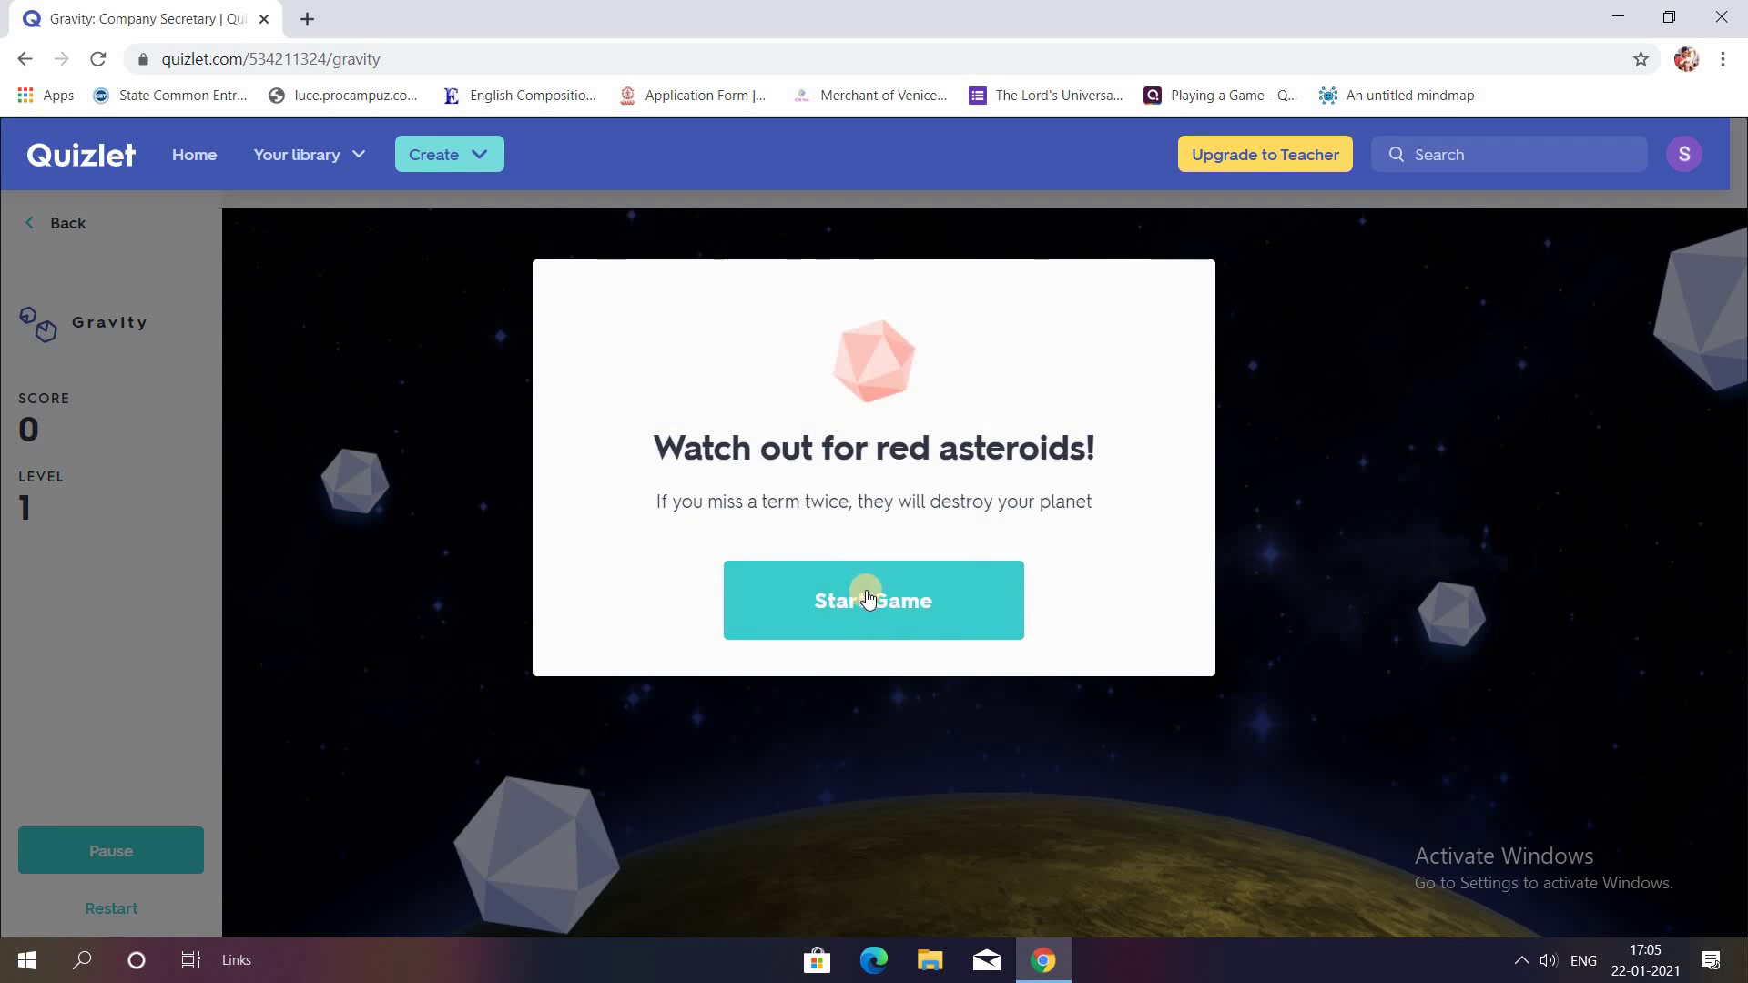
click(866, 593)
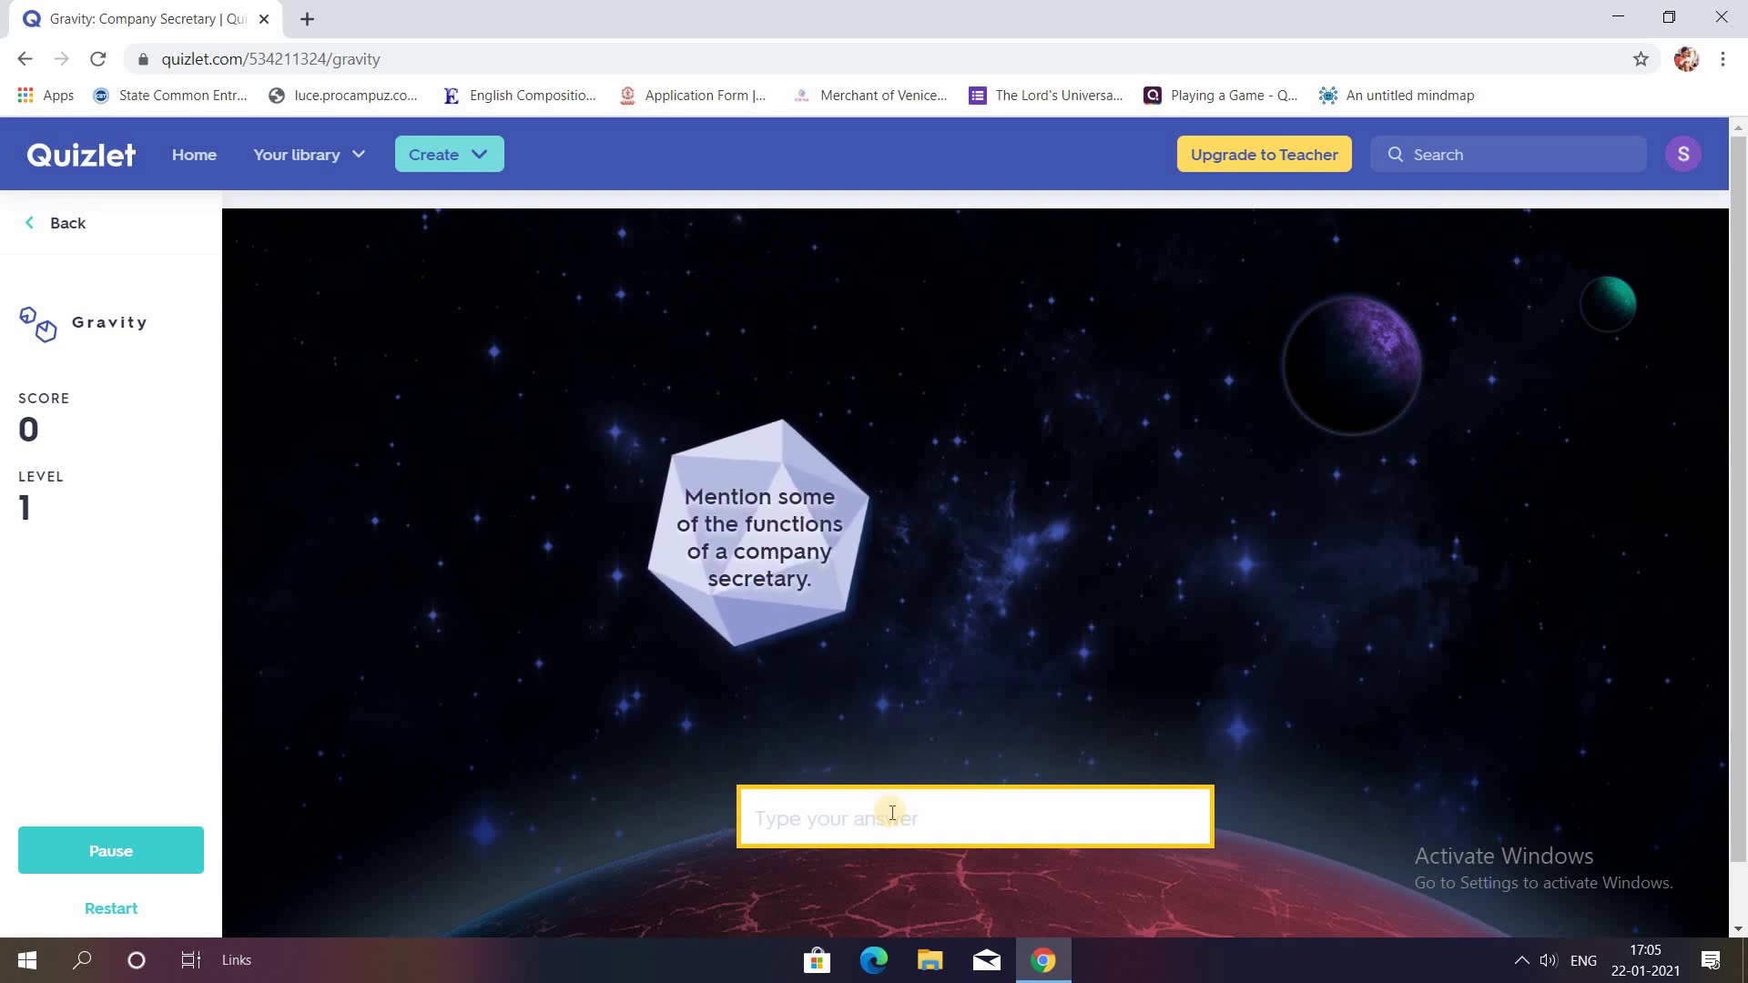
Step: Answer the asteroid about a company secretary's functions with the filler text "hgjguihuhiohuiugui" and restart the Gravity game with the same options
text(hgjguihuhiohuiugui)
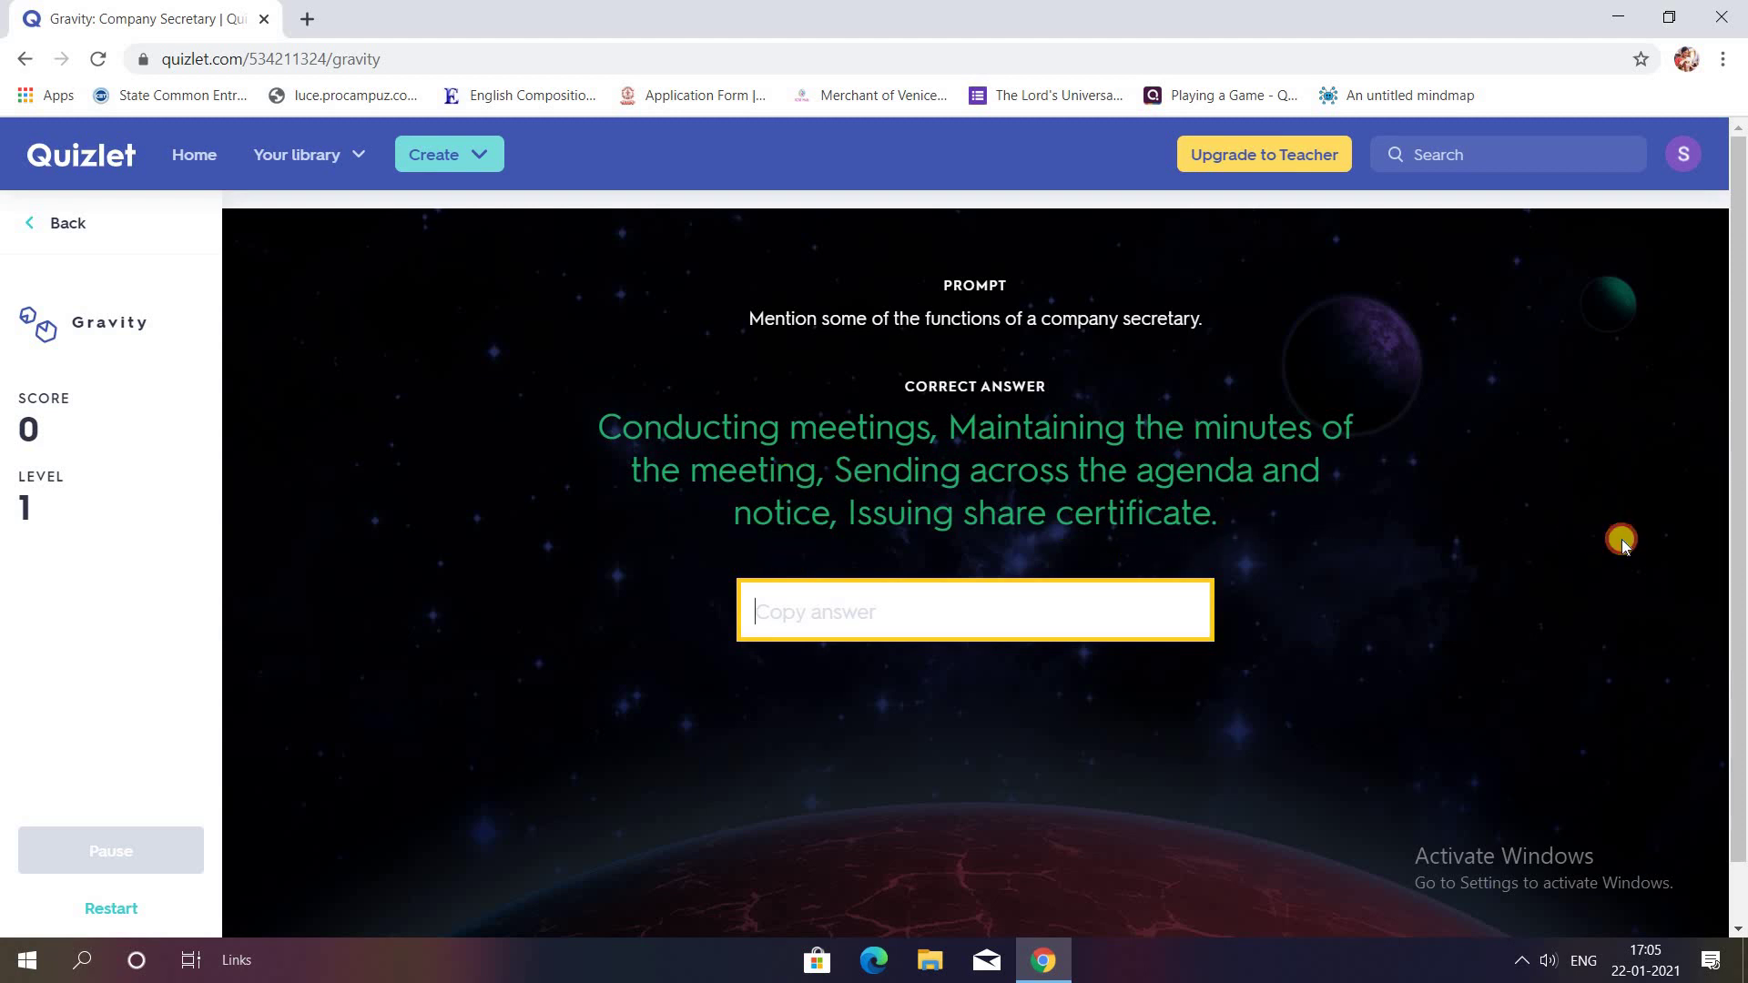
click(1623, 541)
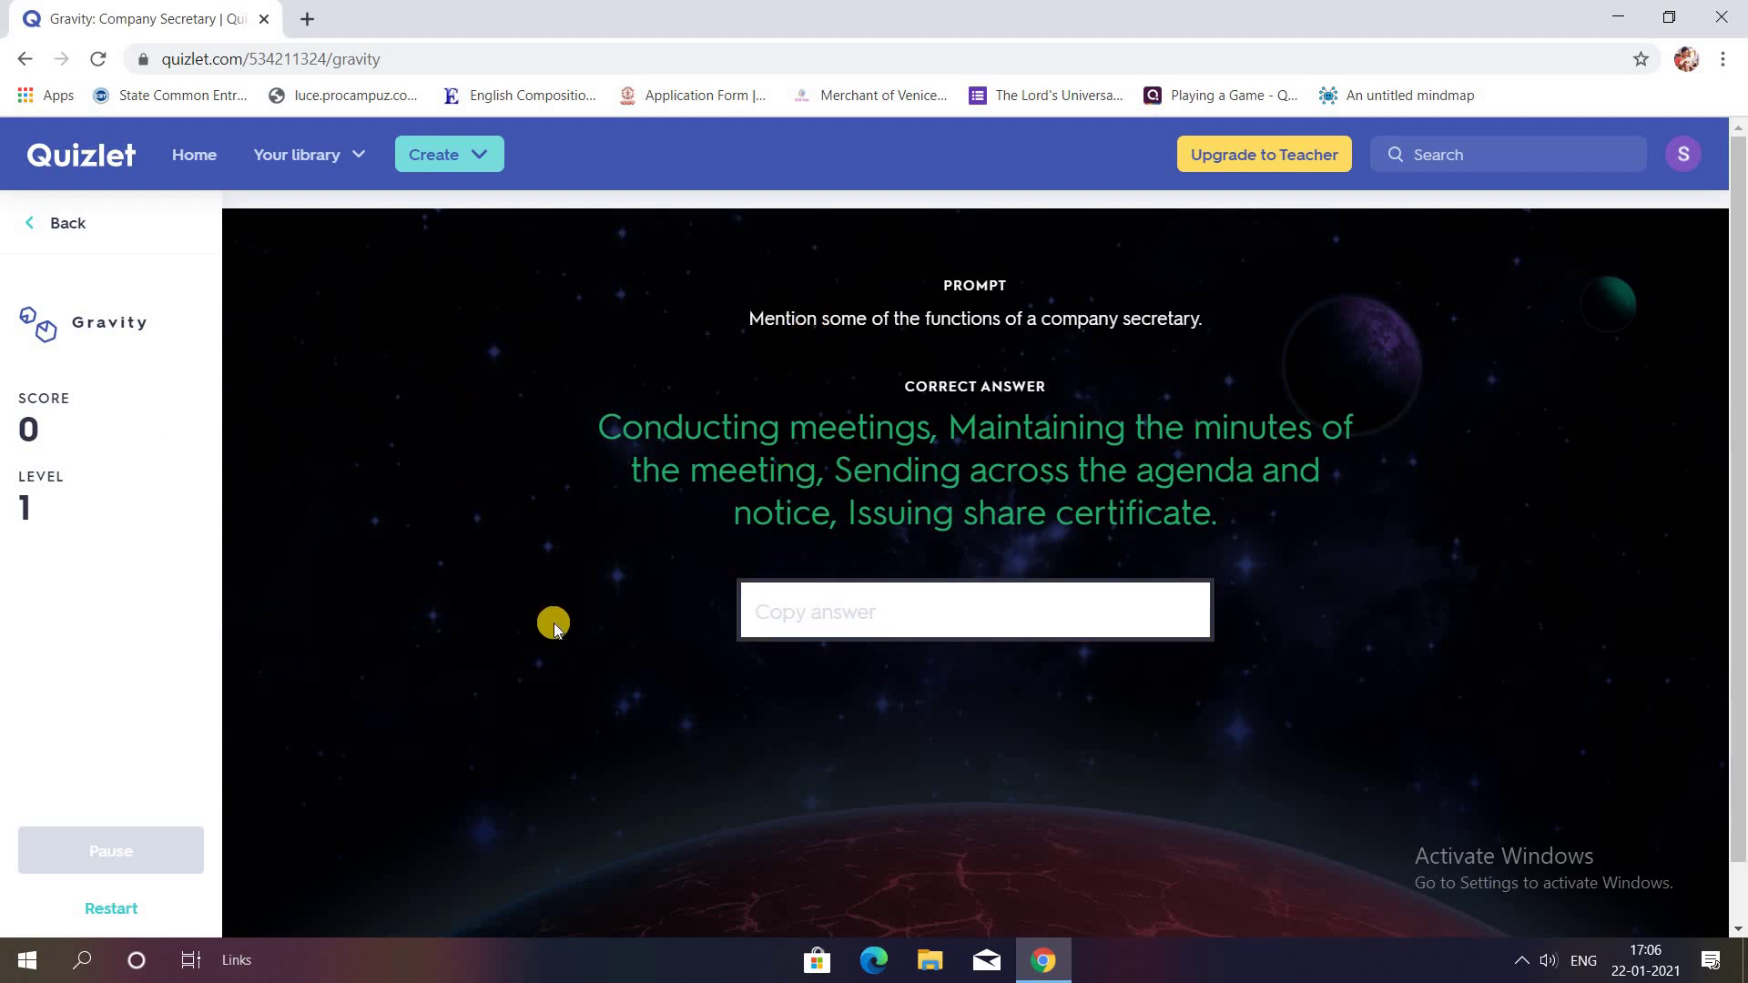
click(138, 903)
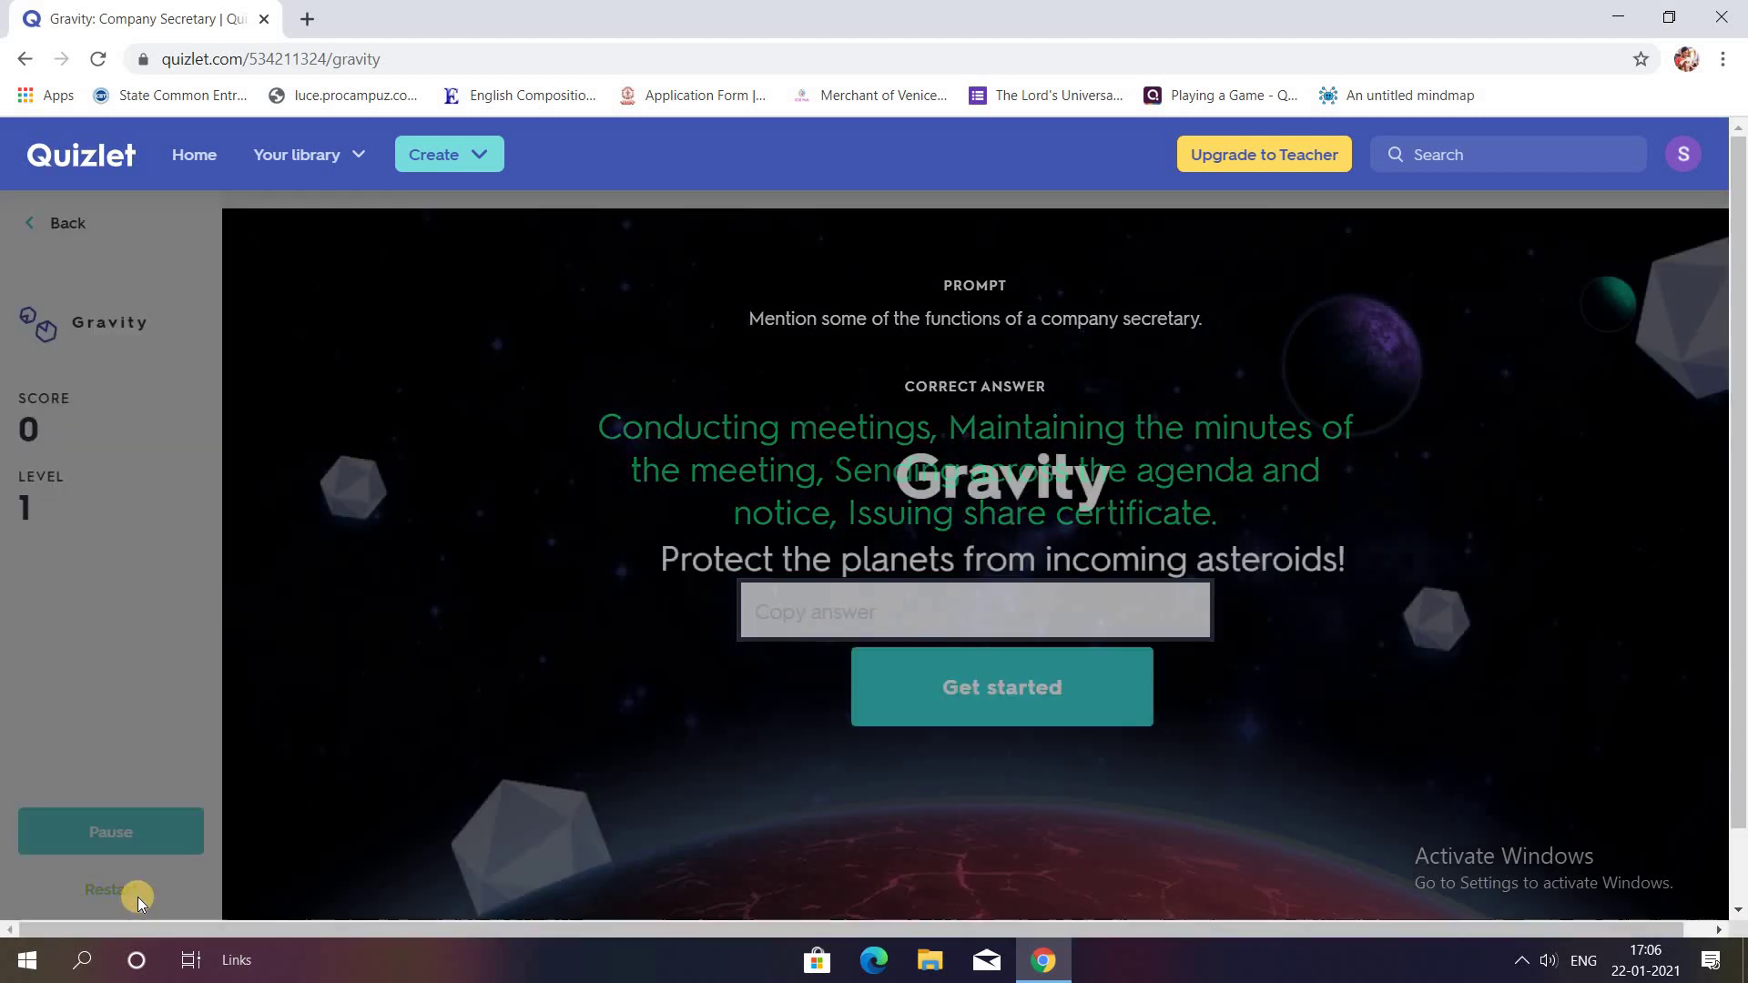
click(989, 672)
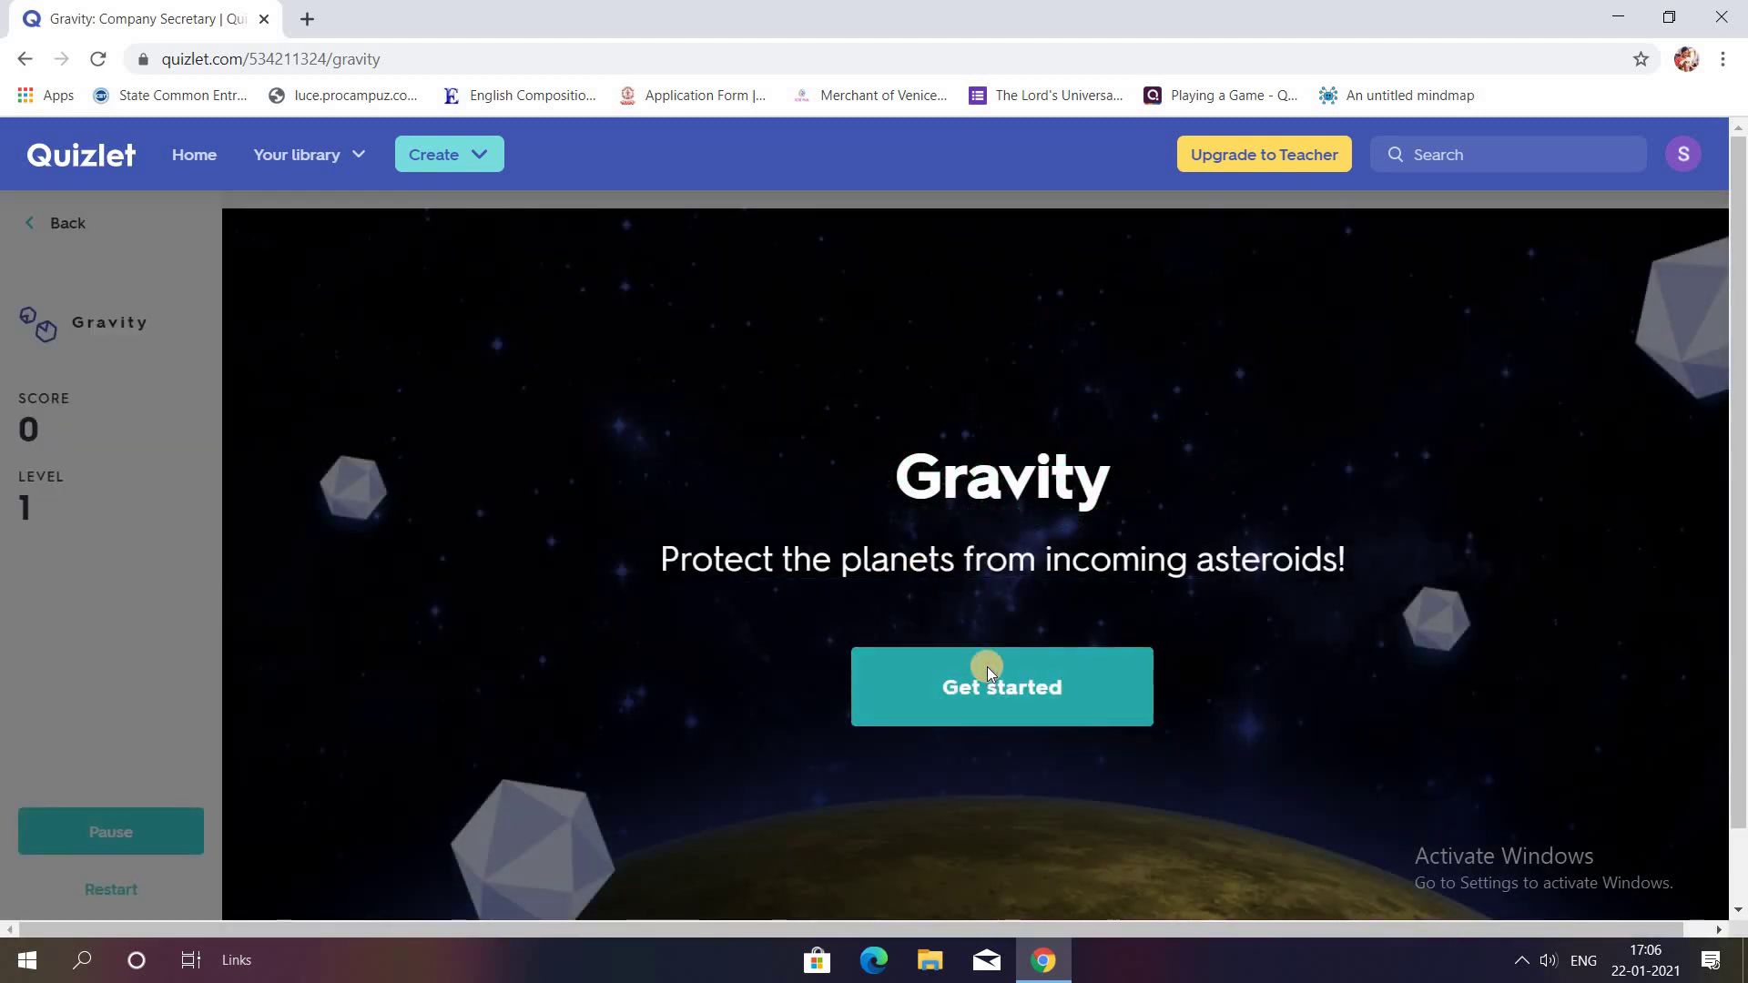
click(1326, 461)
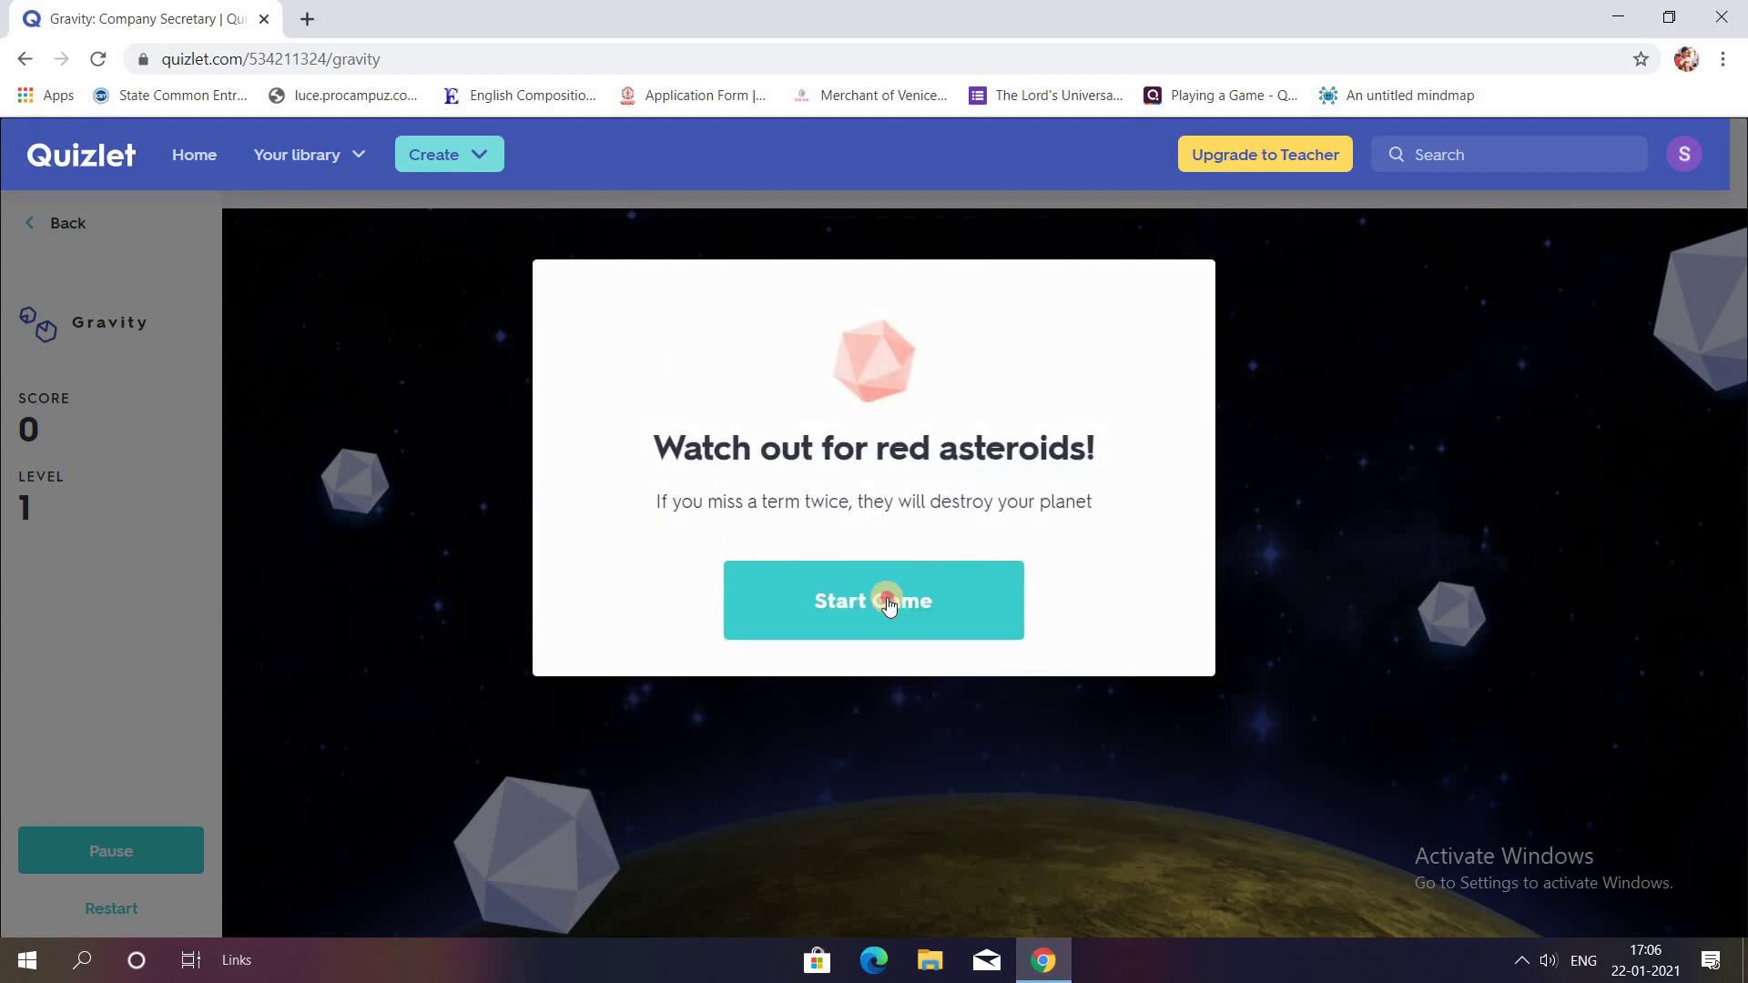
click(888, 598)
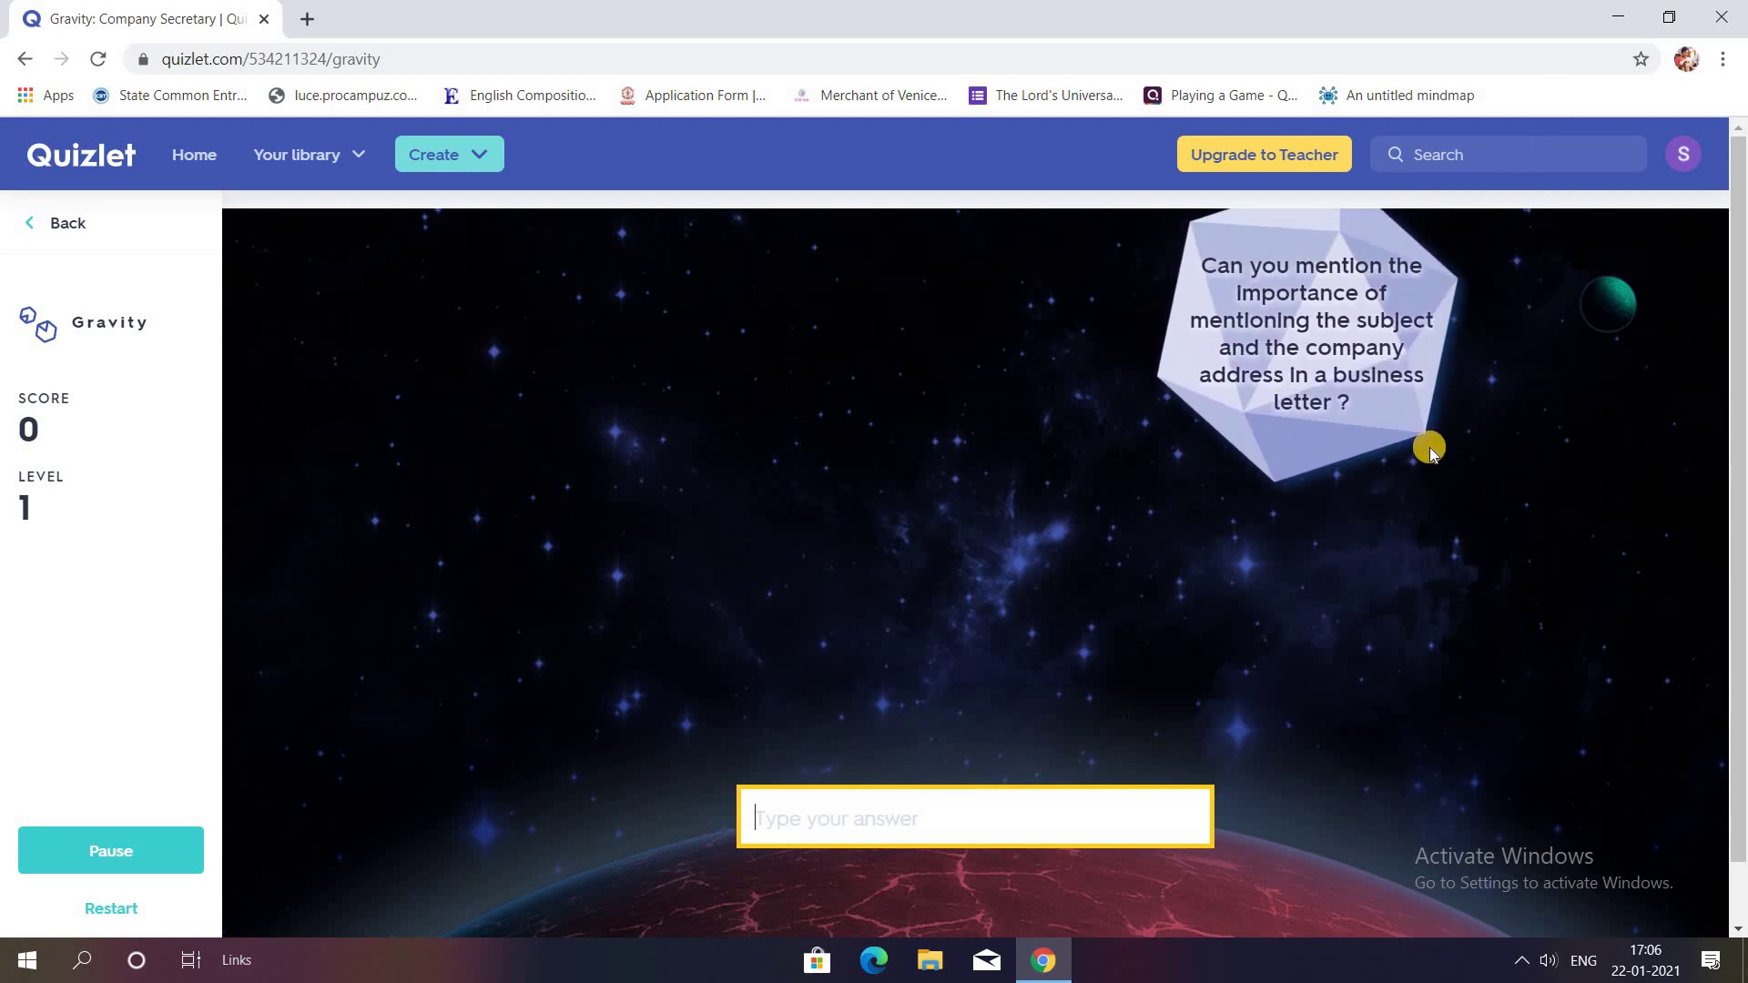
Step: Leave the Gravity game after the business letter asteroid's correct answer is revealed and open Match from the Company Secretary set page
click(875, 802)
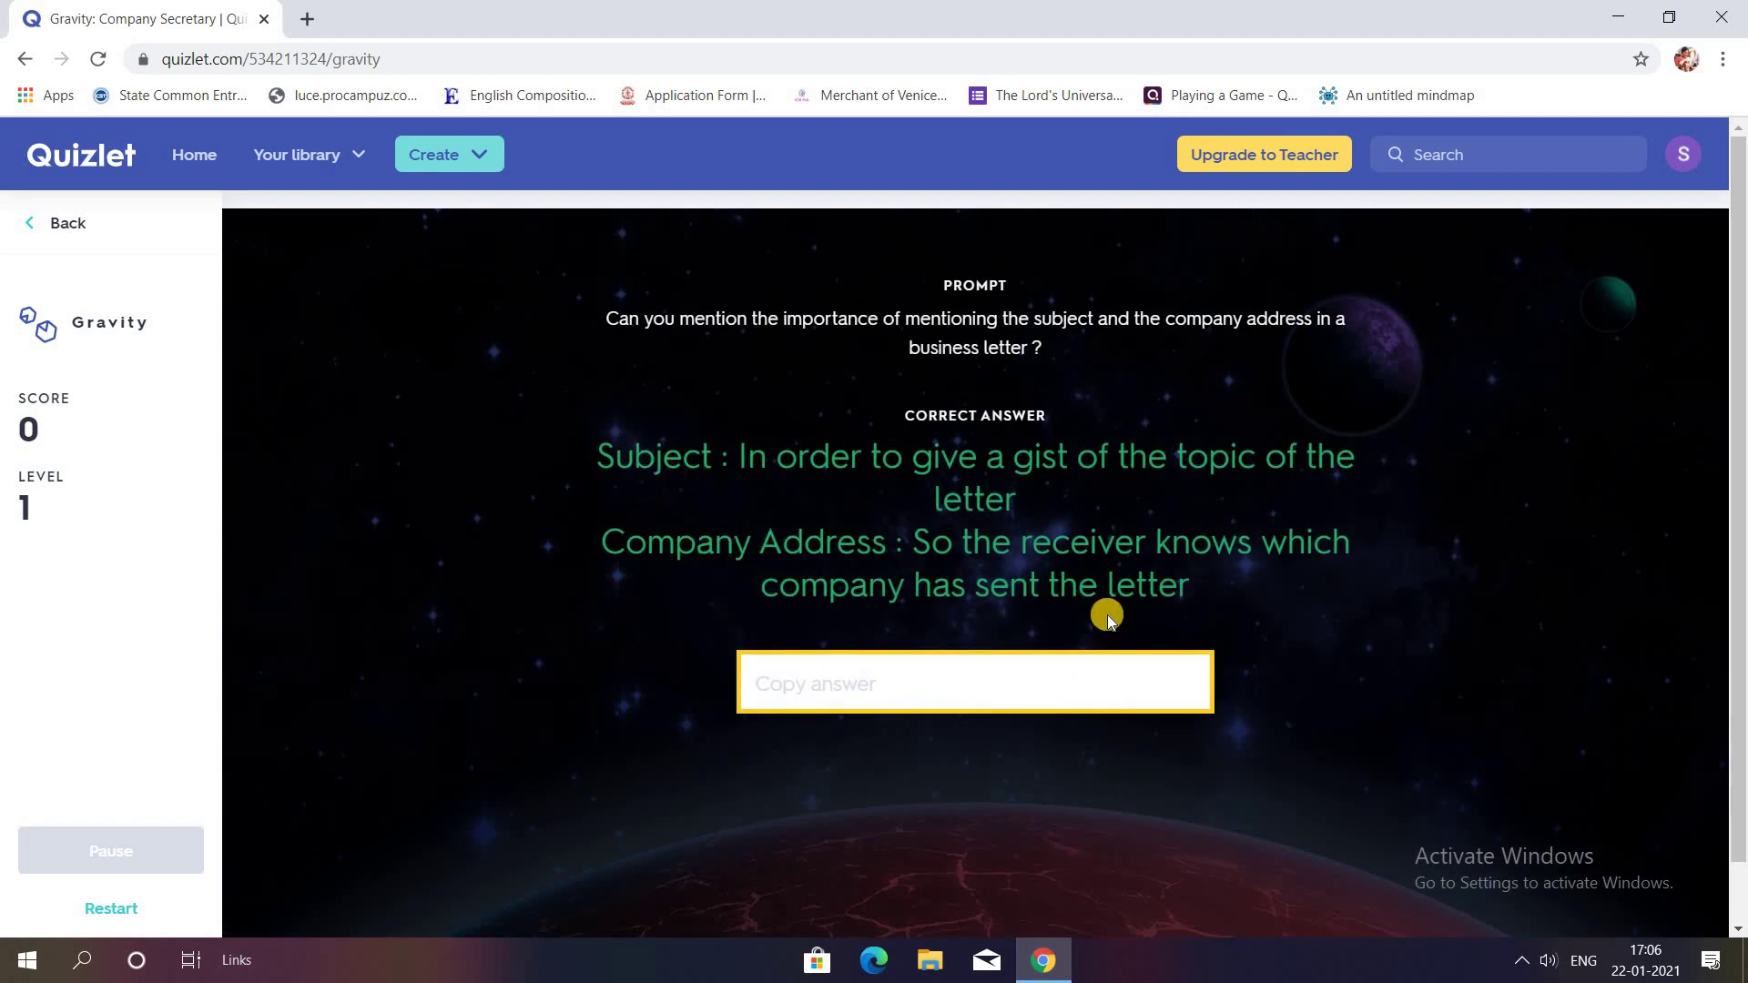
click(43, 226)
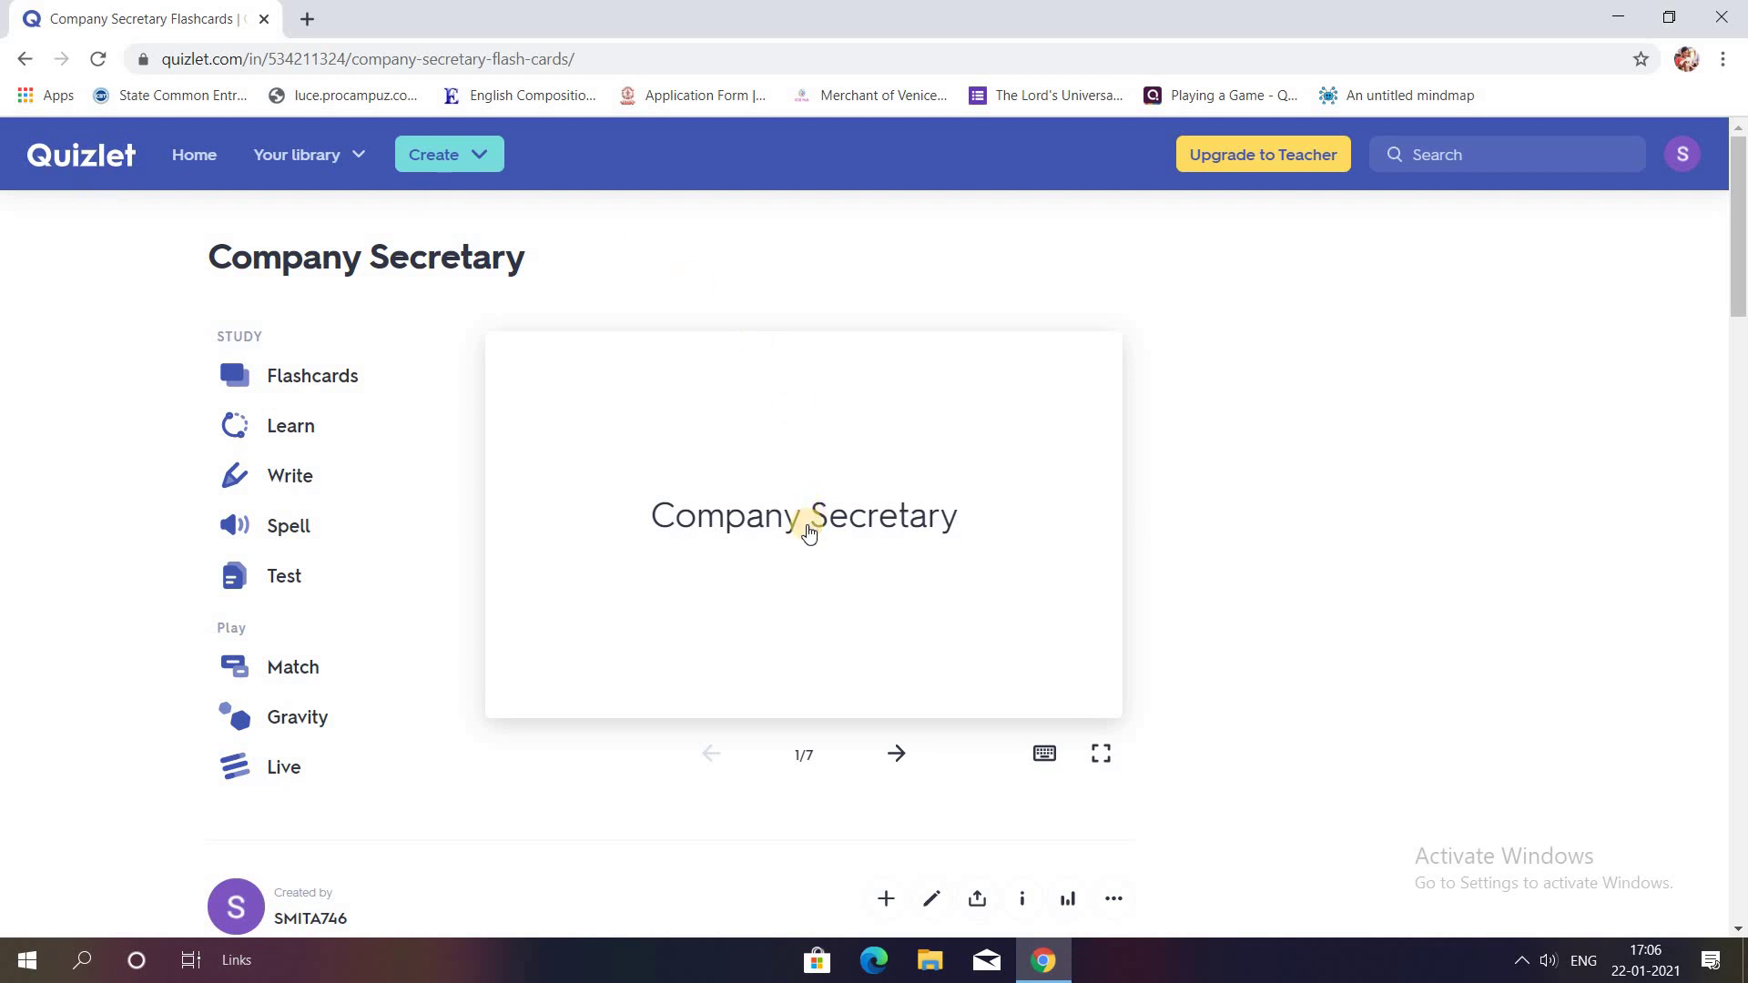
click(287, 681)
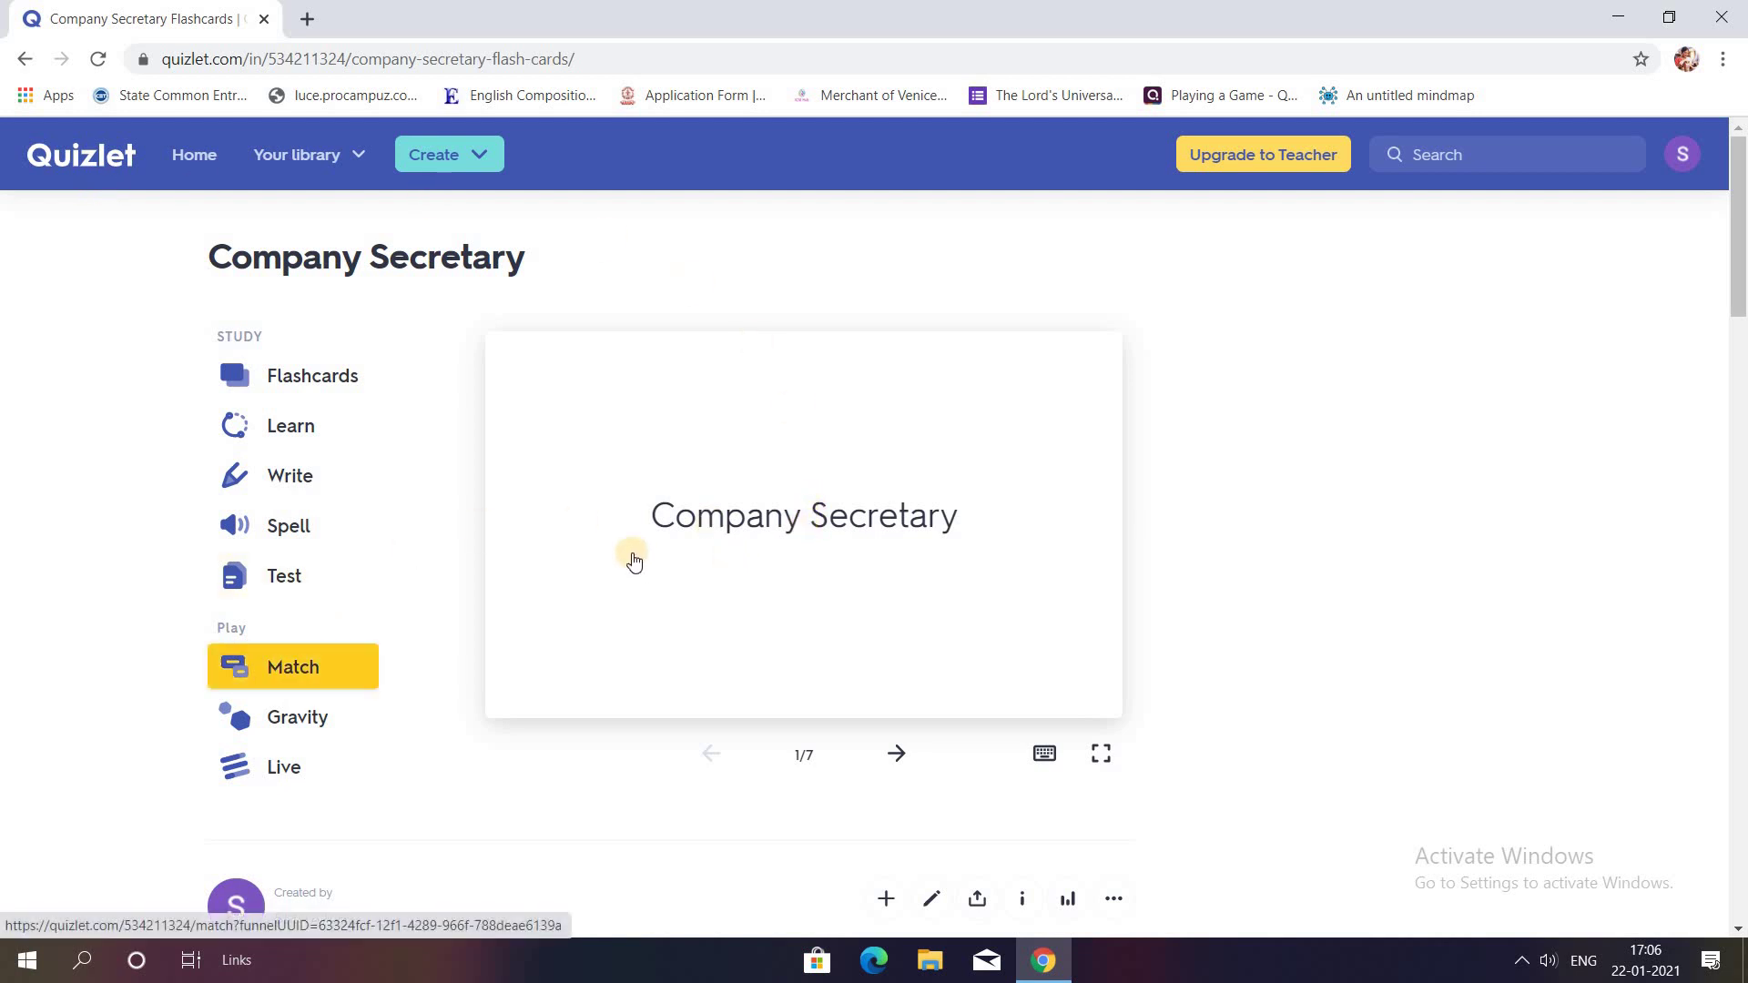